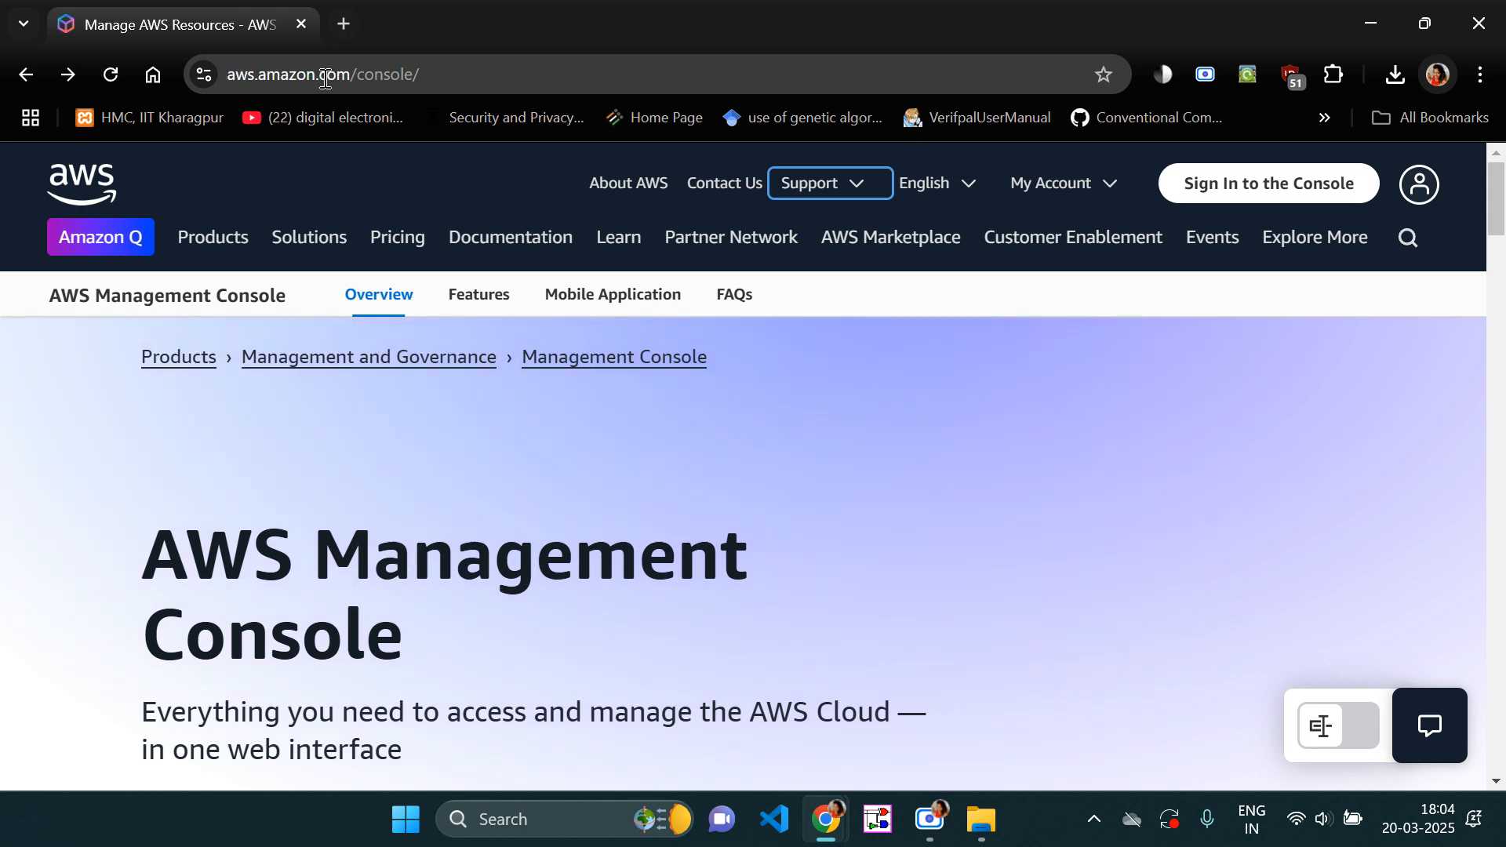
- Go to the console sign-in page and choose to sign in as the root user
left_click(1250, 186)
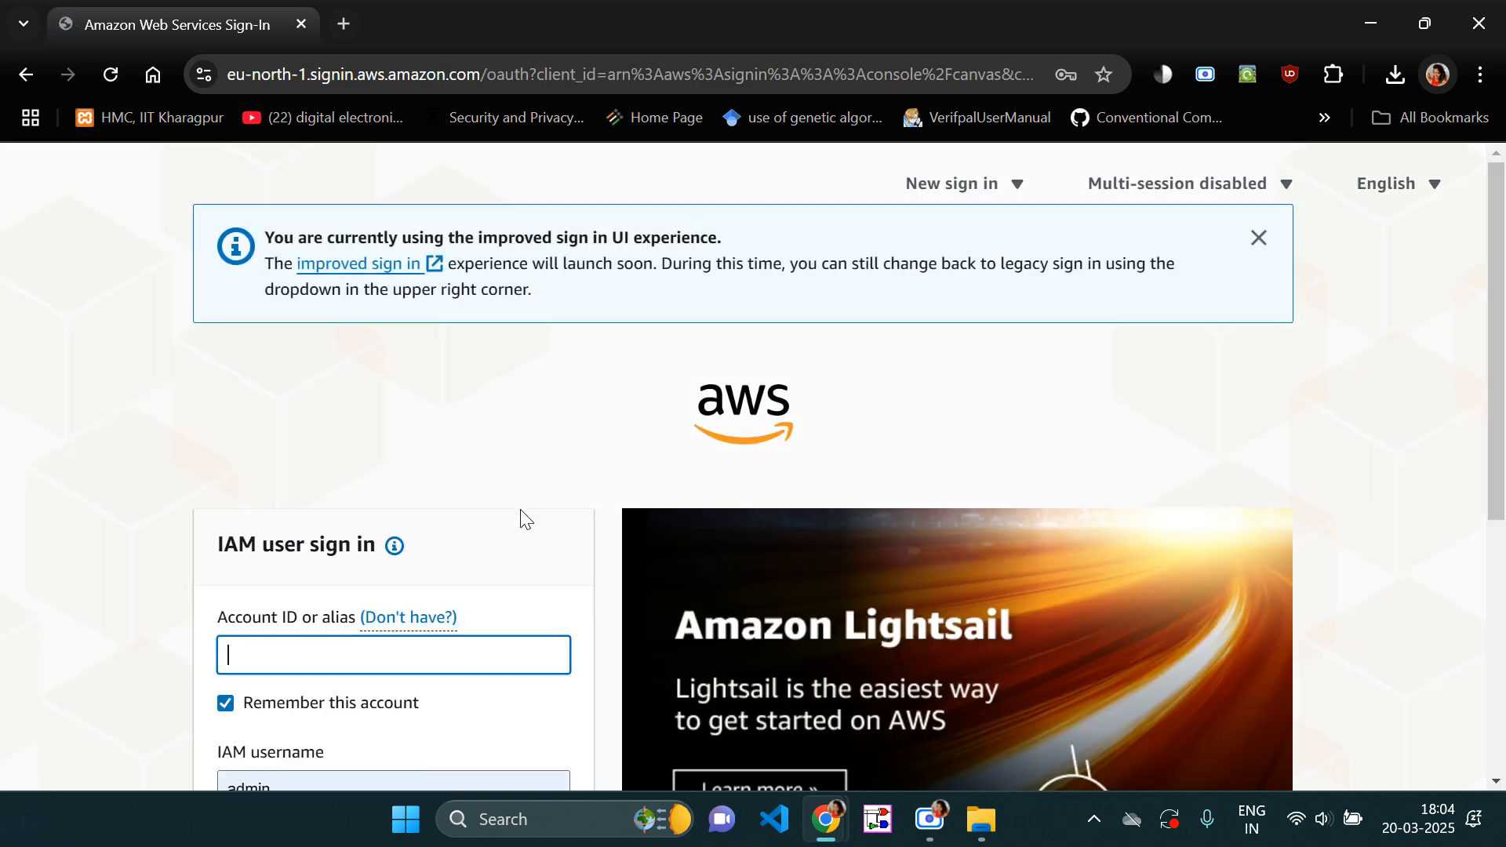
scroll(439, 541, "down", 3)
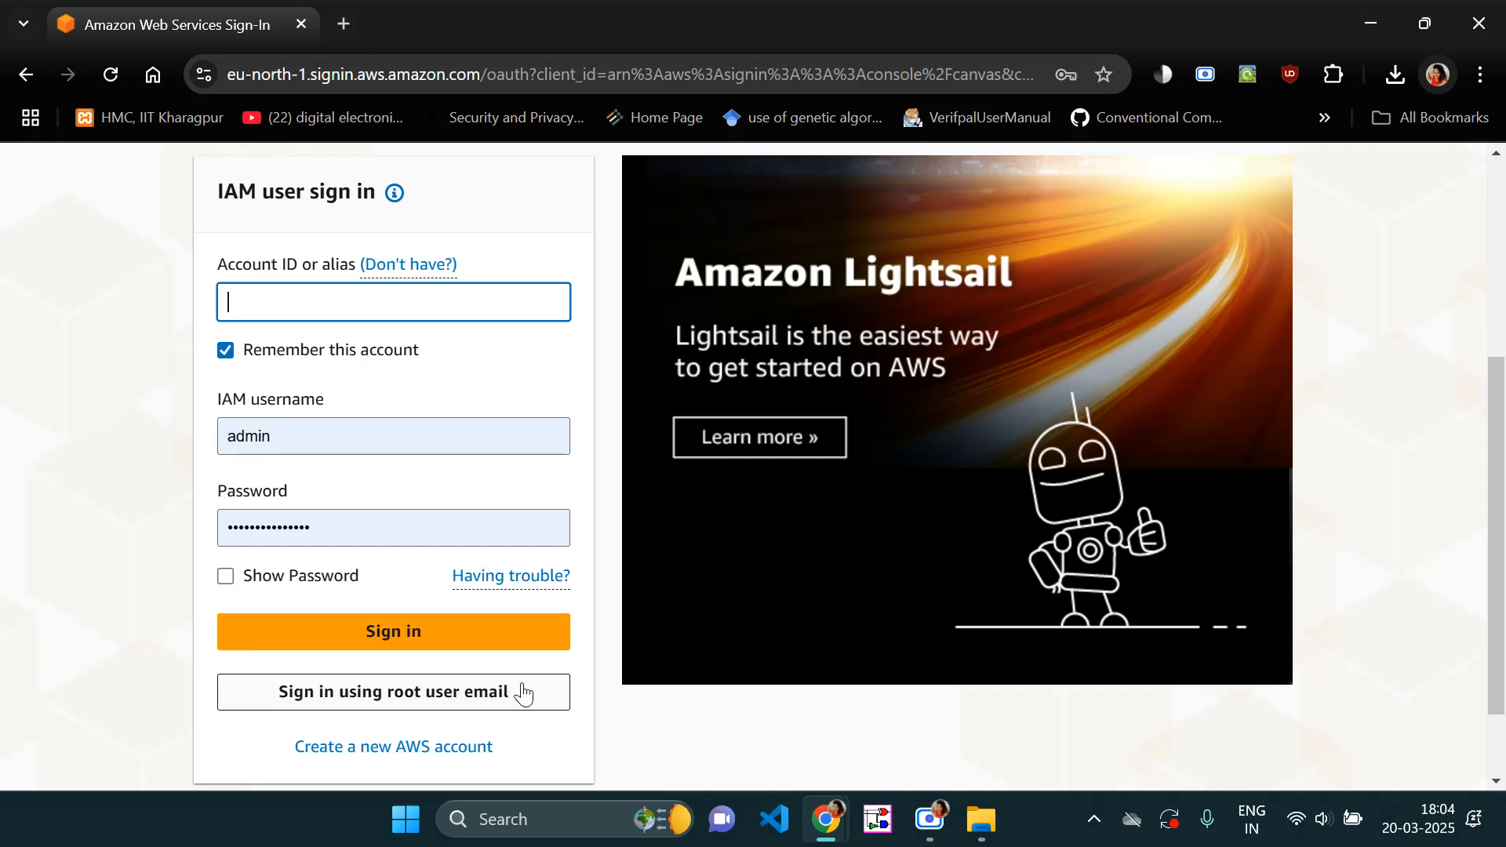
left_click(415, 698)
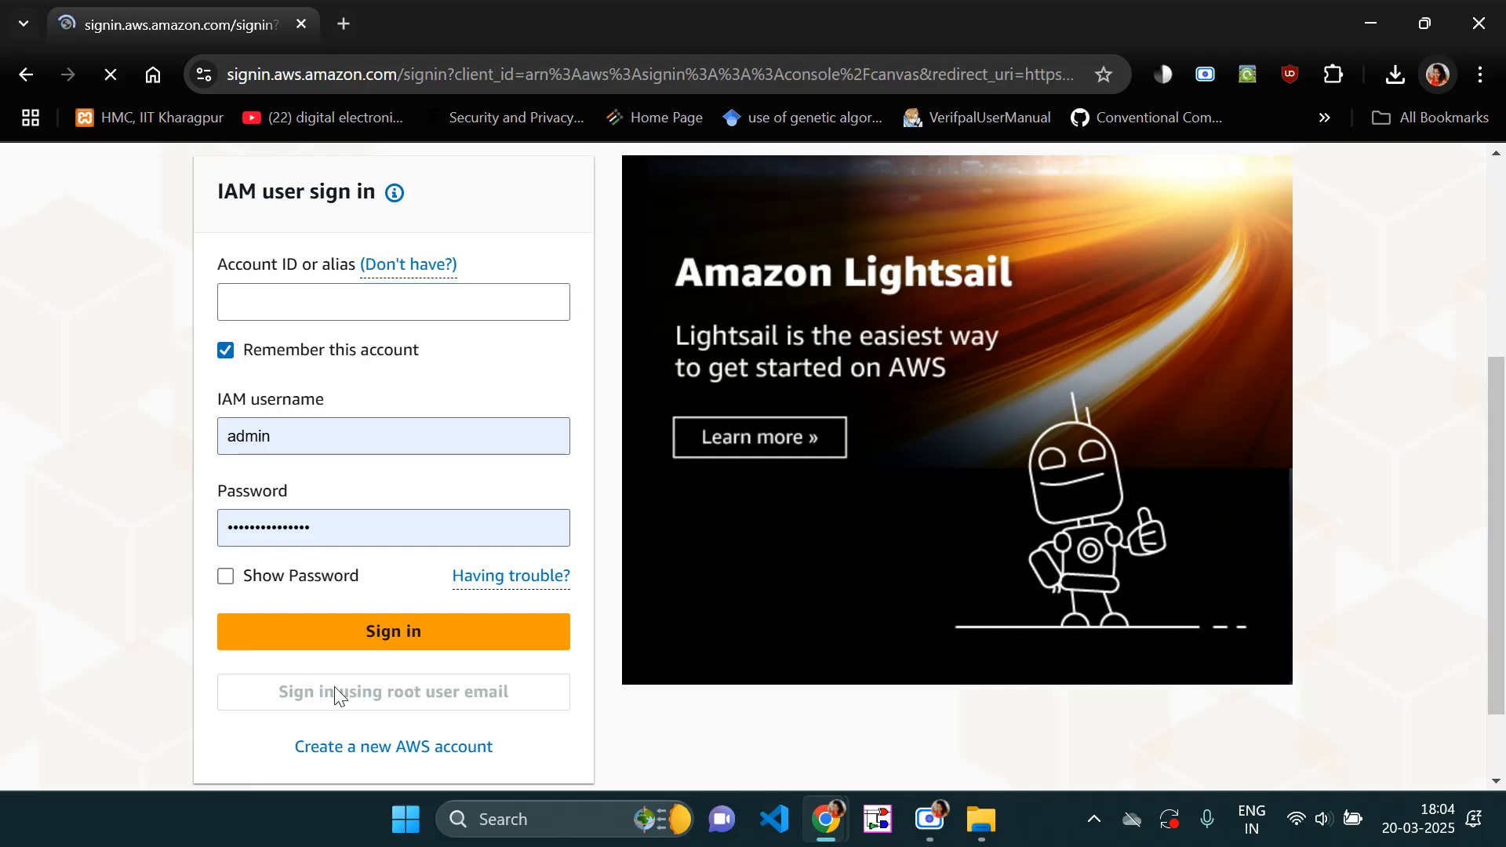
scroll(330, 617, "down", 1)
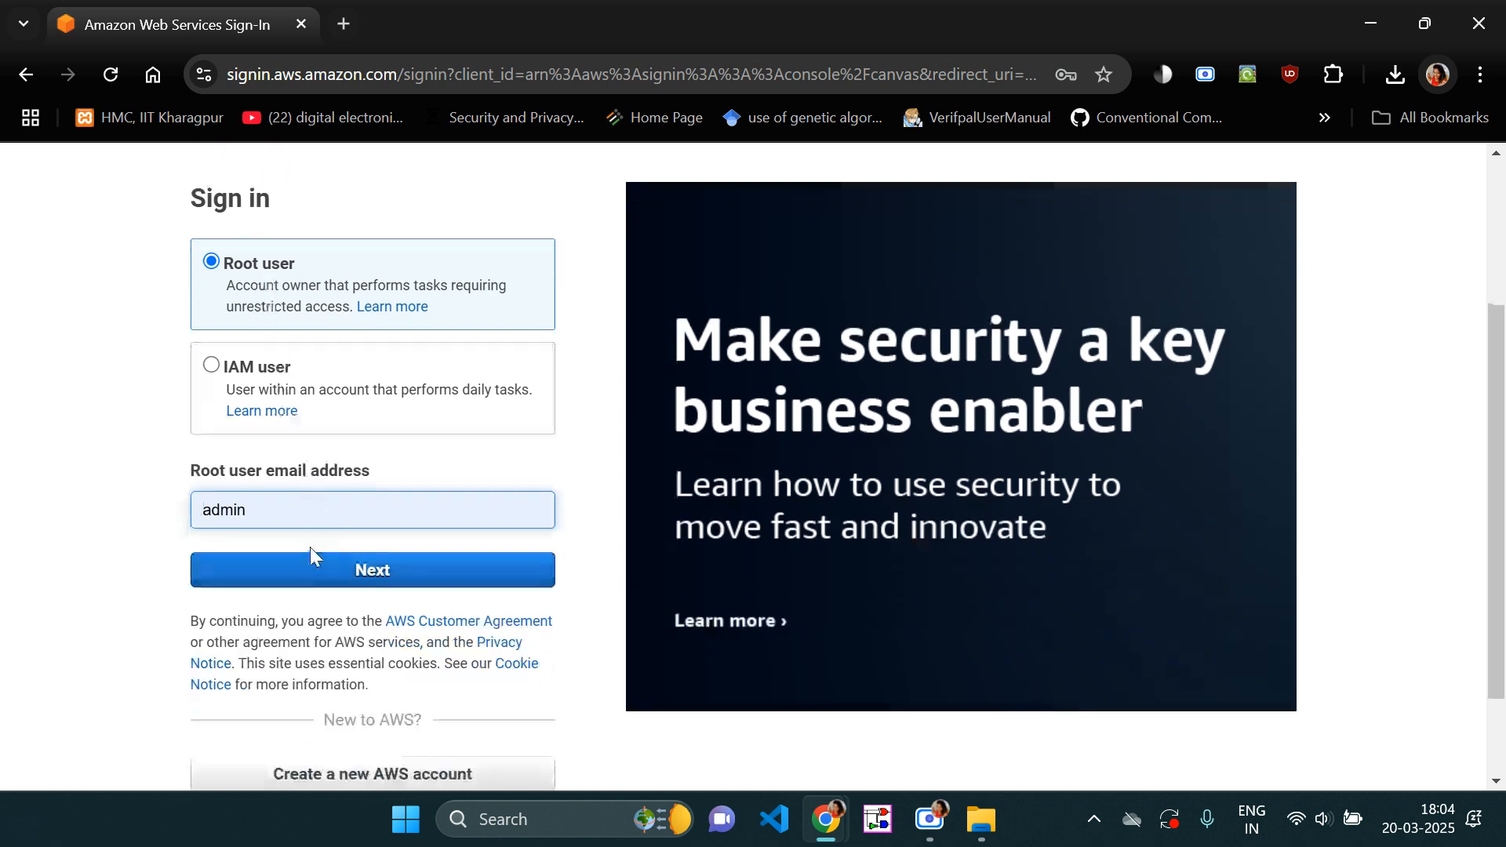
- Enter the saved root email, pass the security check, and sign in with the saved password
left_click_drag(302, 514, 126, 505)
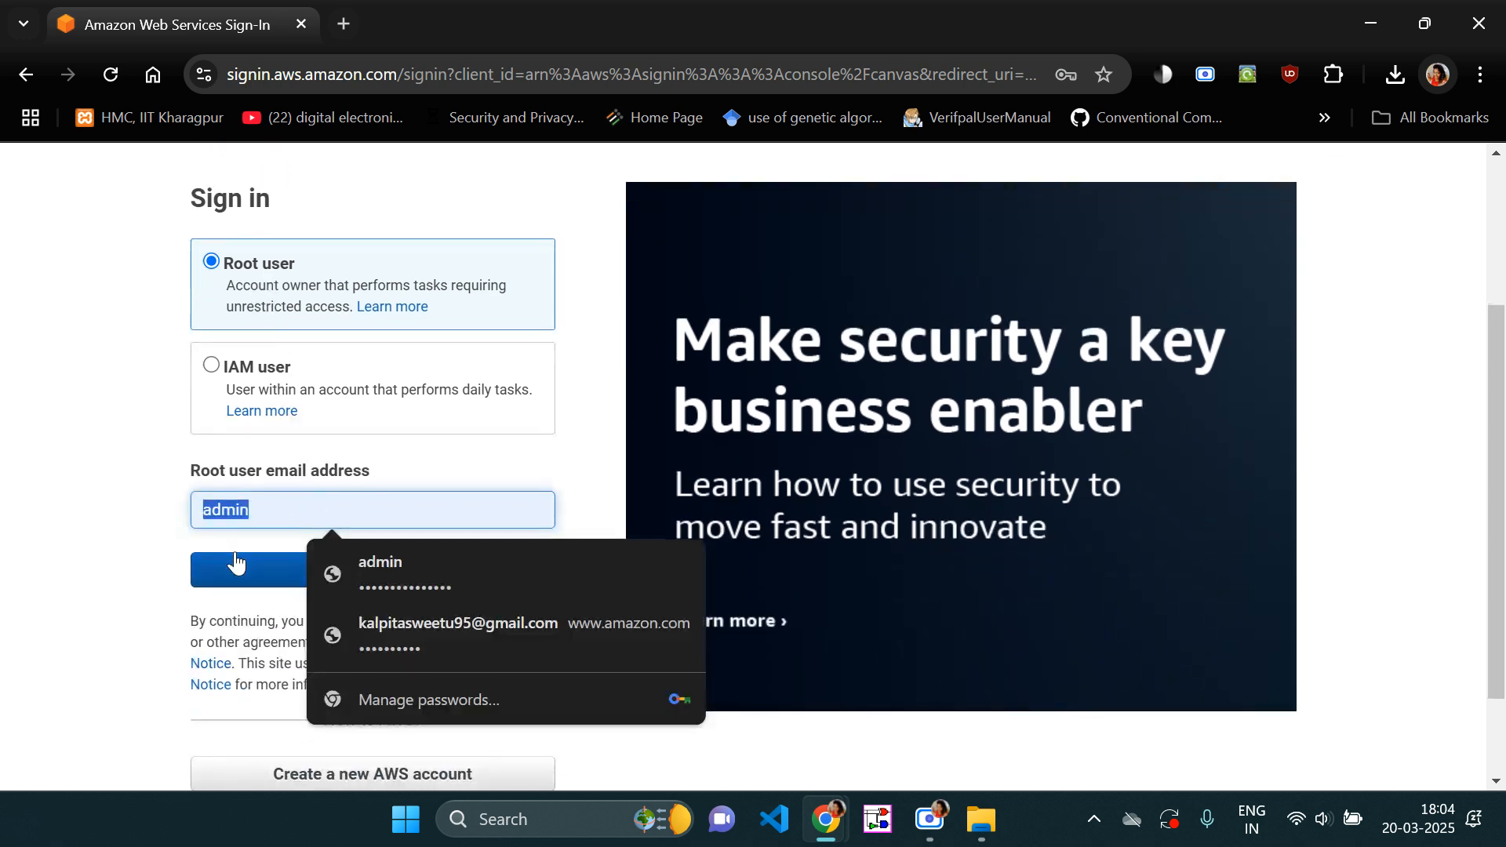
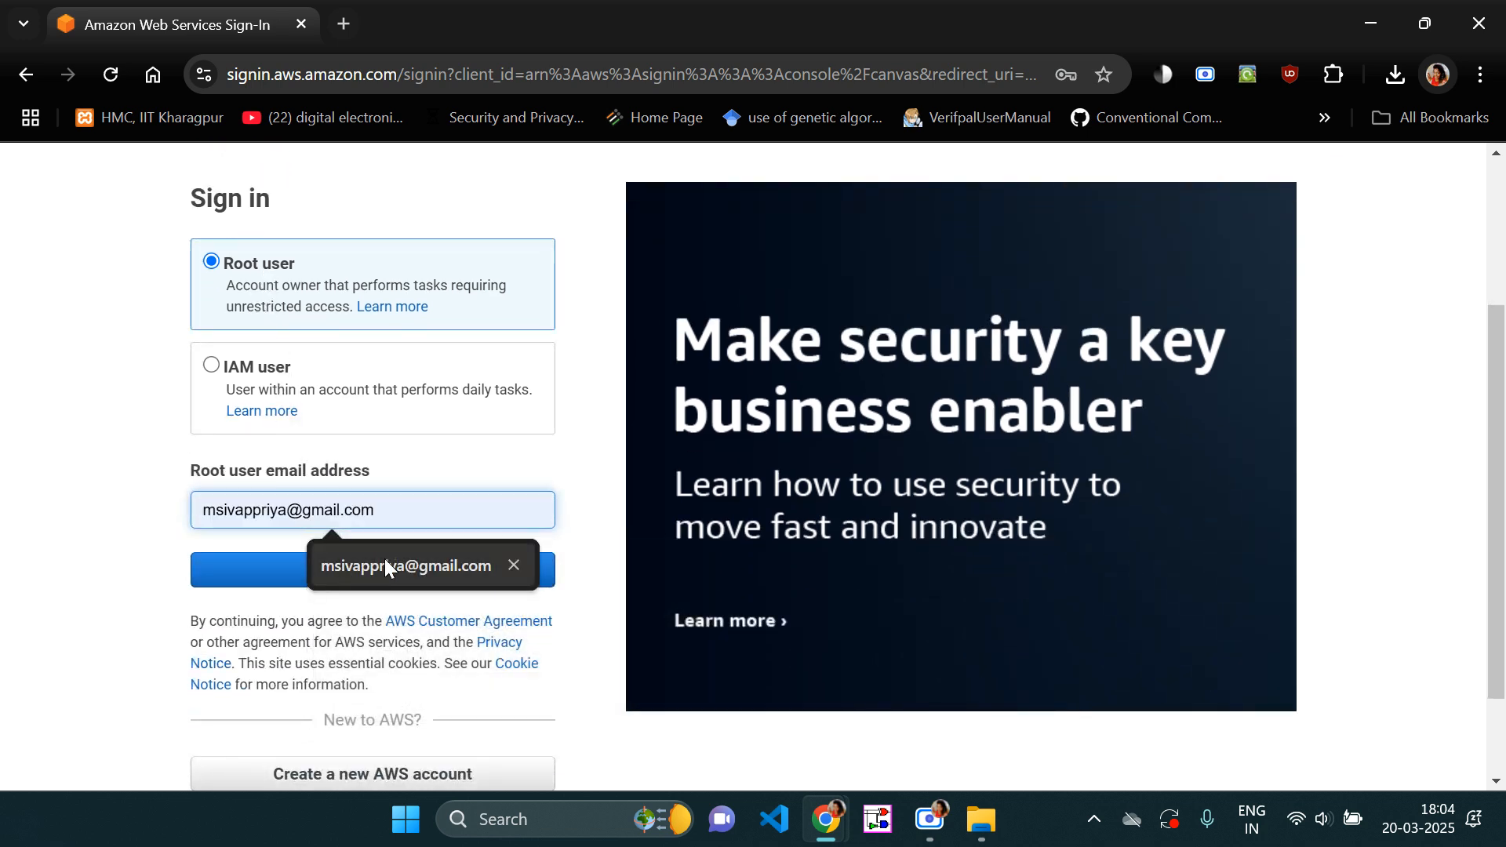
left_click(384, 563)
left_click(384, 568)
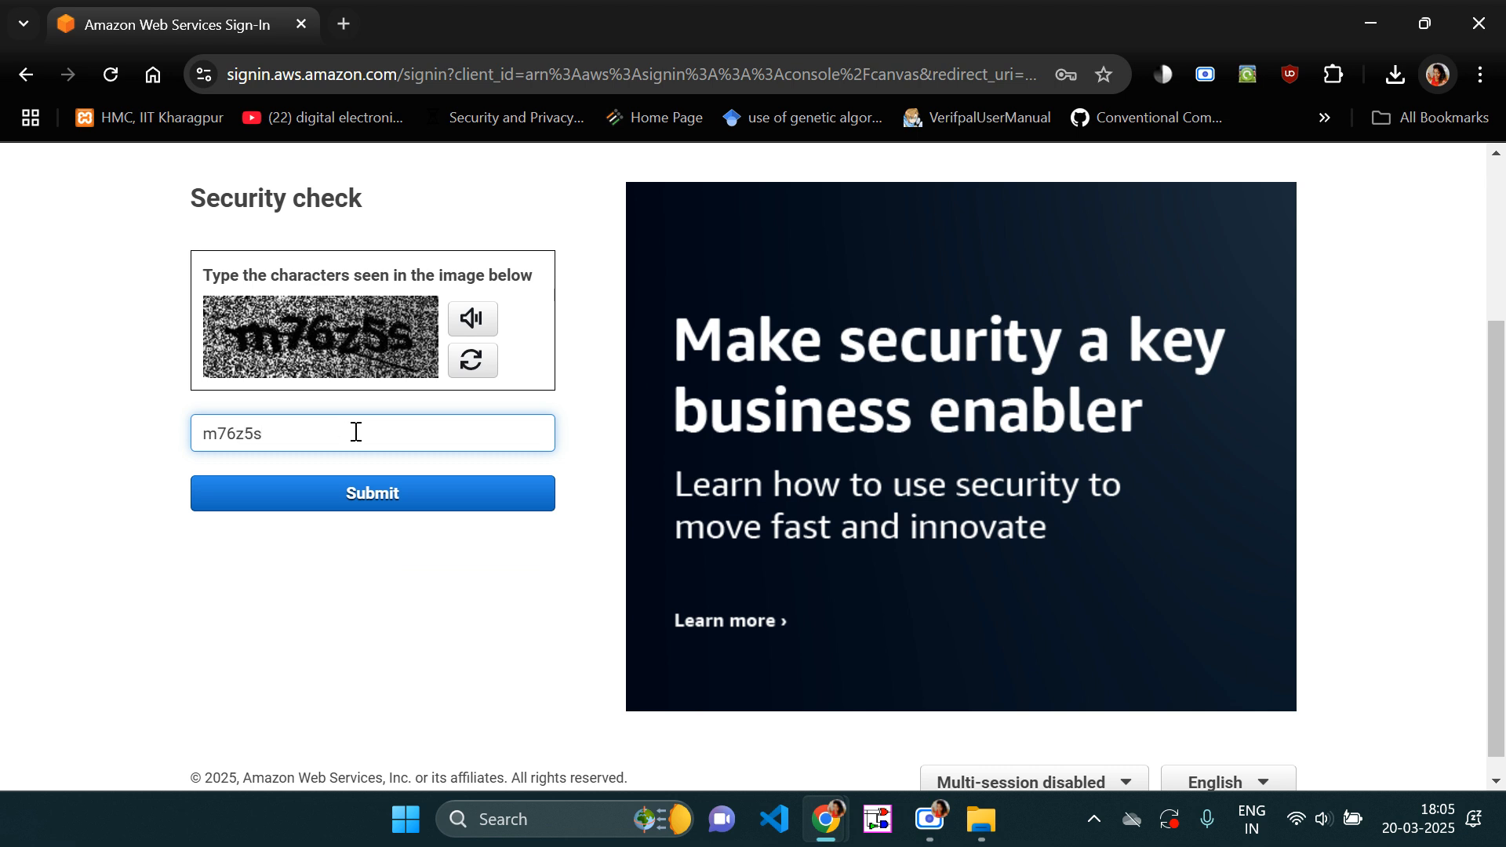
left_click(375, 508)
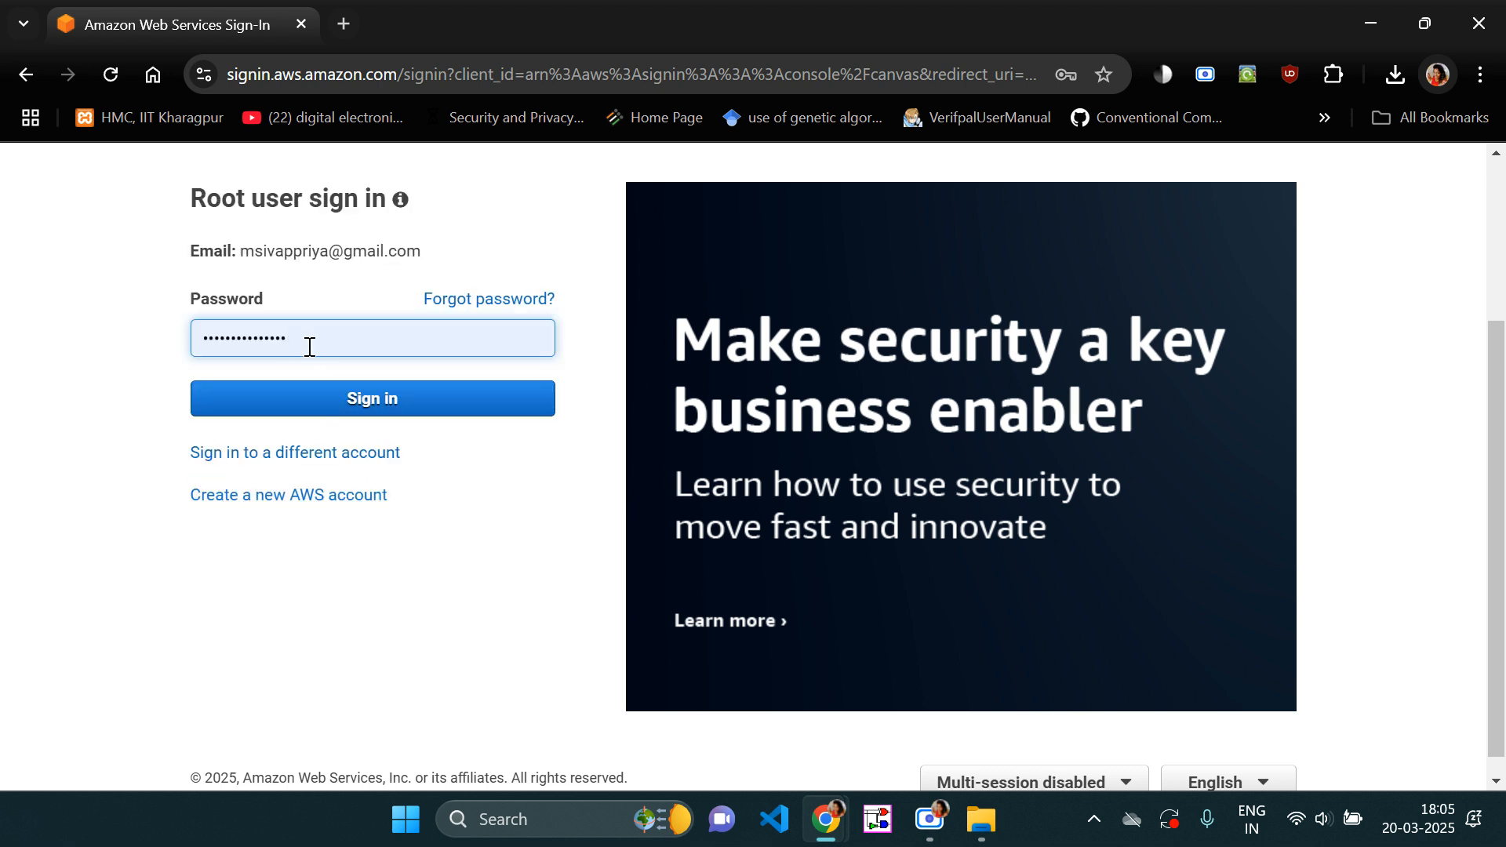
left_click(333, 397)
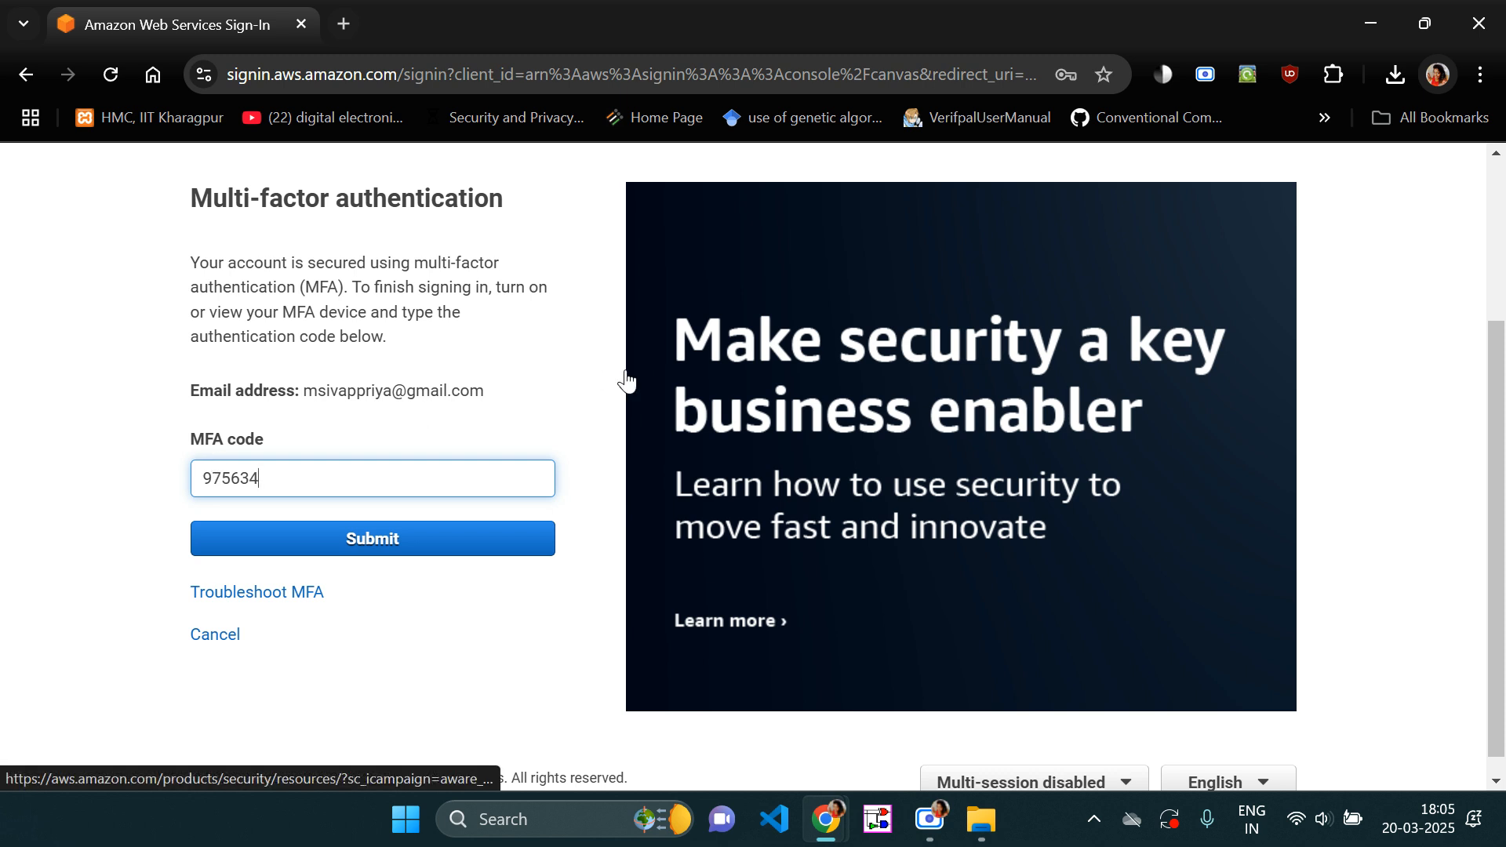
- Submit the MFA code, then search the console for 'iam' and open IAM
left_click(394, 541)
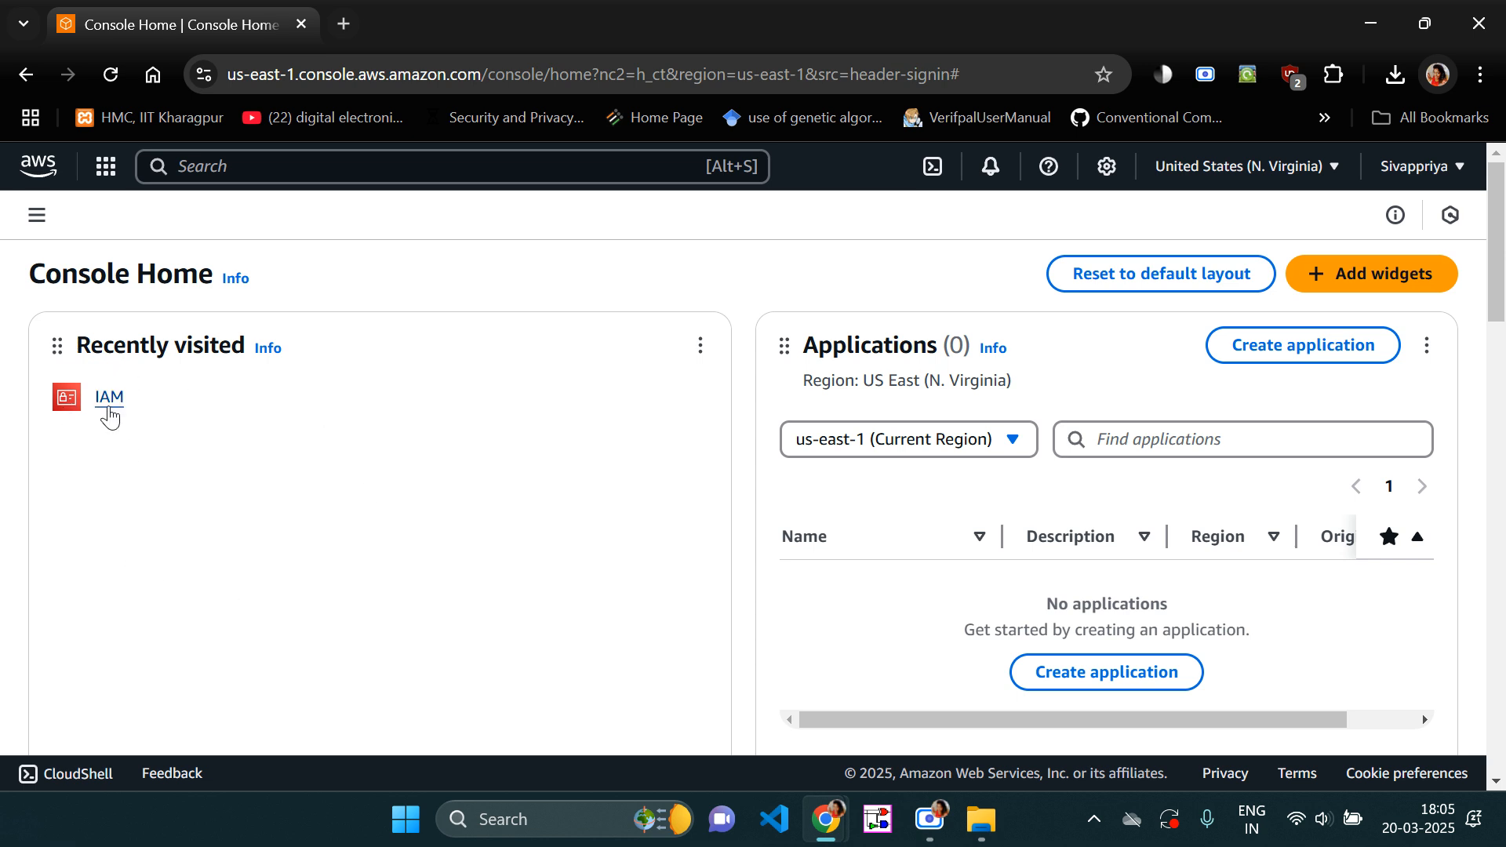
left_click(182, 168)
type("iam")
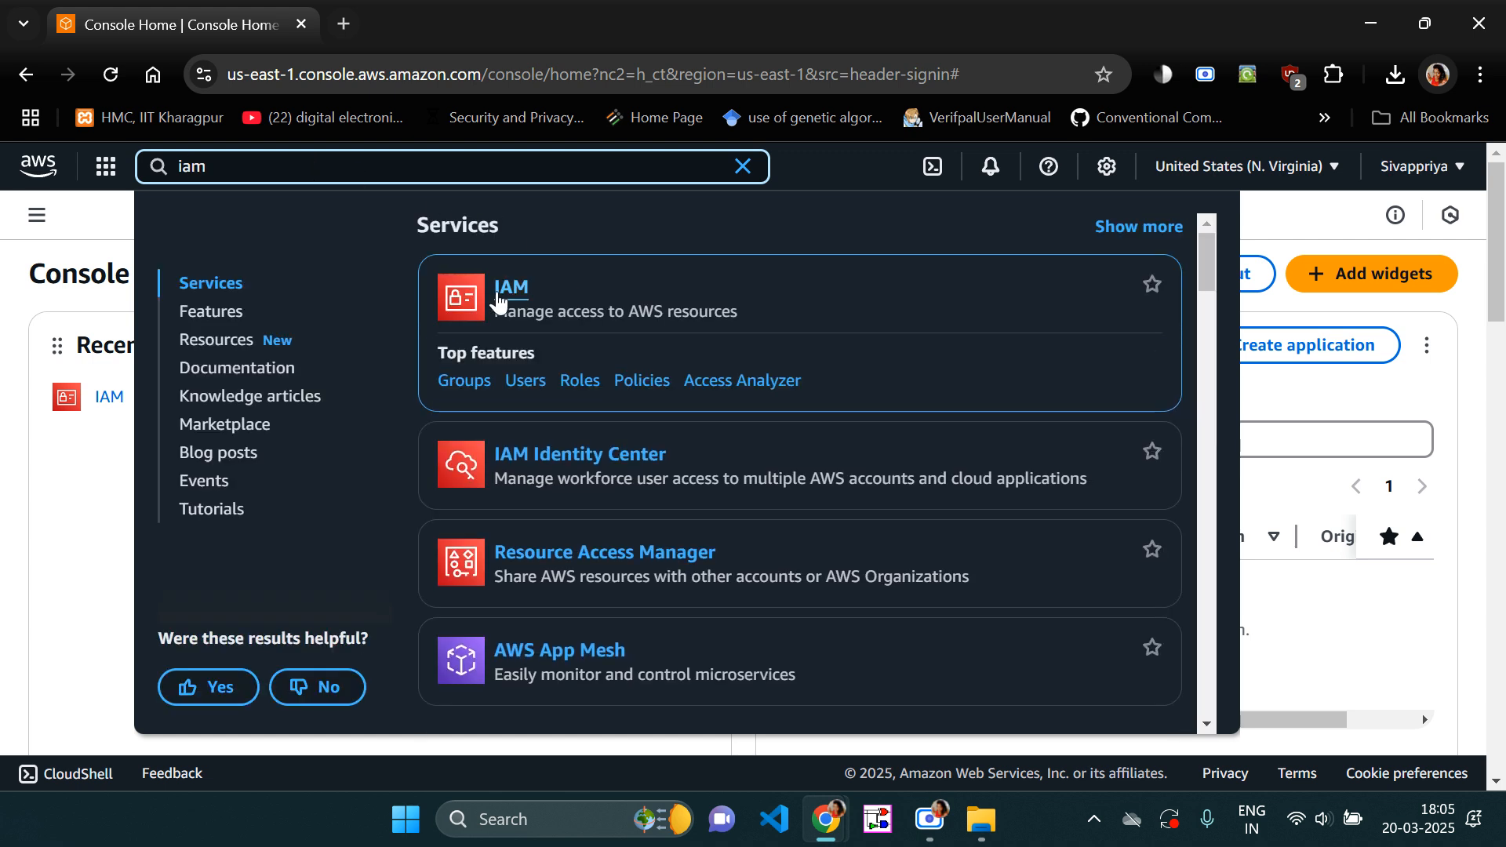
left_click(514, 298)
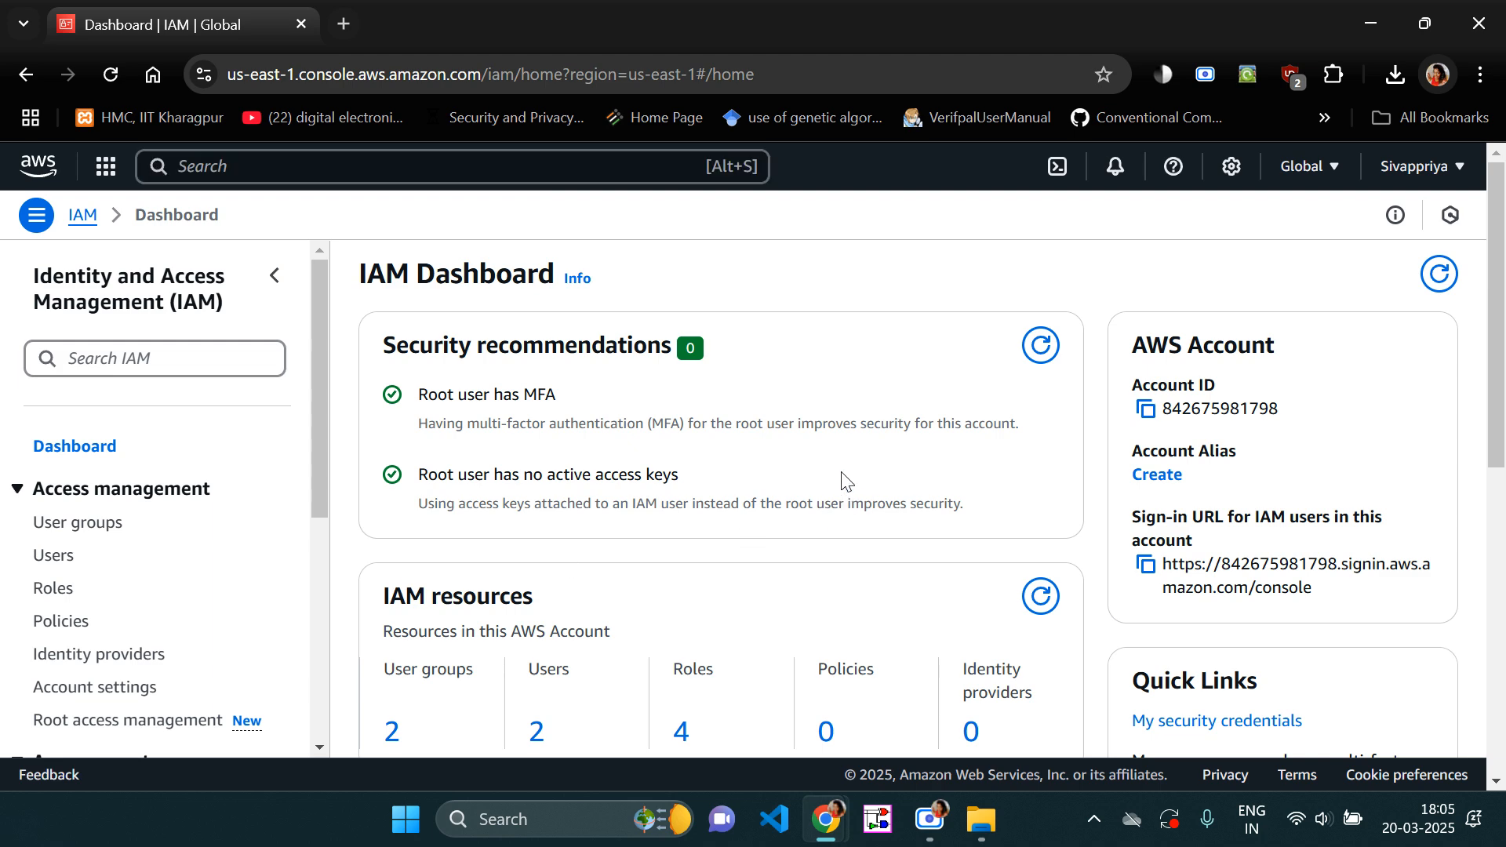
- Show the IAM Users list with the existing users admin and demo
scroll(832, 480, "down", 1)
scroll(730, 474, "up", 1)
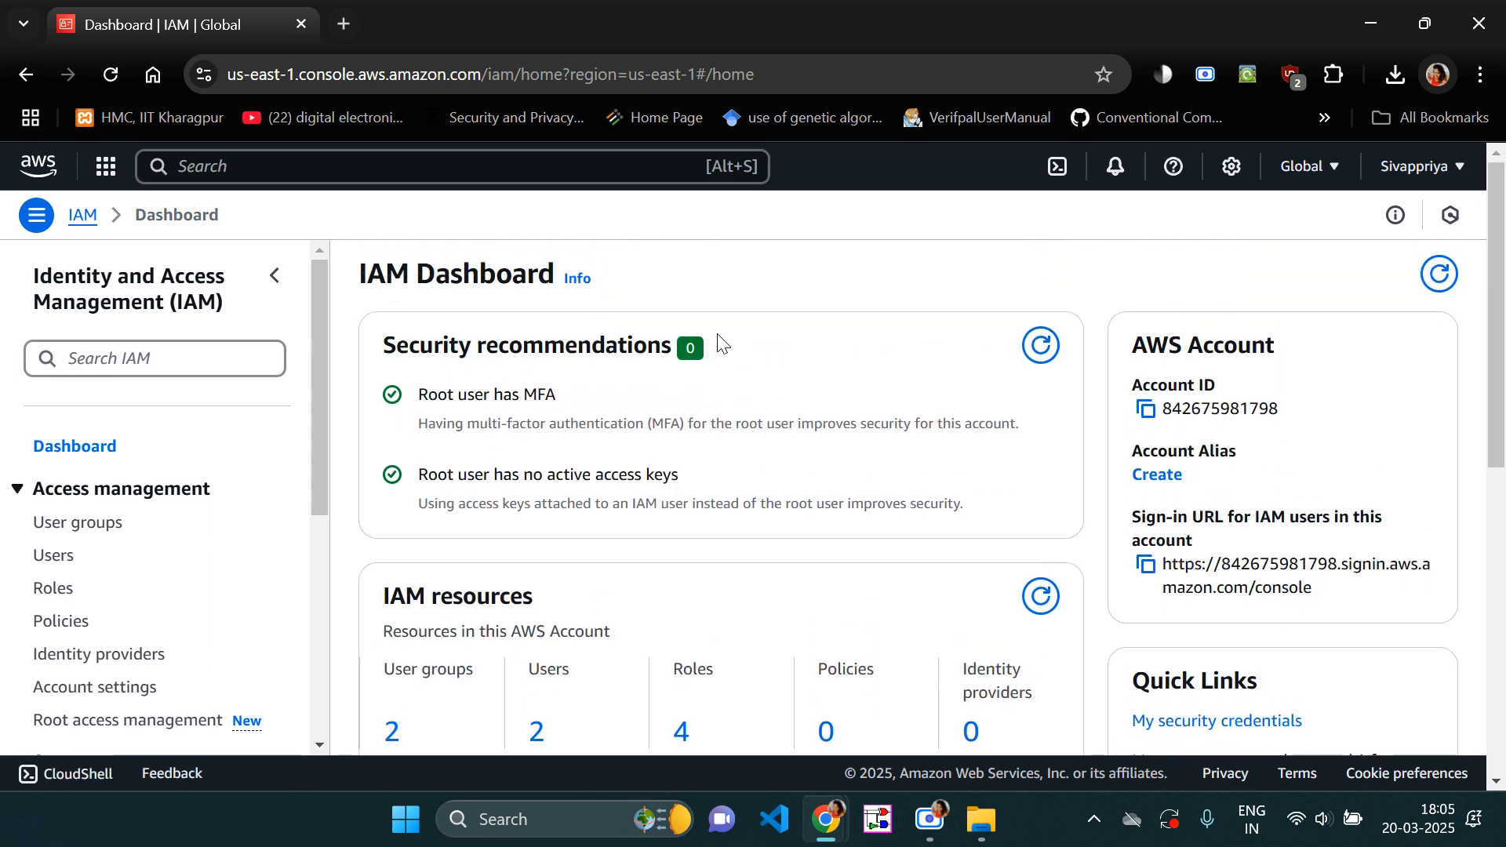
left_click(54, 556)
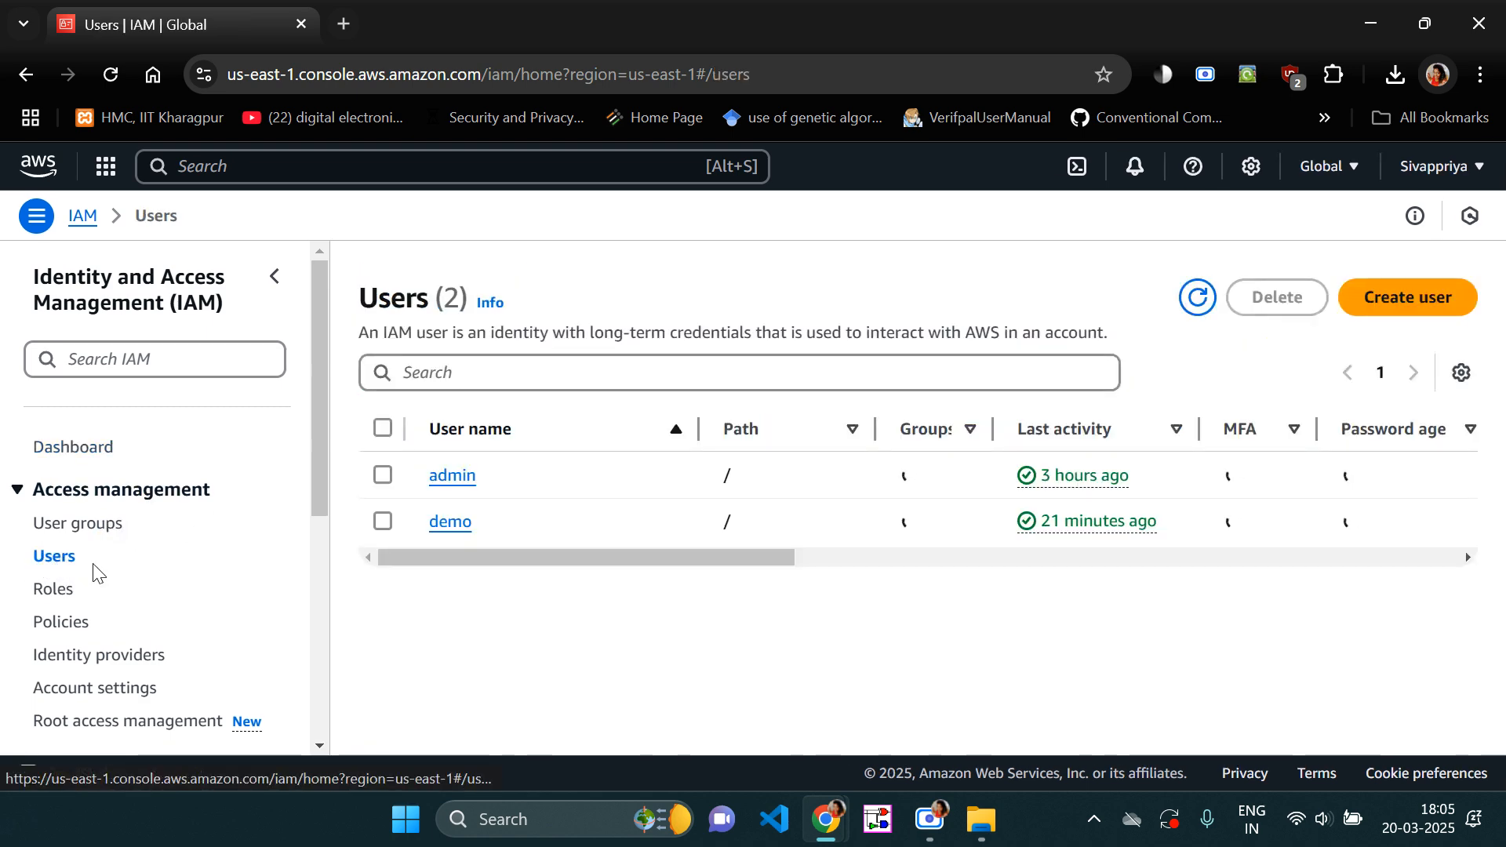
- Start a new user named cloud_security with console access as a plain IAM user
left_click(1432, 296)
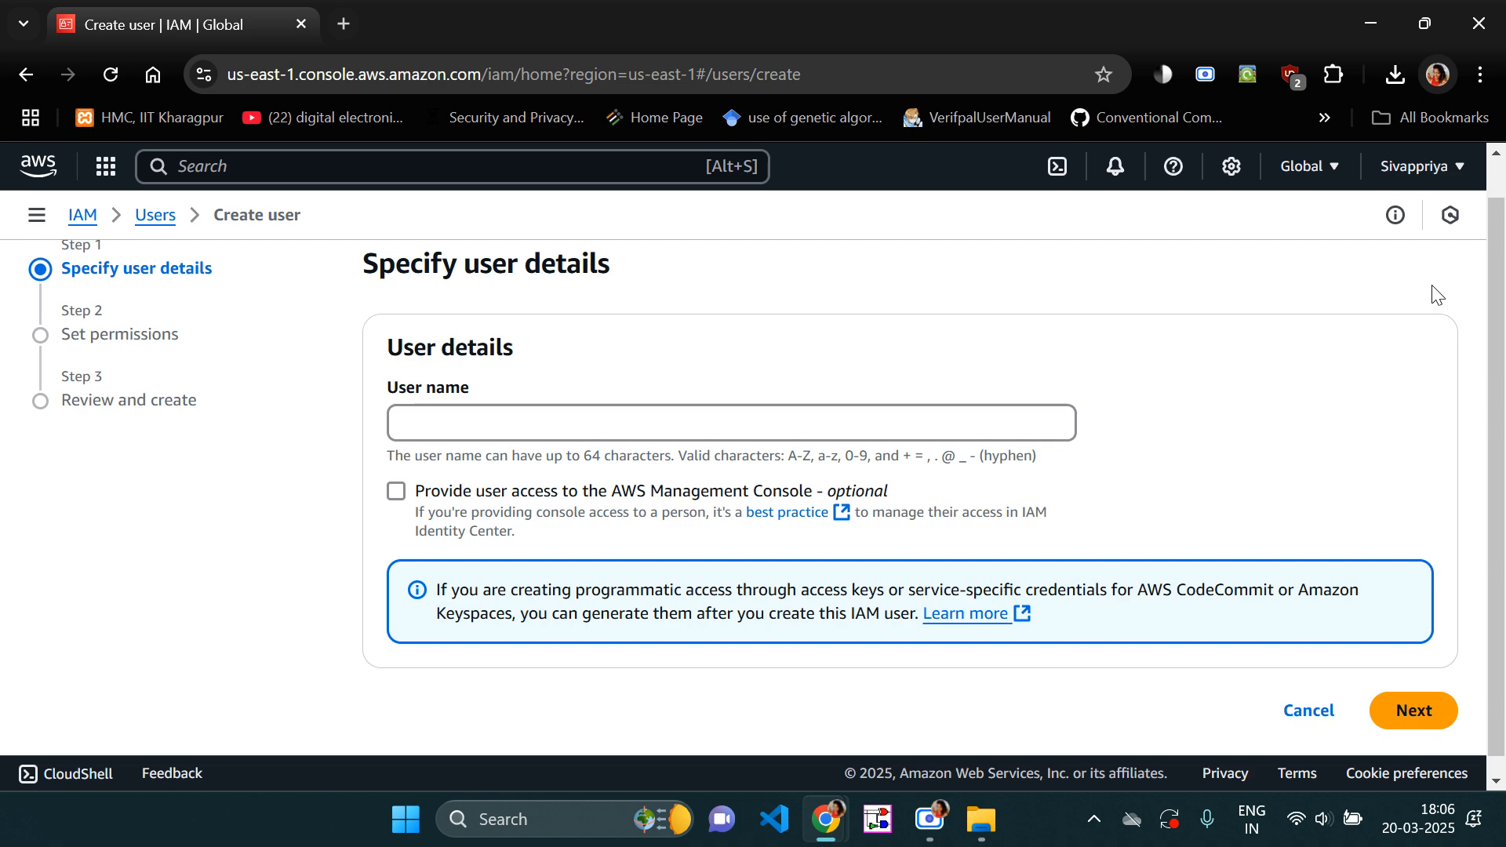
left_click(509, 427)
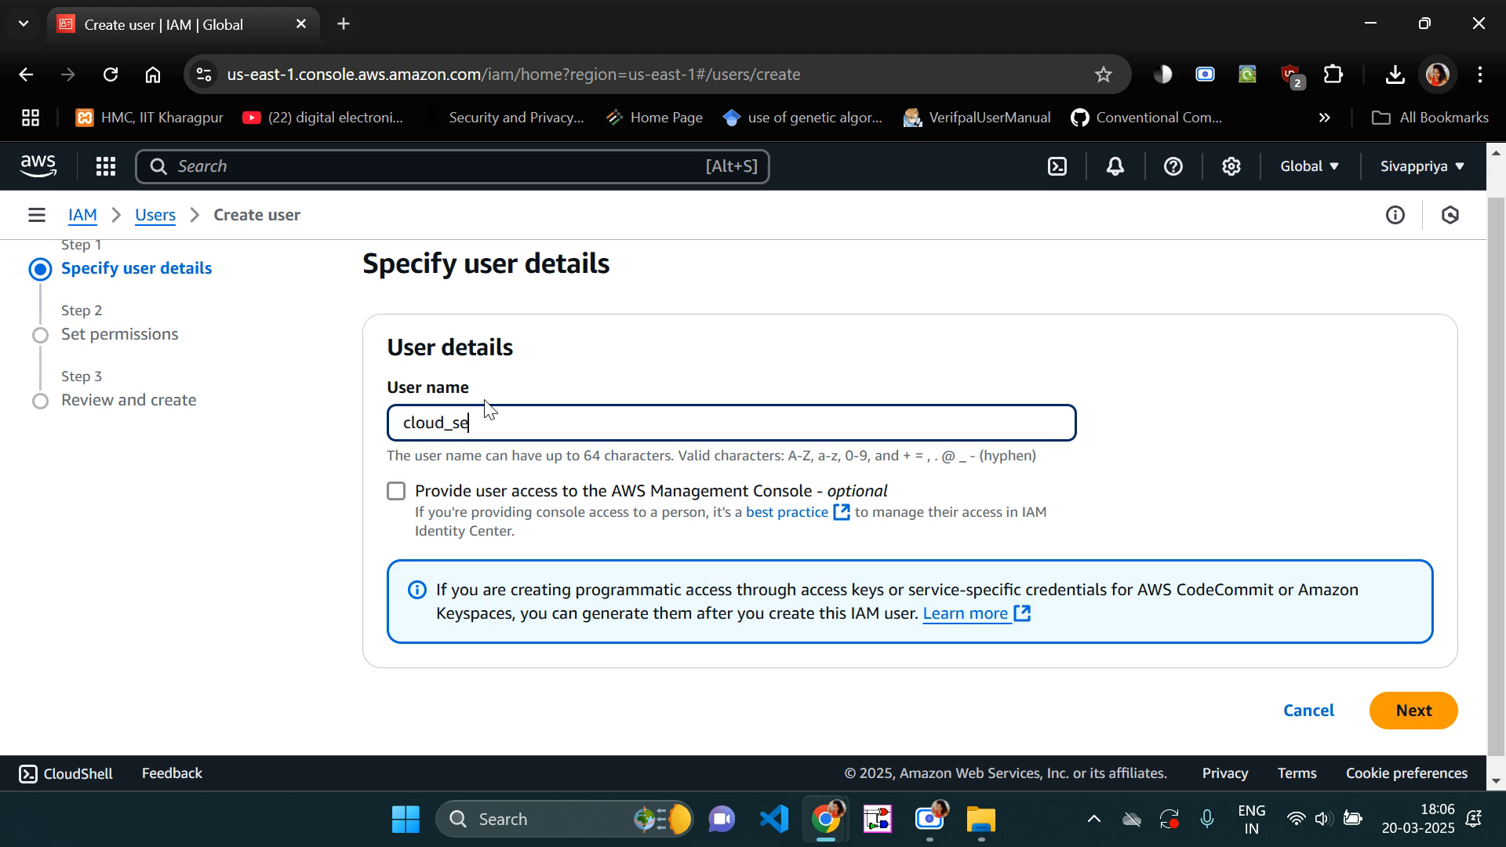
type("uciry")
left_click(457, 506)
scroll(458, 506, "down", 3)
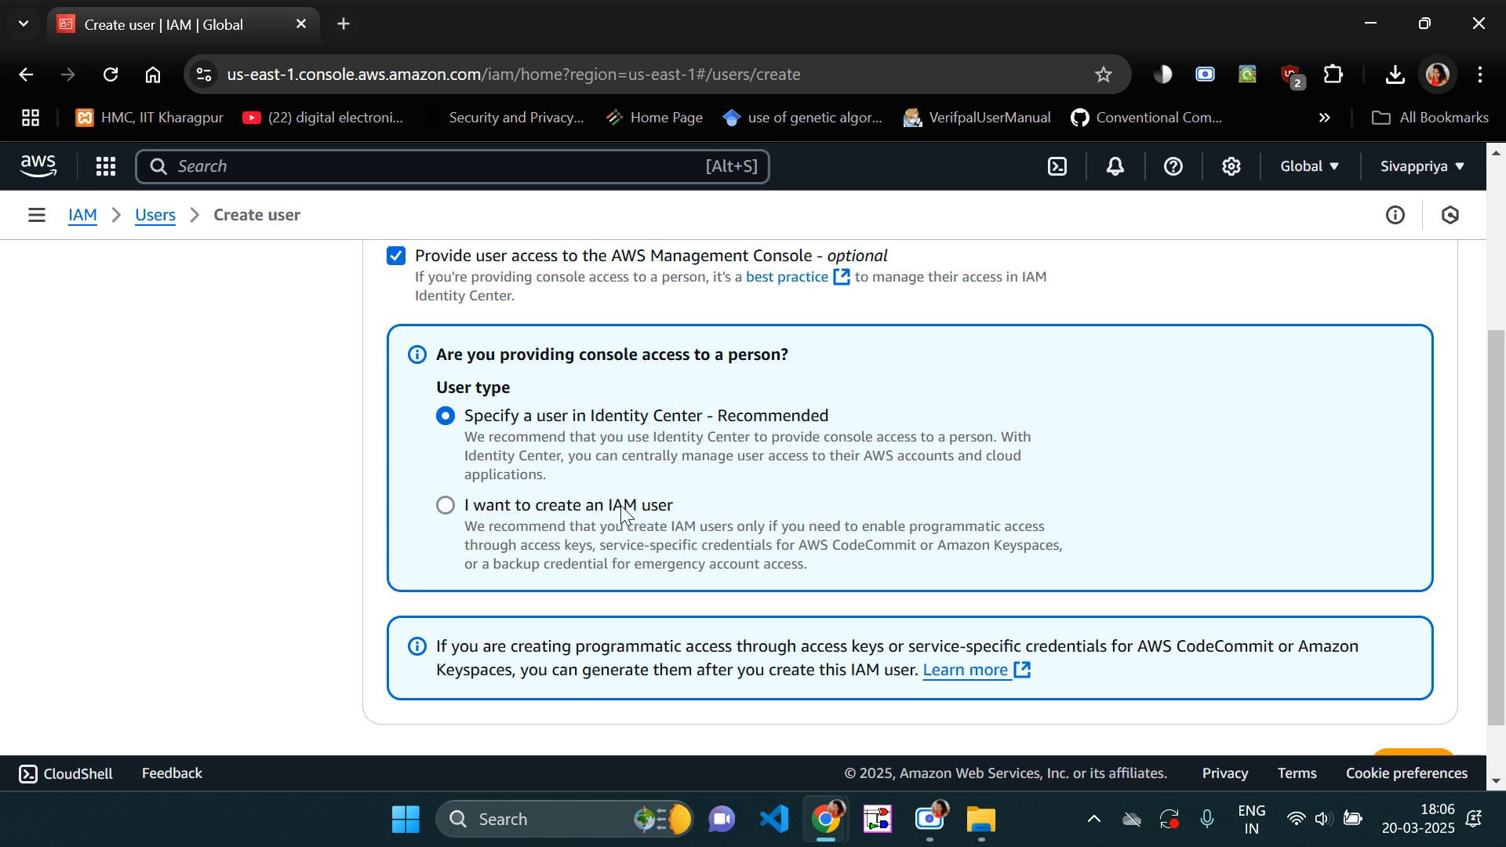
left_click(620, 509)
- Keep an autogenerated password, require a reset at next sign-in, and proceed to permissions
scroll(627, 513, "down", 3)
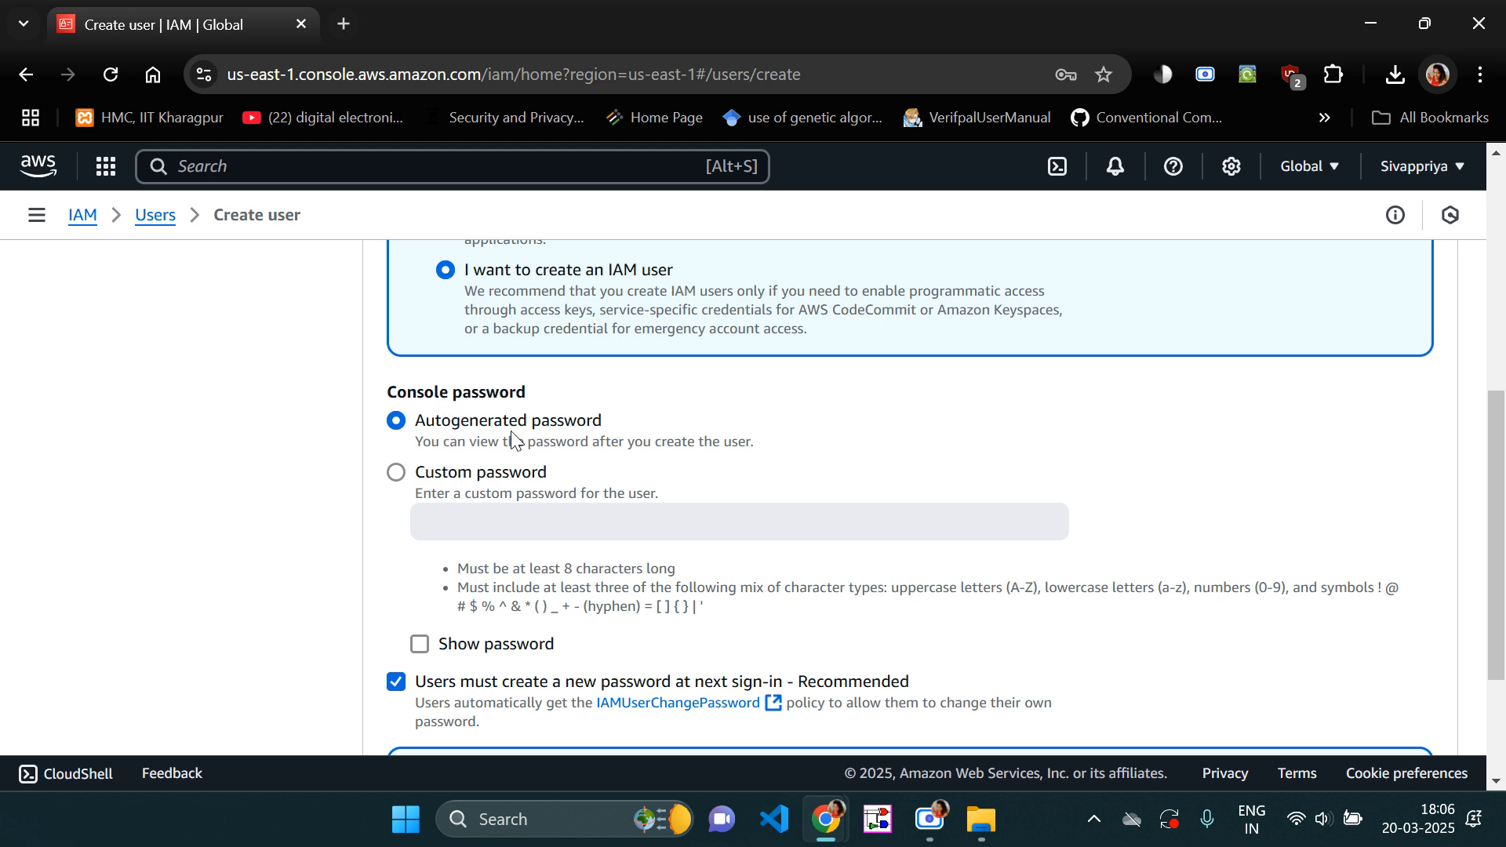
scroll(584, 439, "down", 2)
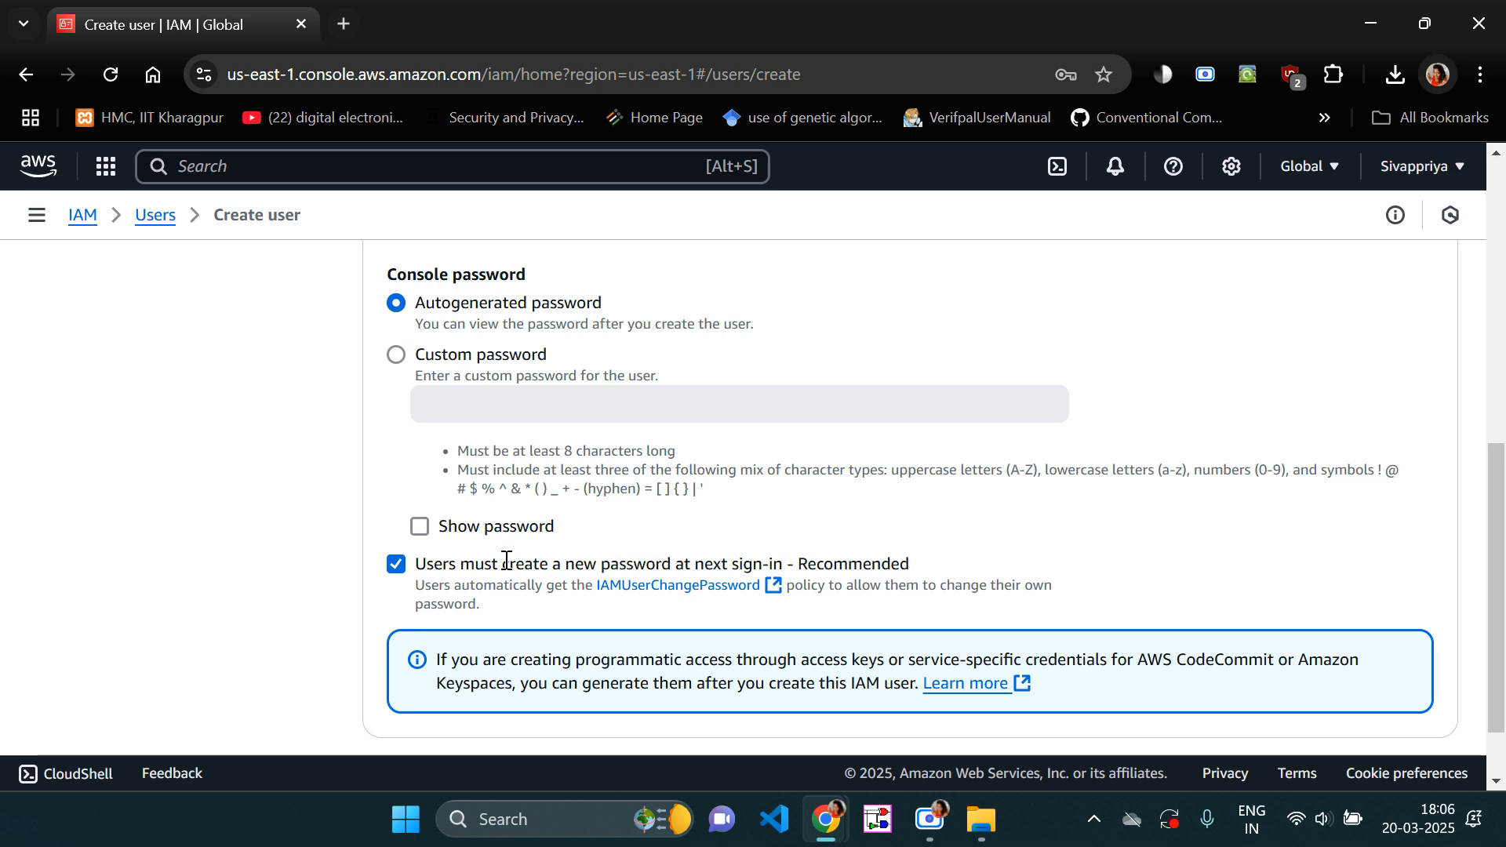
left_click_drag(505, 561, 774, 563)
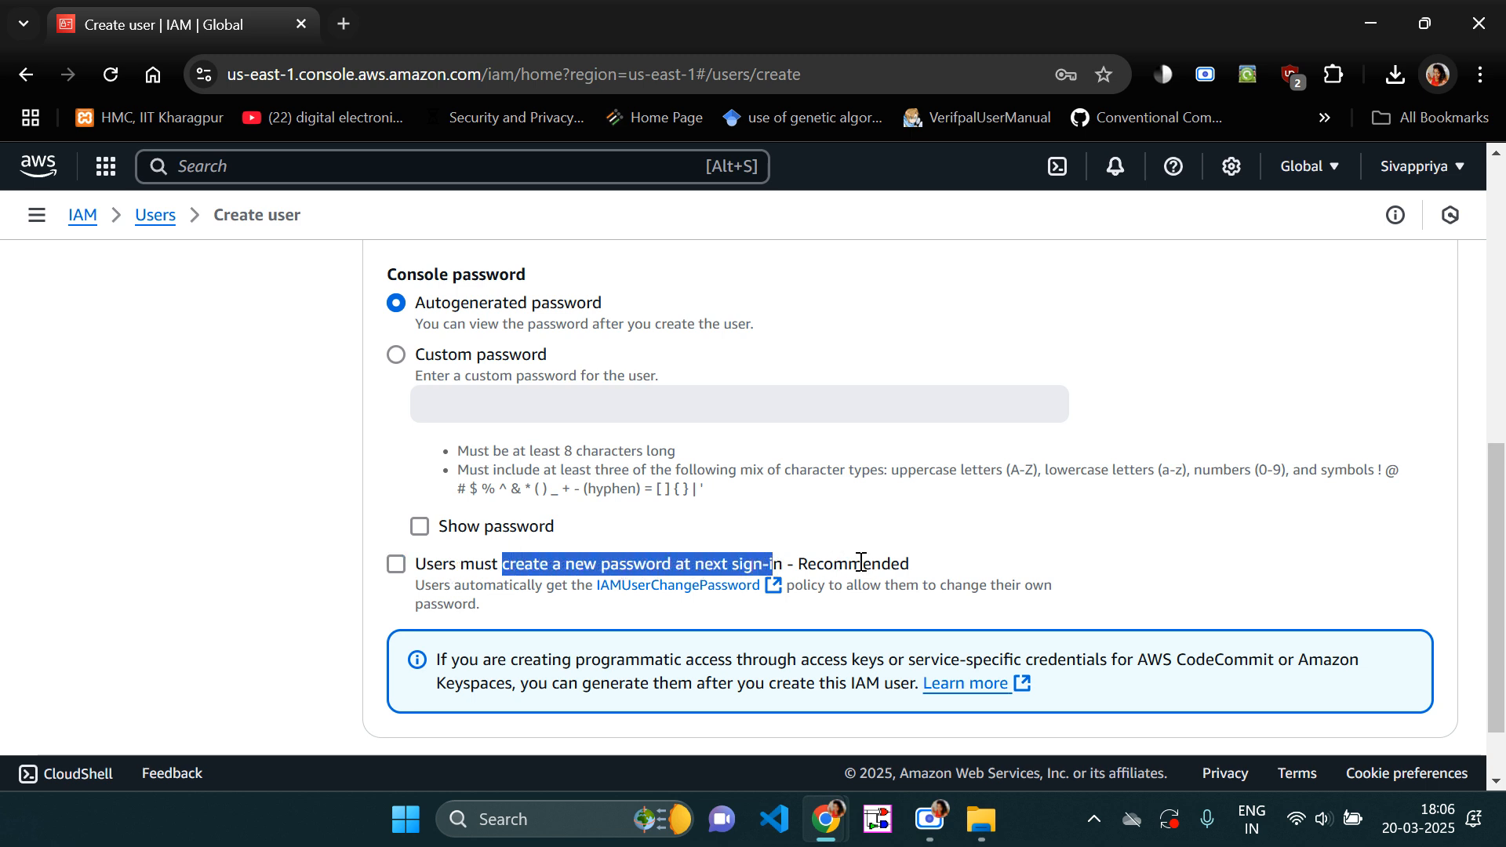
scroll(803, 604, "down", 1)
left_click(455, 505)
left_click(395, 480)
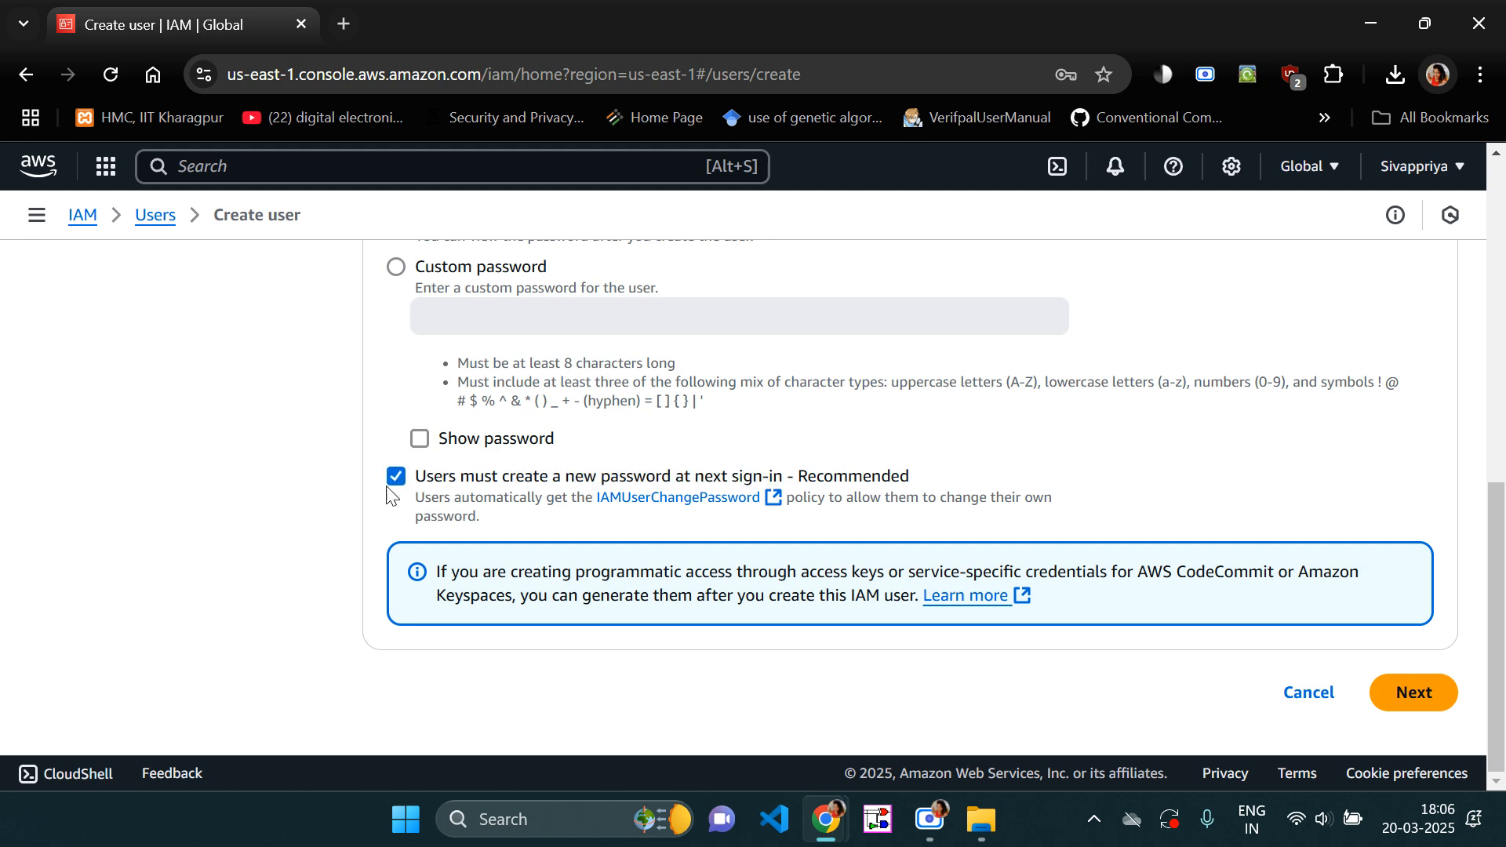
left_click(1412, 693)
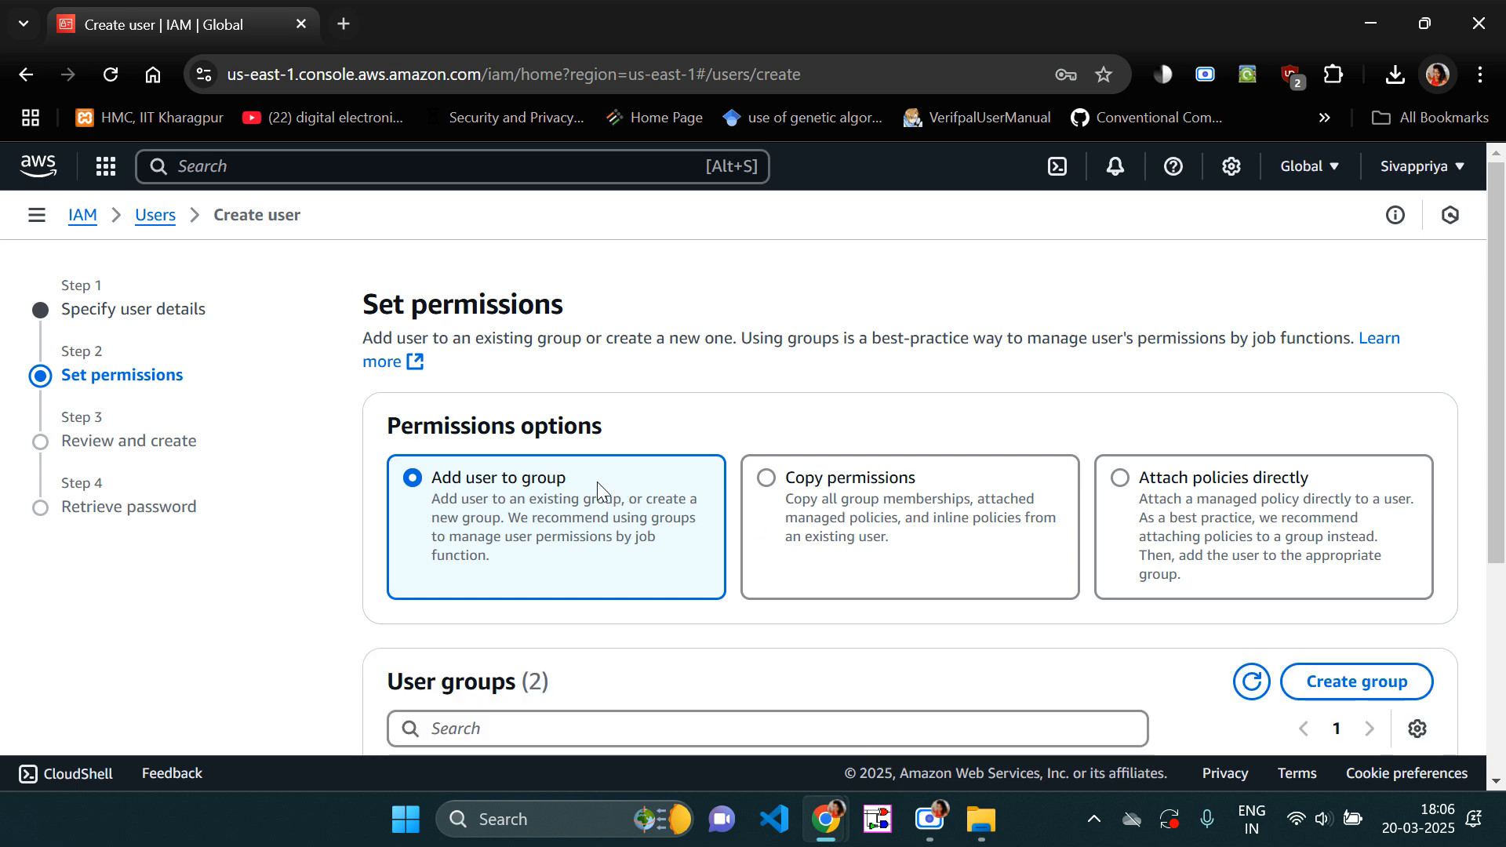
- Keep 'Add user to group' selected and start creating a new user group
scroll(539, 407, "down", 1)
scroll(549, 411, "up", 1)
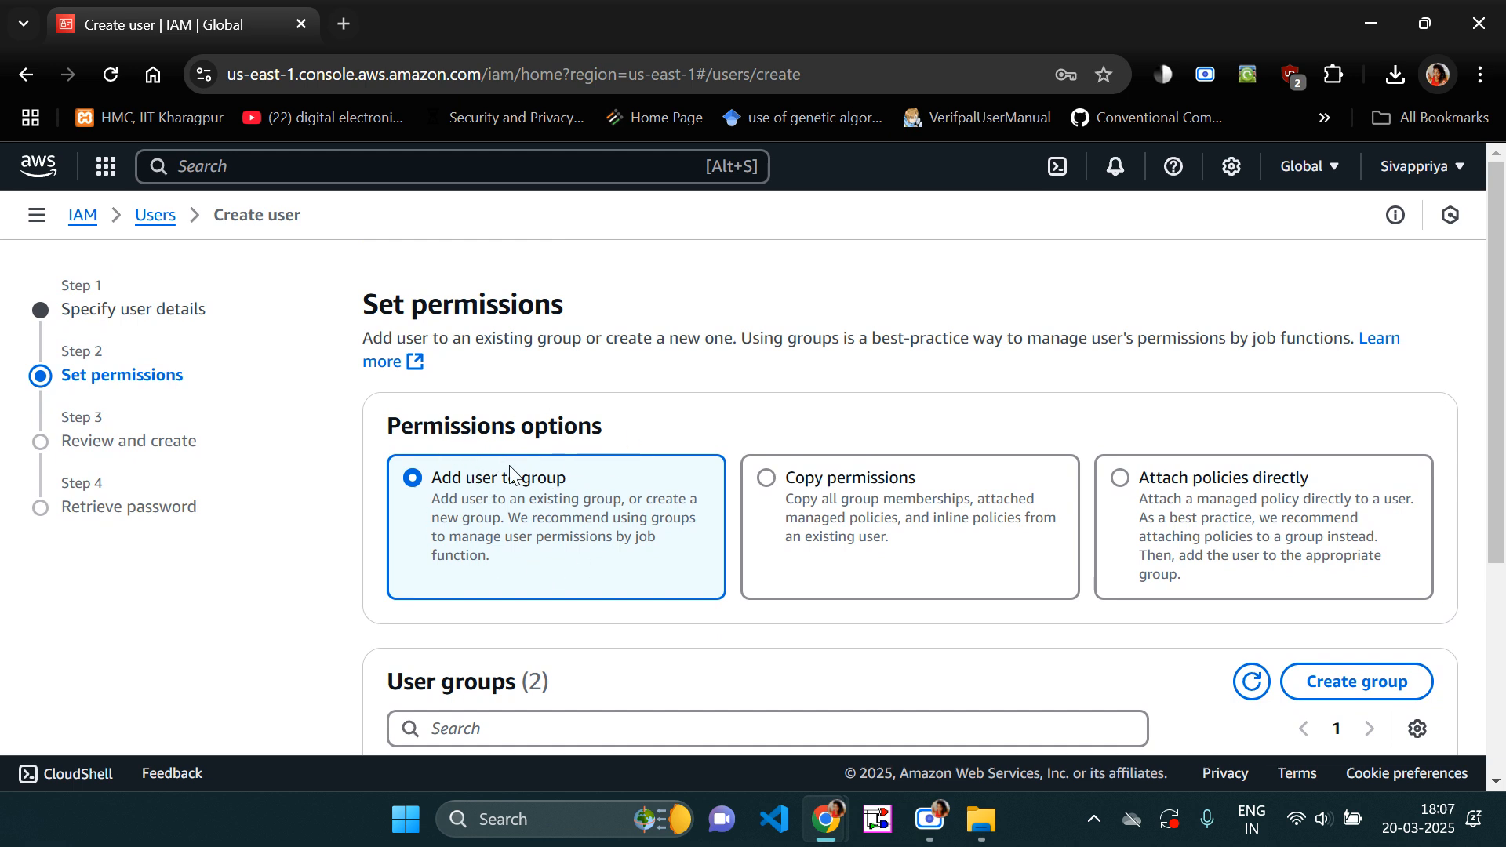
scroll(549, 494, "down", 1)
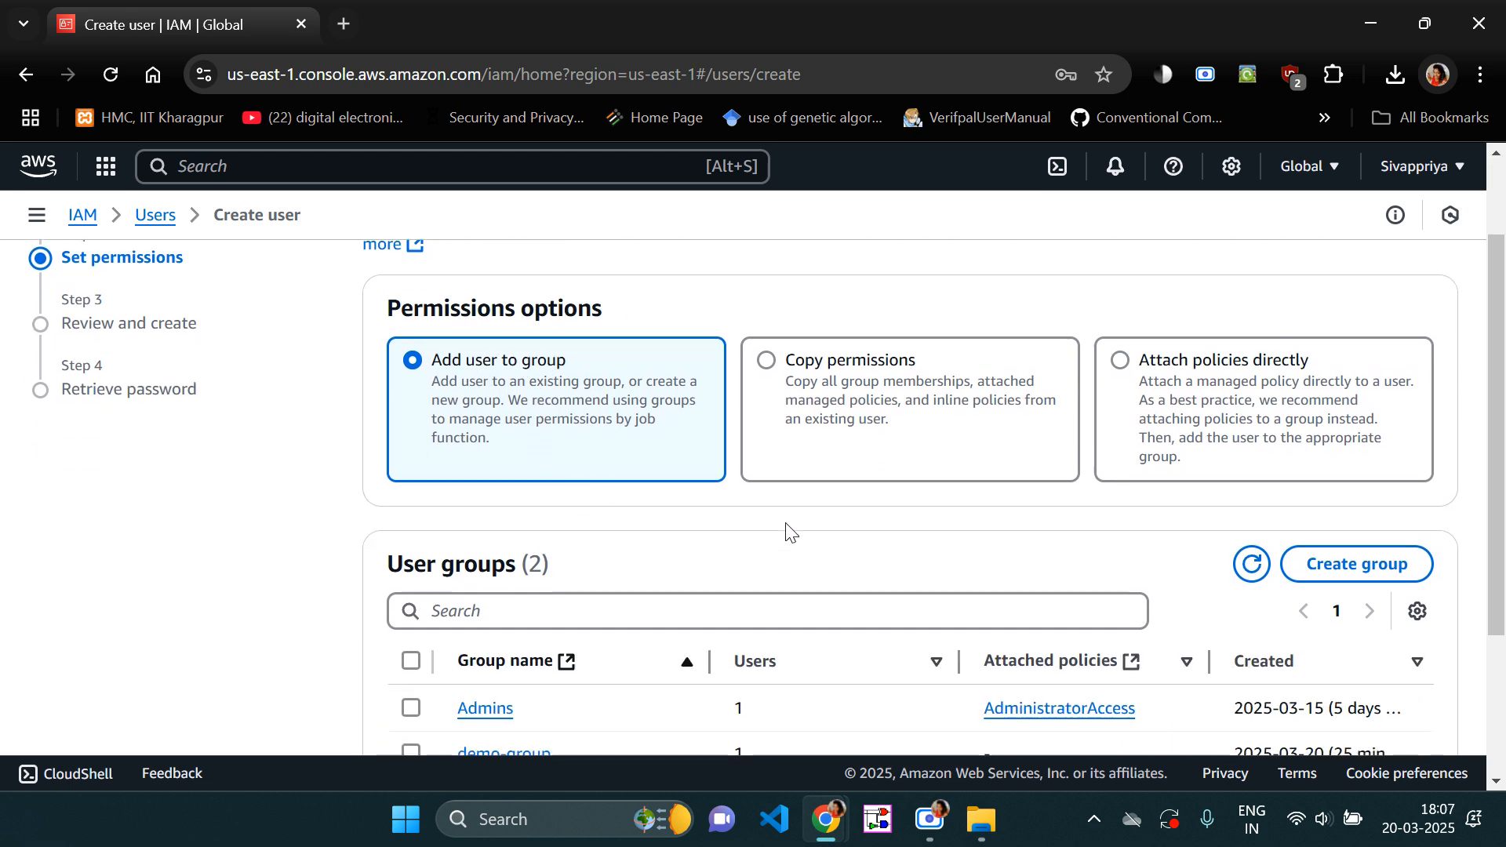
left_click(1338, 576)
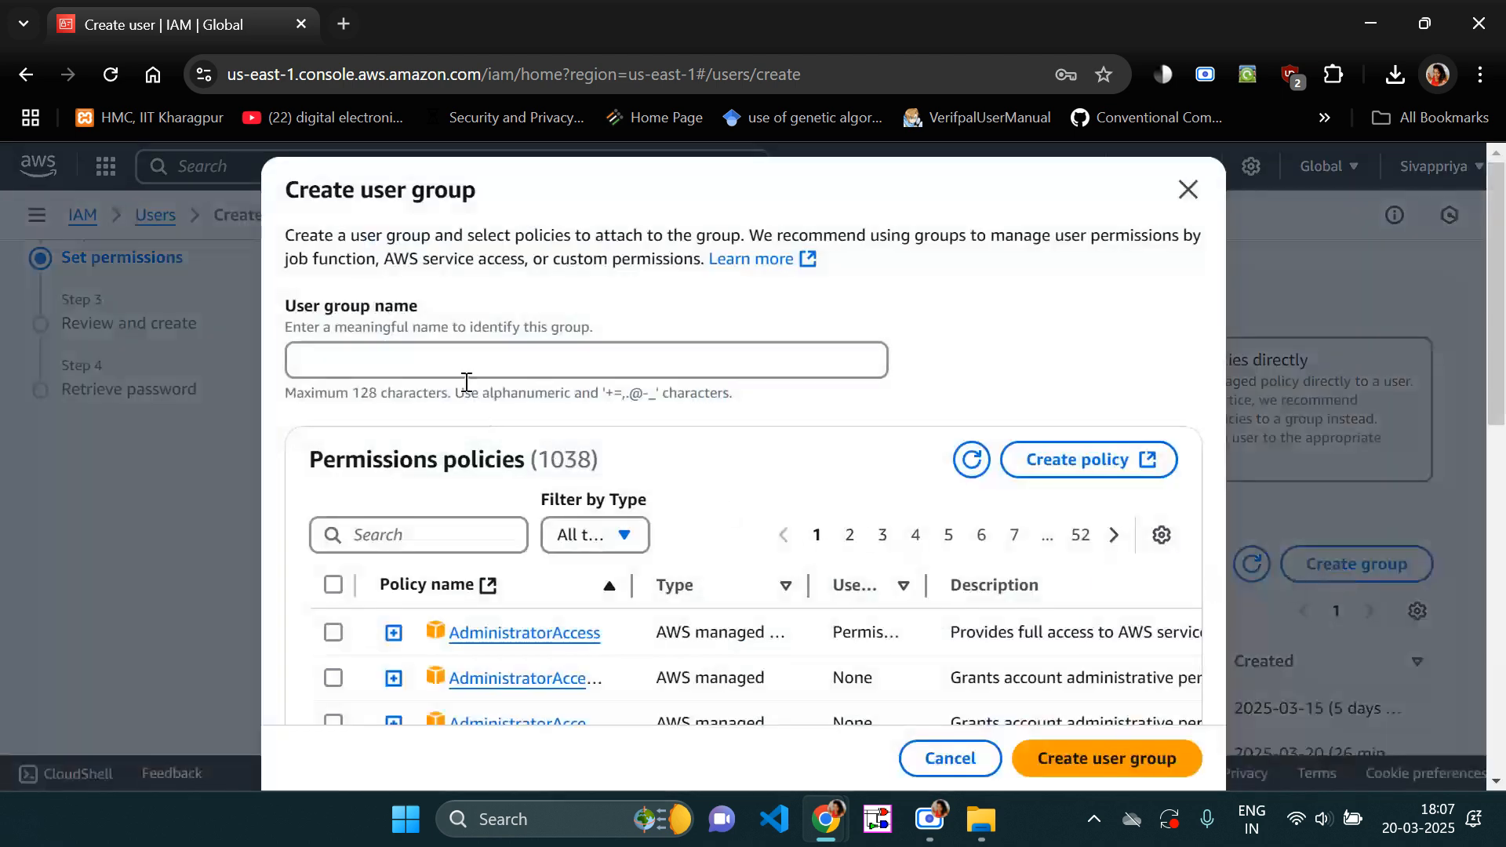
- Name the group 'security' and browse the 1038 available permissions policies
left_click(470, 366)
type("se")
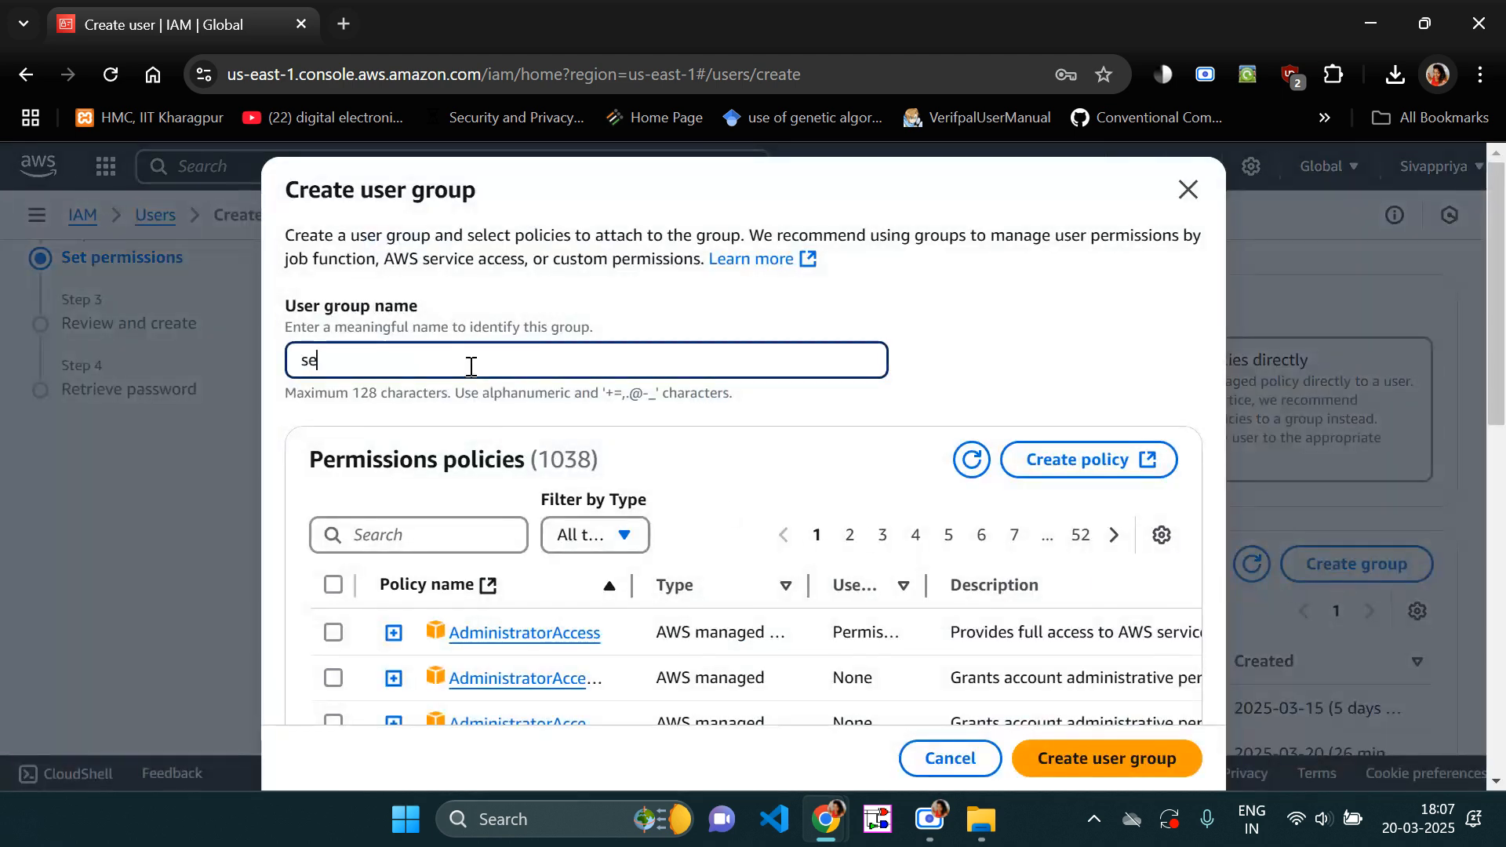
type("curity")
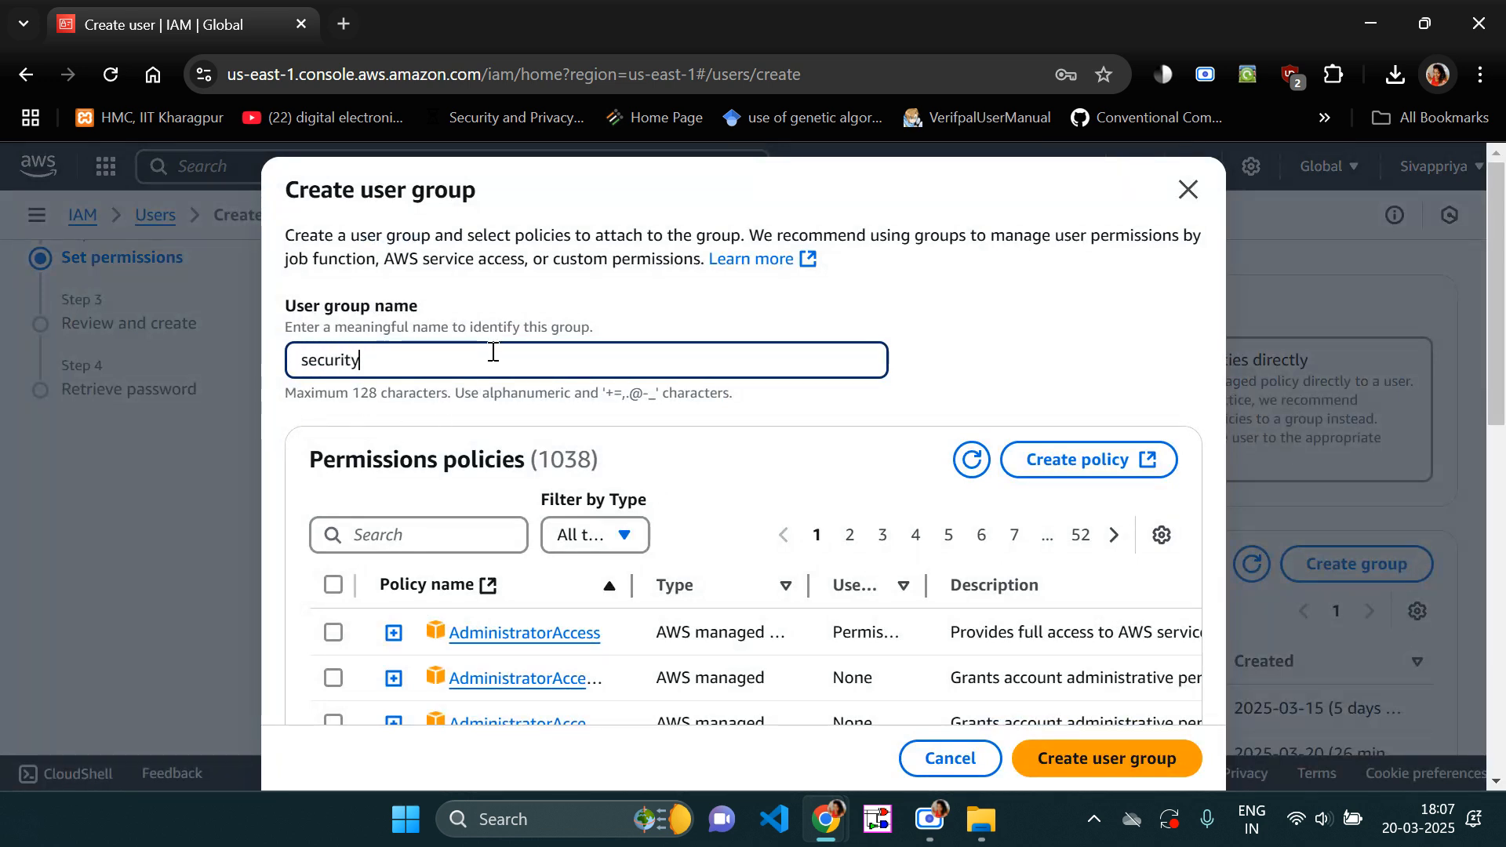
scroll(513, 514, "down", 1)
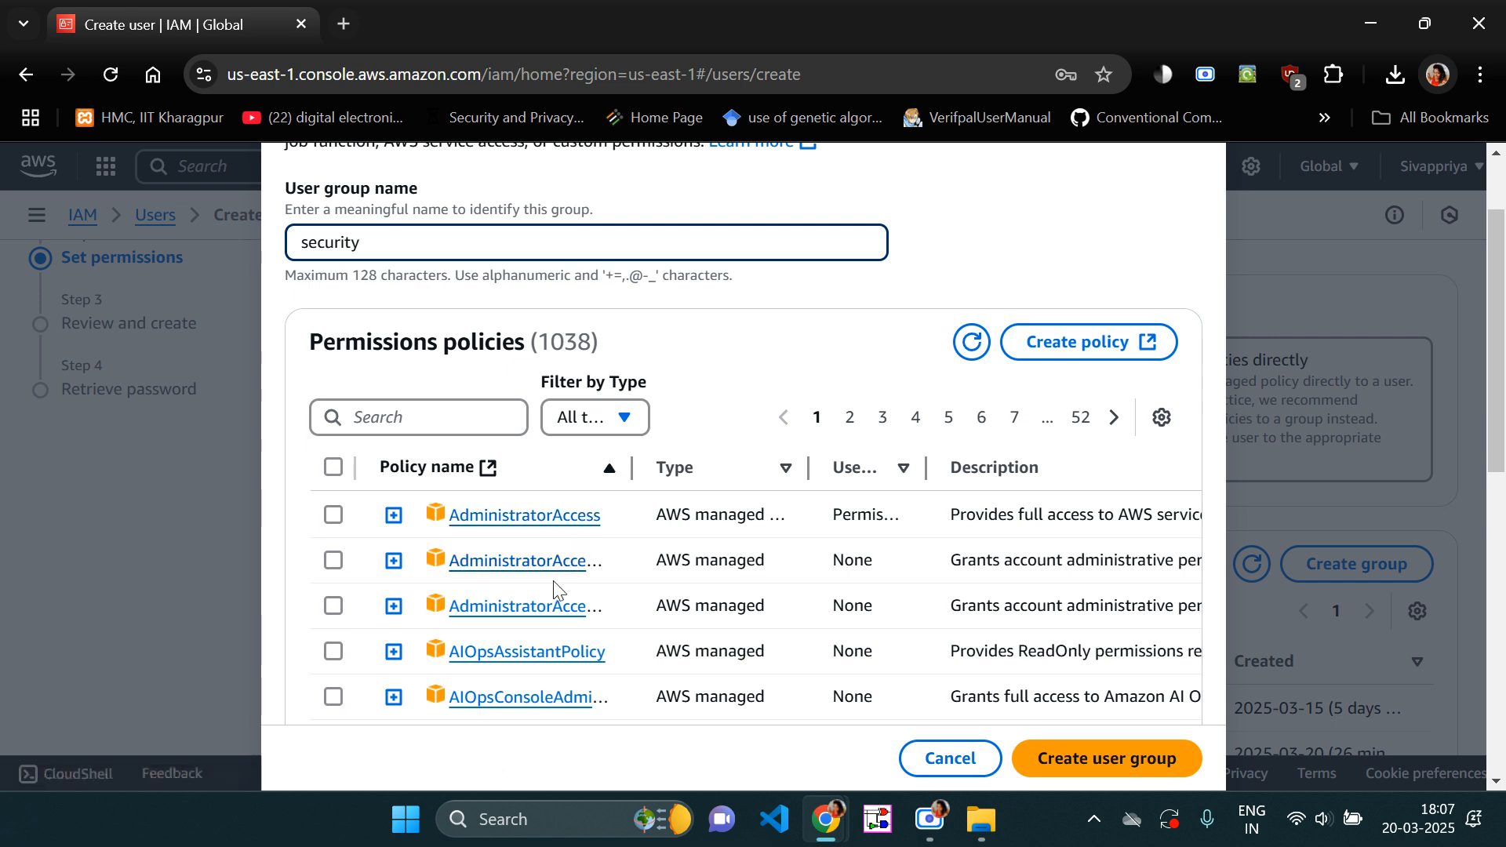
scroll(539, 557, "down", 2)
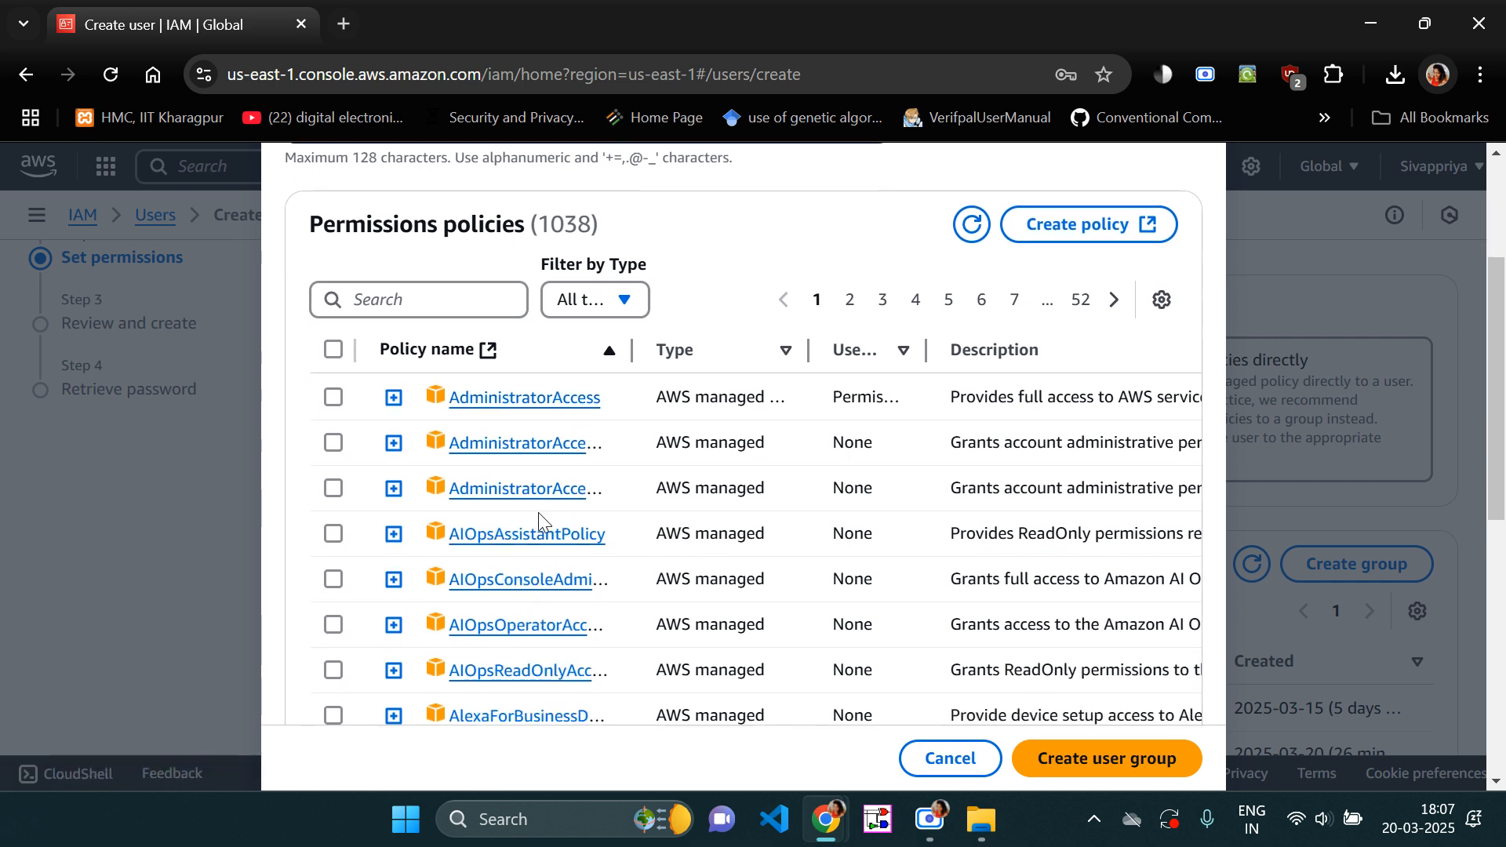
scroll(549, 557, "down", 4)
scroll(560, 627, "down", 2)
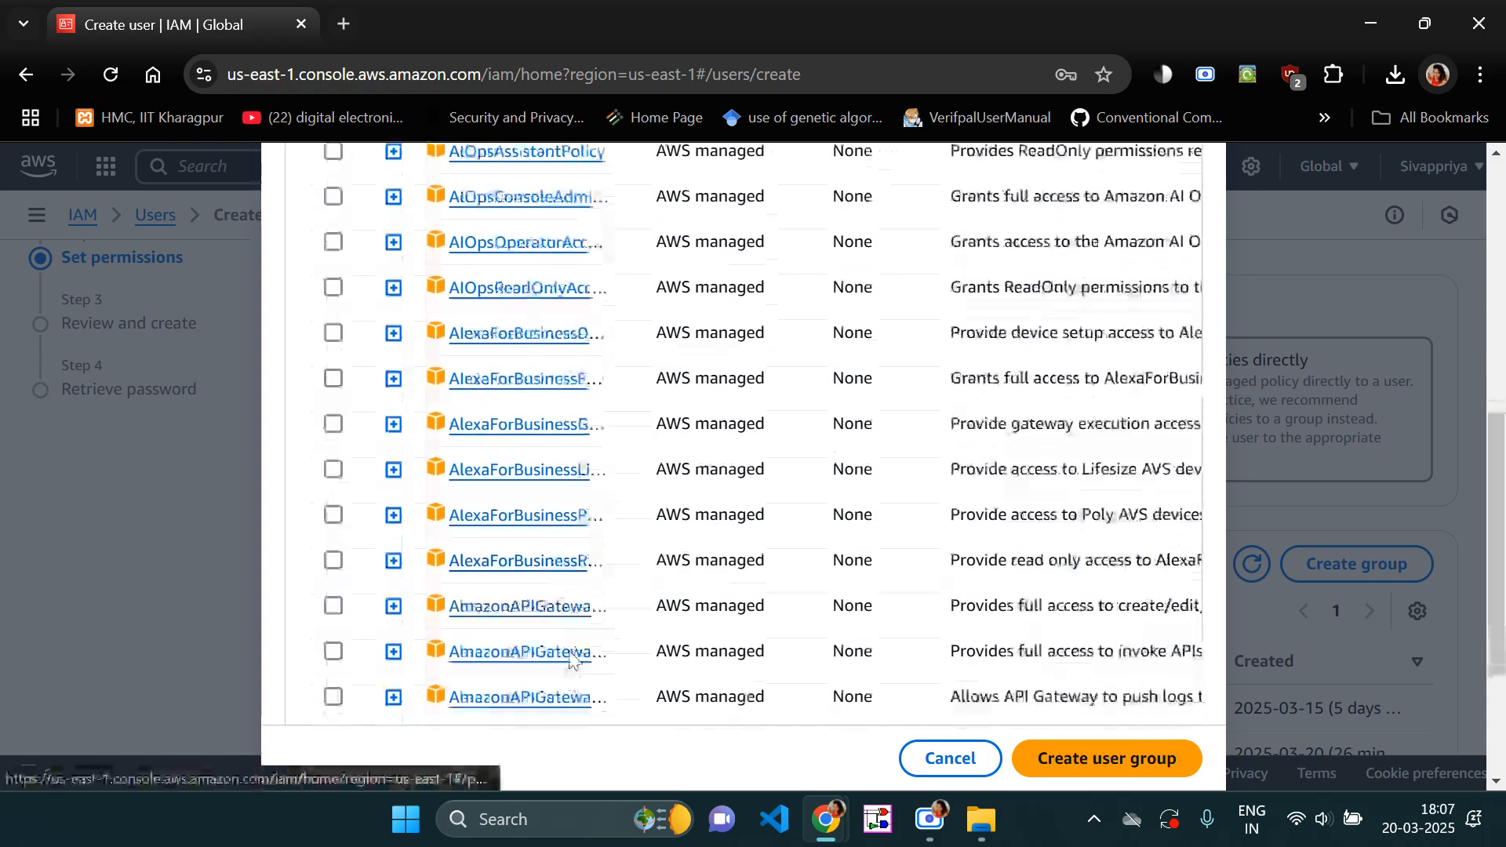
scroll(572, 651, "up", 10)
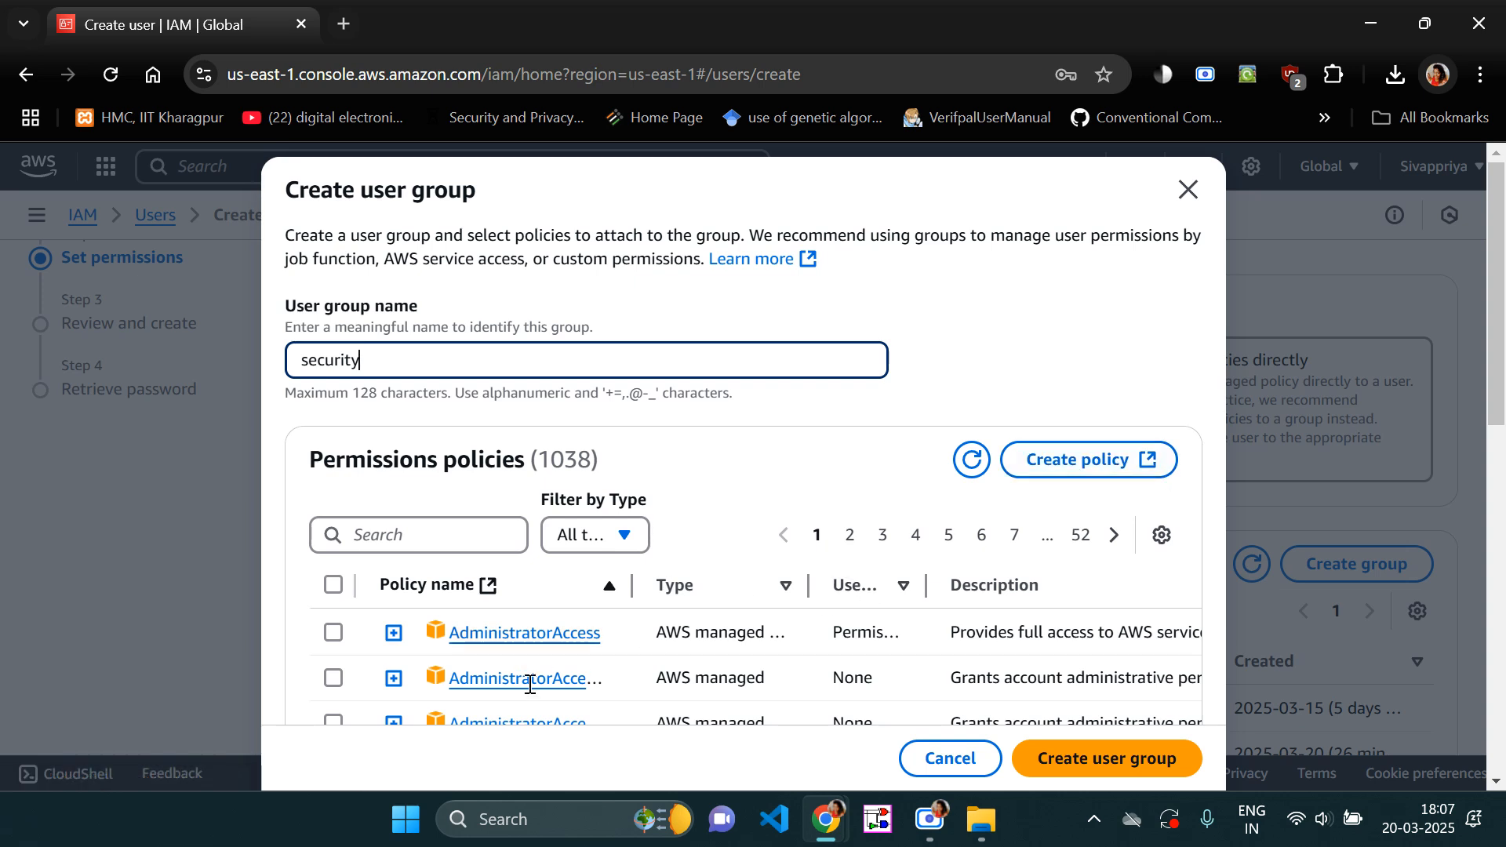
scroll(537, 588, "down", 2)
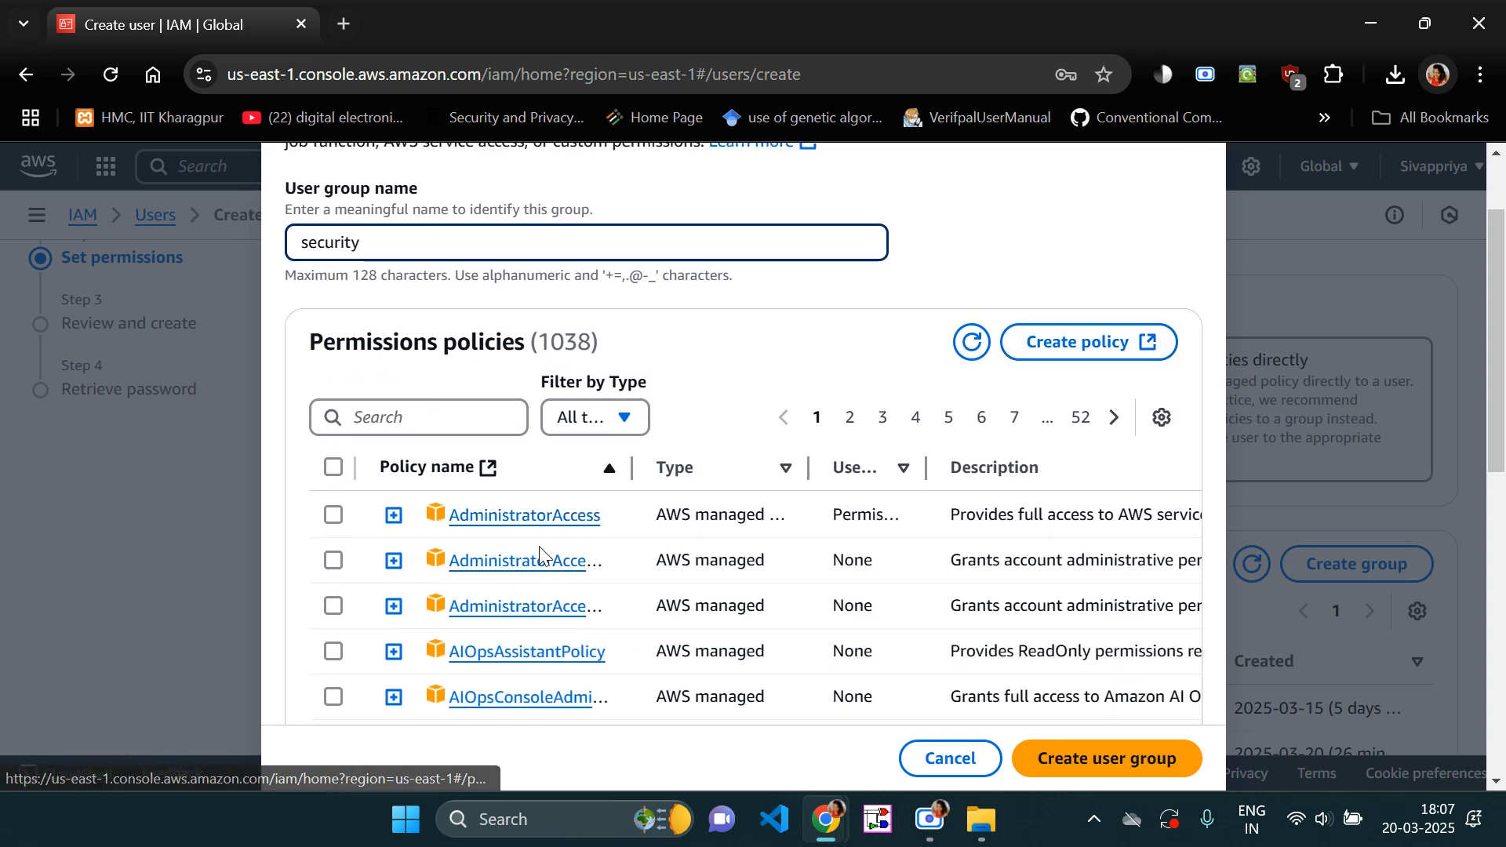
scroll(552, 541, "down", 2)
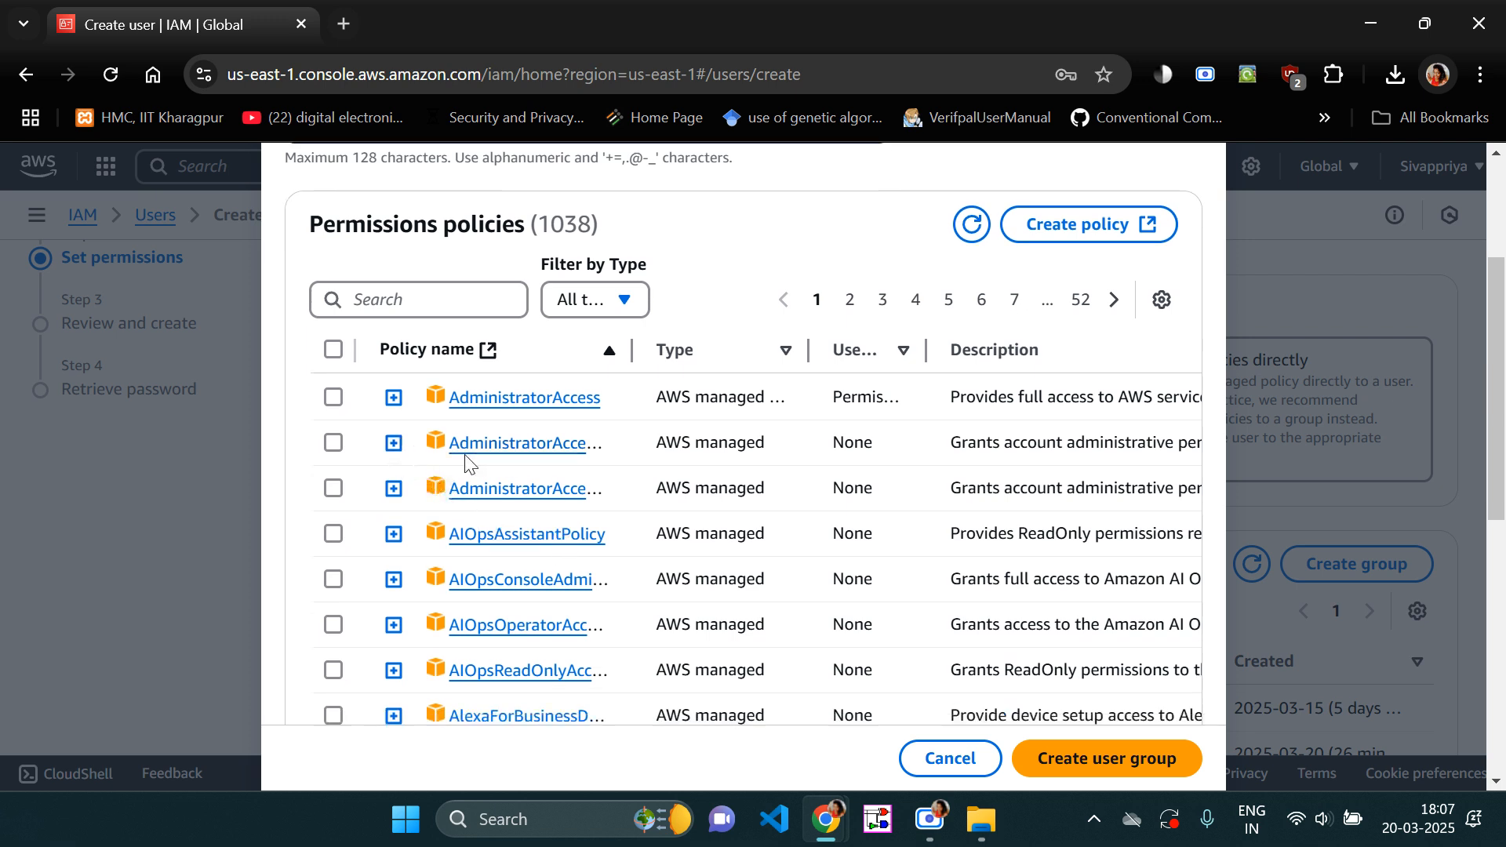
- Inspect the AdministratorAccess-Amplify policy JSON, noting its Allow effect and cloudformation actions
left_click(393, 444)
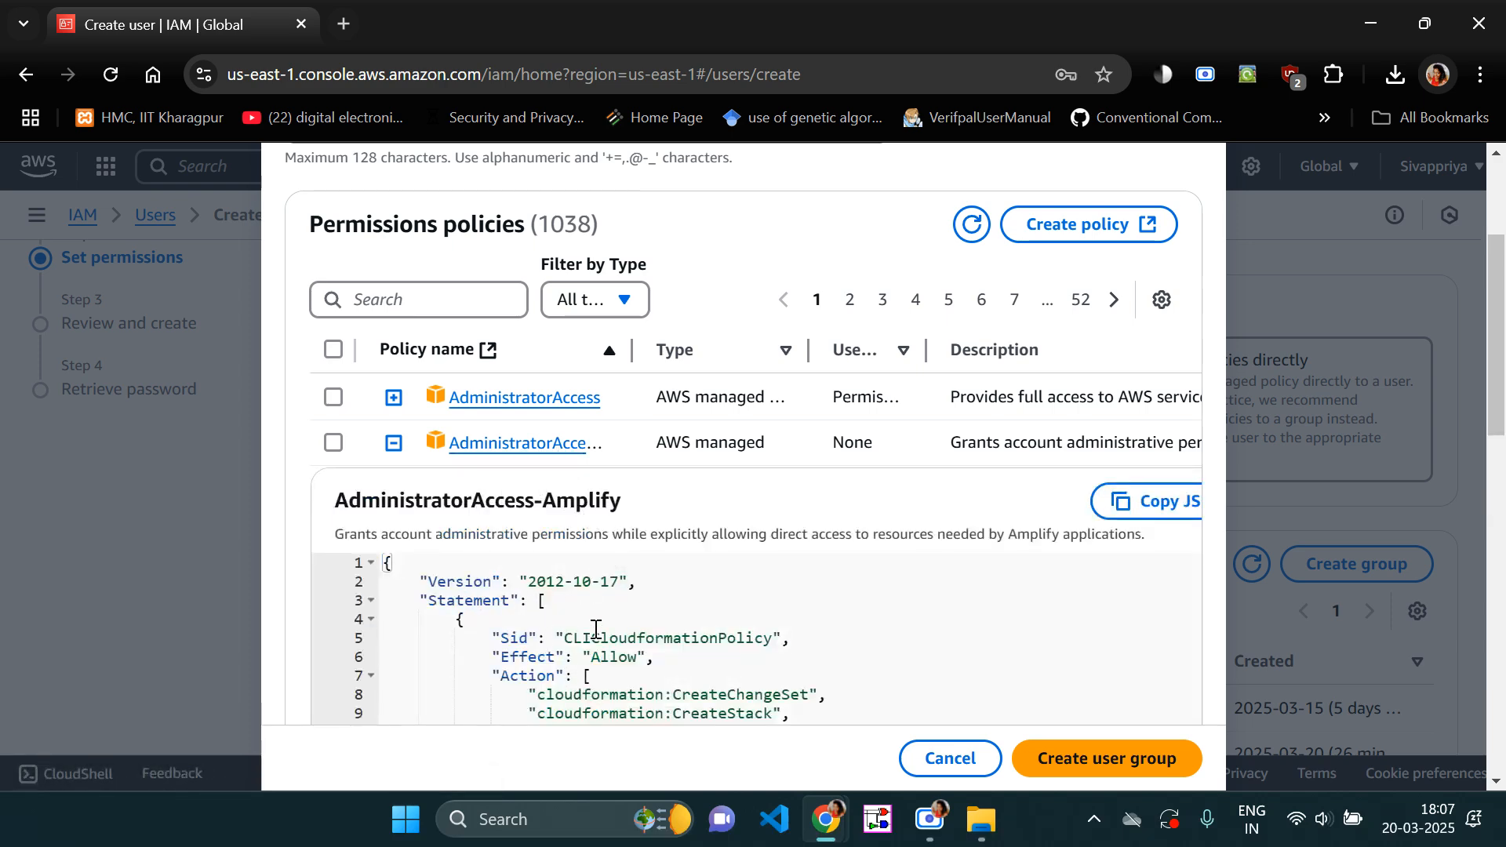
left_click_drag(467, 579, 604, 584)
left_click(457, 610)
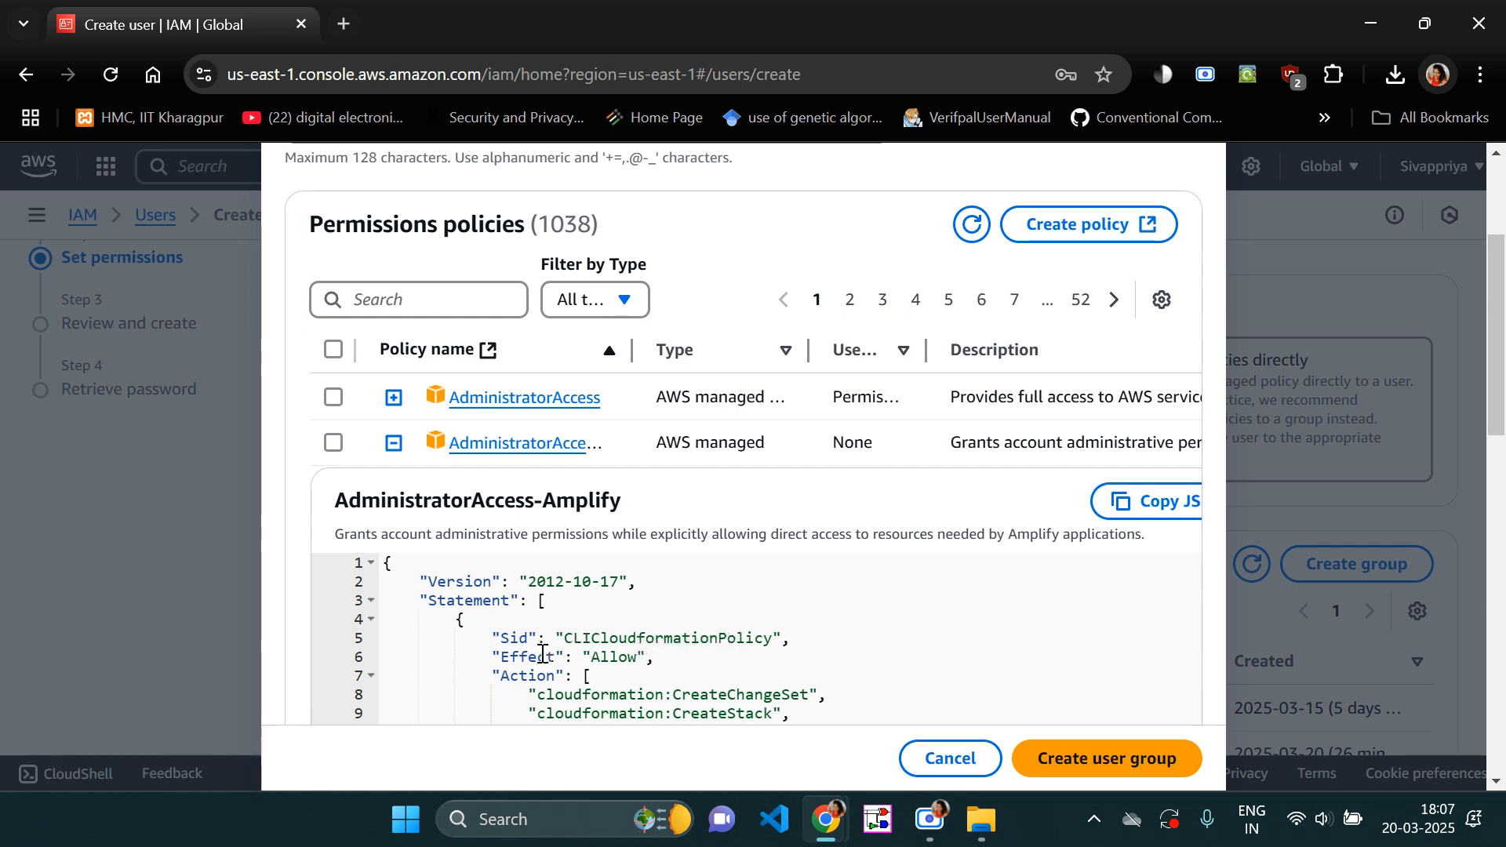
double_click(611, 659)
scroll(681, 682, "down", 1)
double_click(598, 637)
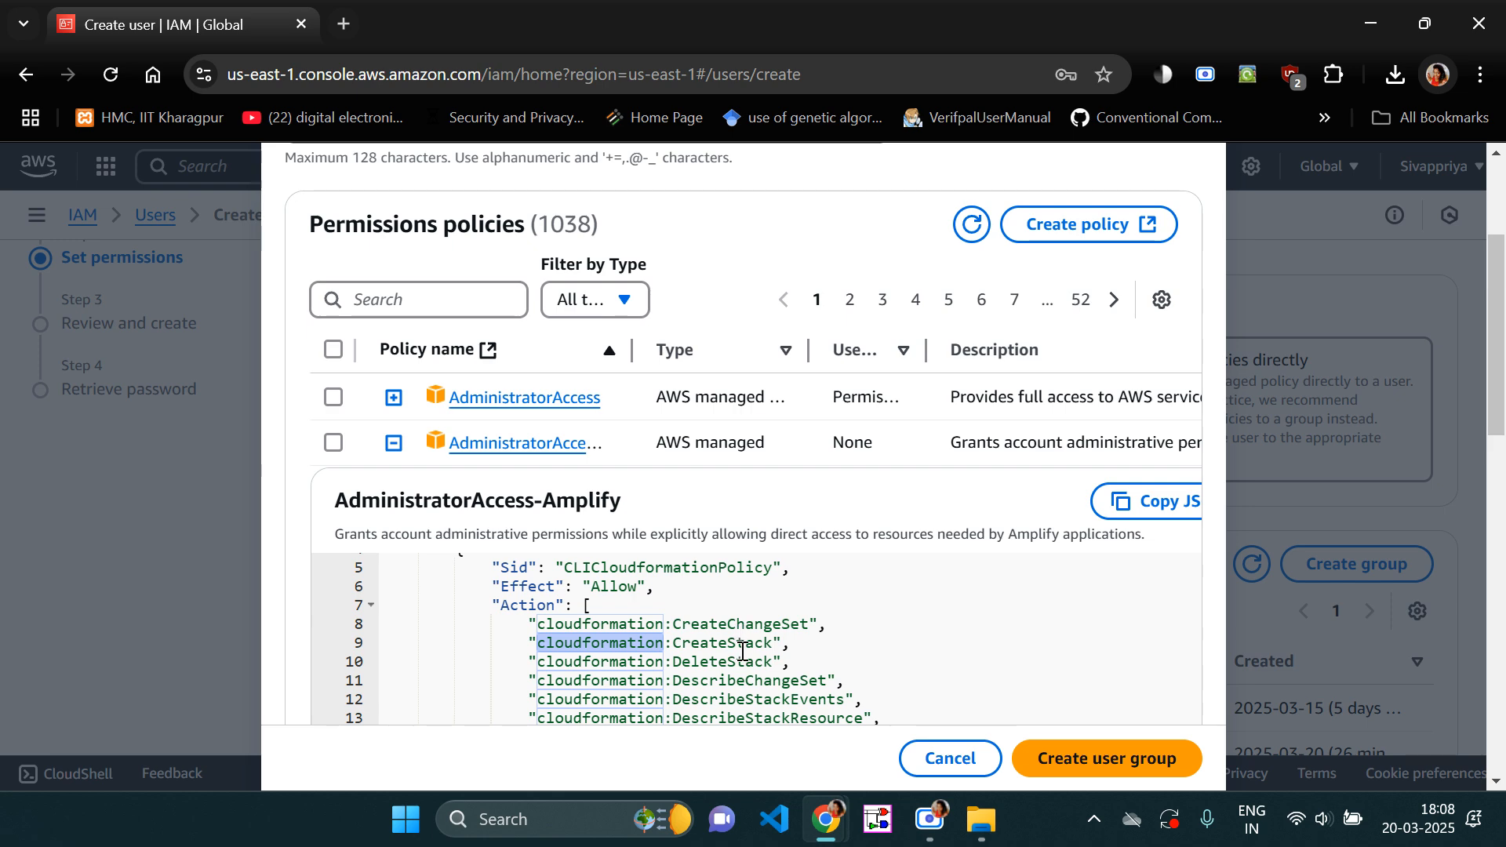
scroll(742, 651, "down", 1)
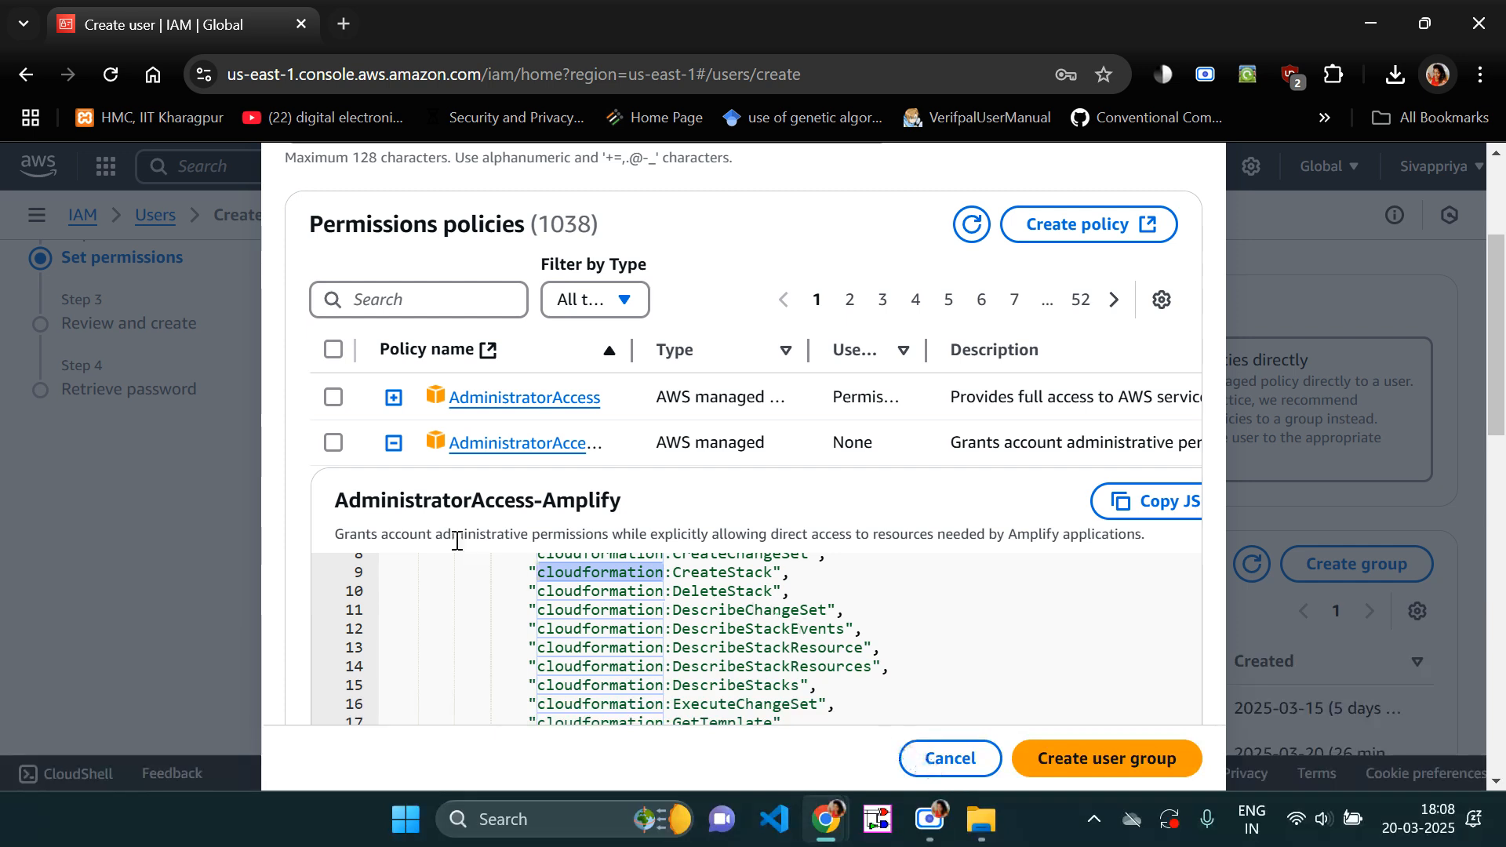
scroll(664, 610, "up", 3)
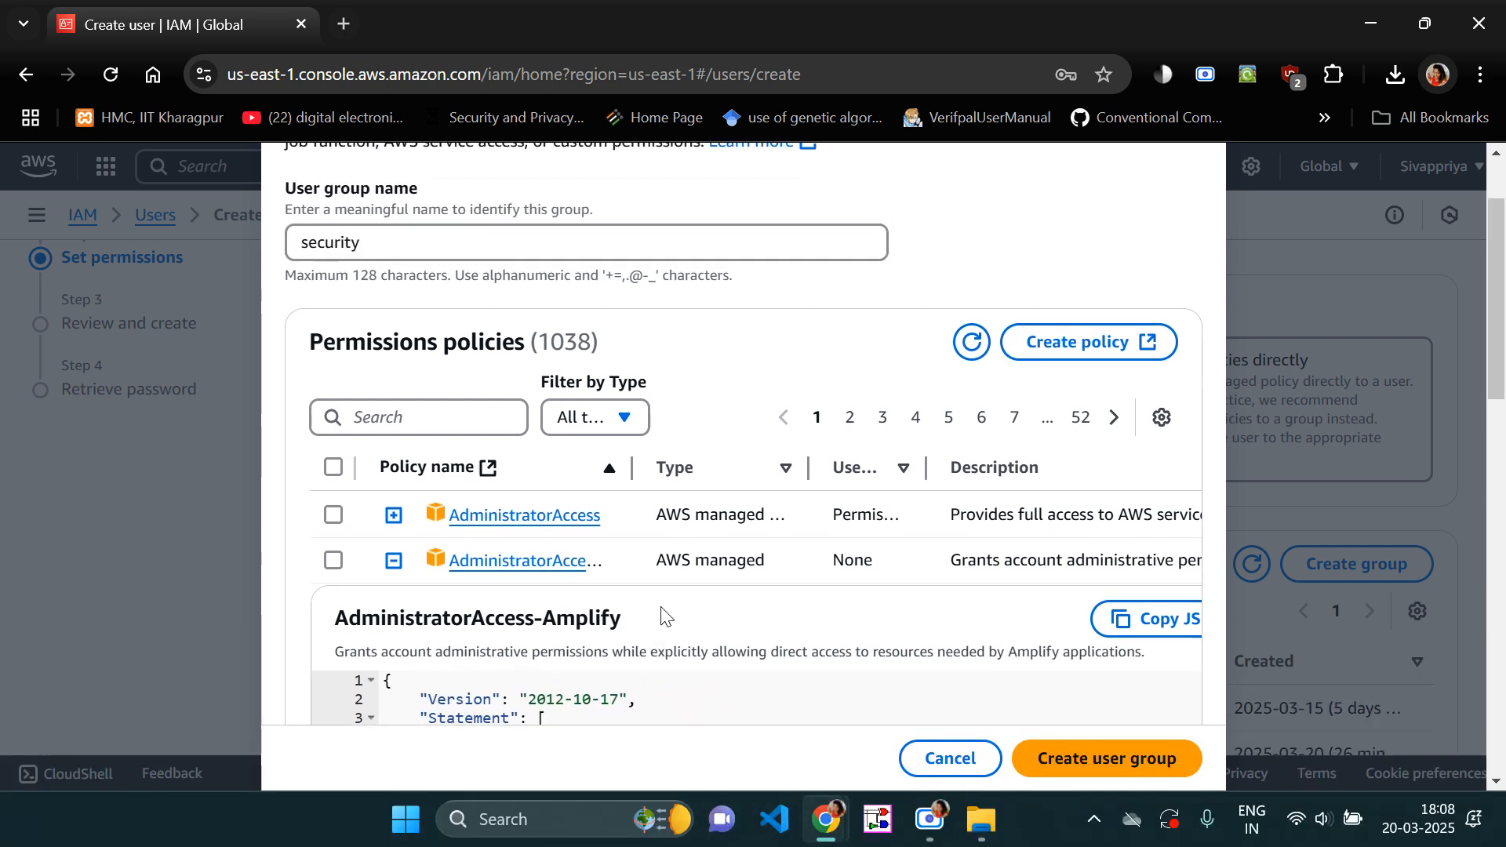
scroll(603, 690, "down", 2)
scroll(600, 686, "down", 1)
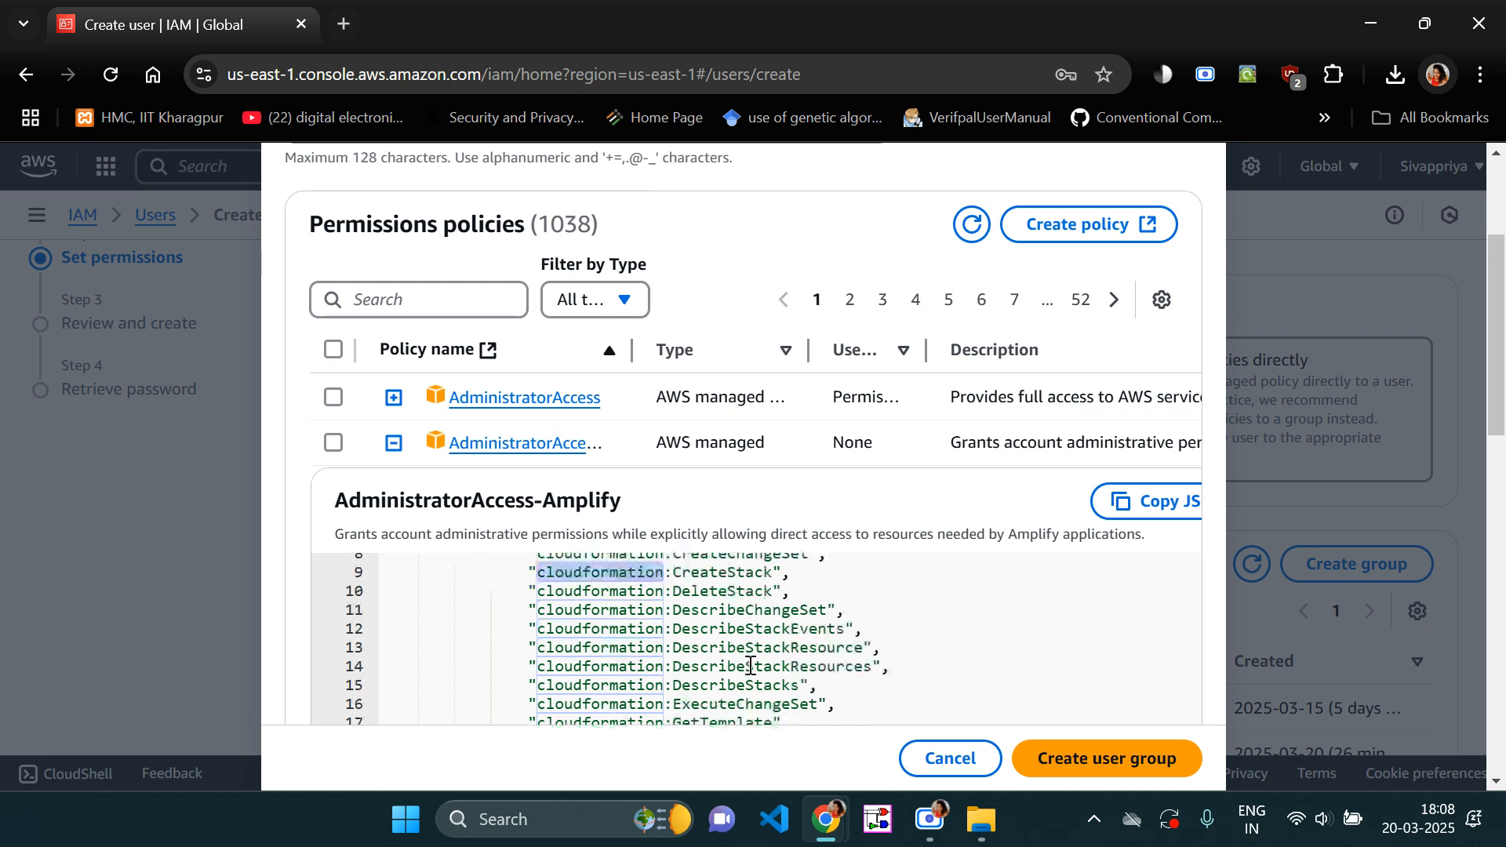
- Review AdministratorAccess's all-actions, all-resources JSON and tick it for the group
left_click(393, 398)
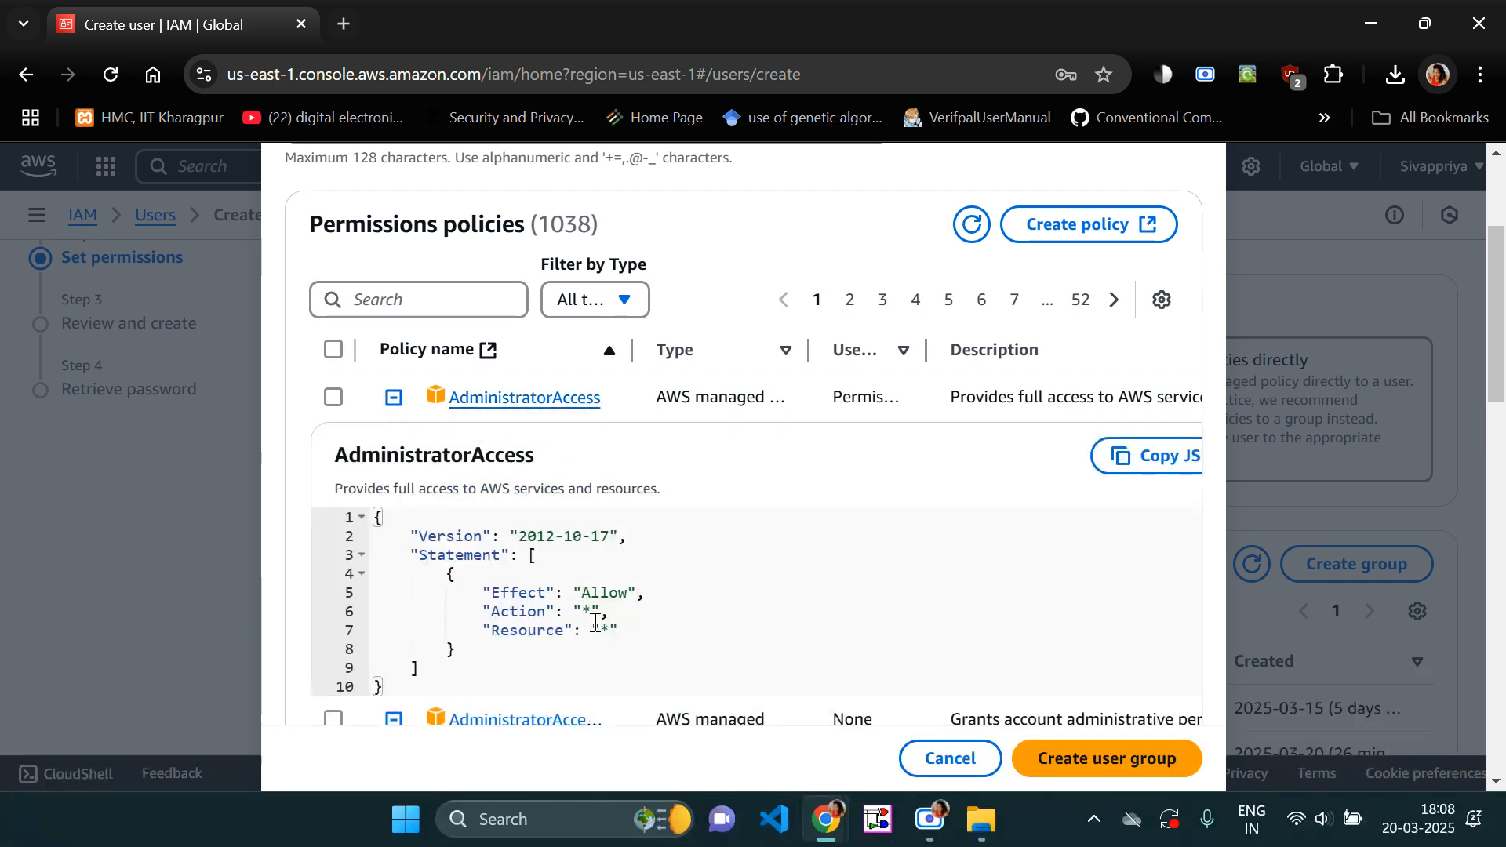
left_click_drag(609, 613, 508, 610)
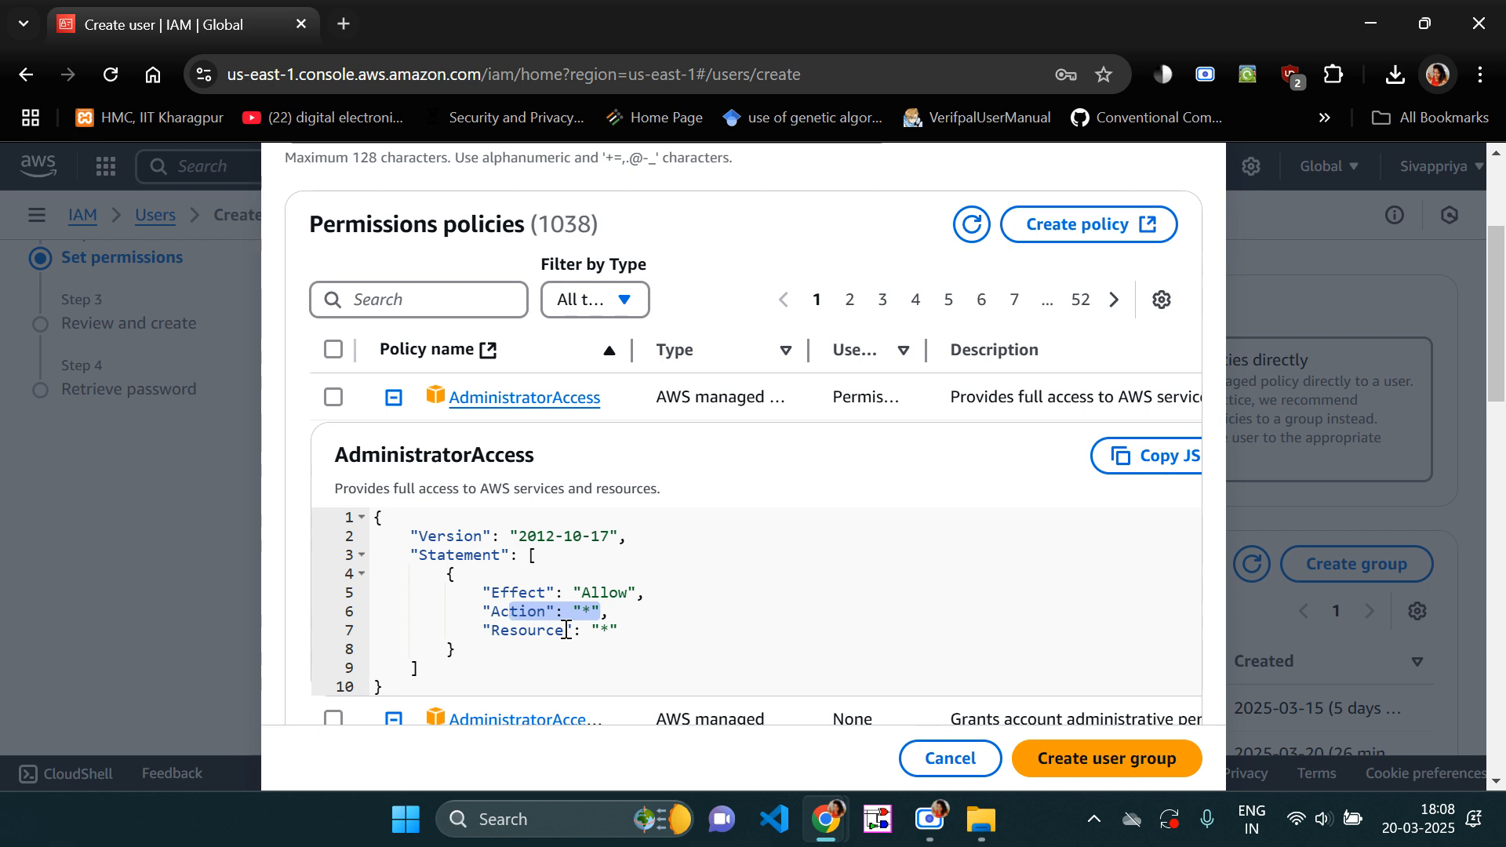
left_click_drag(621, 630, 521, 630)
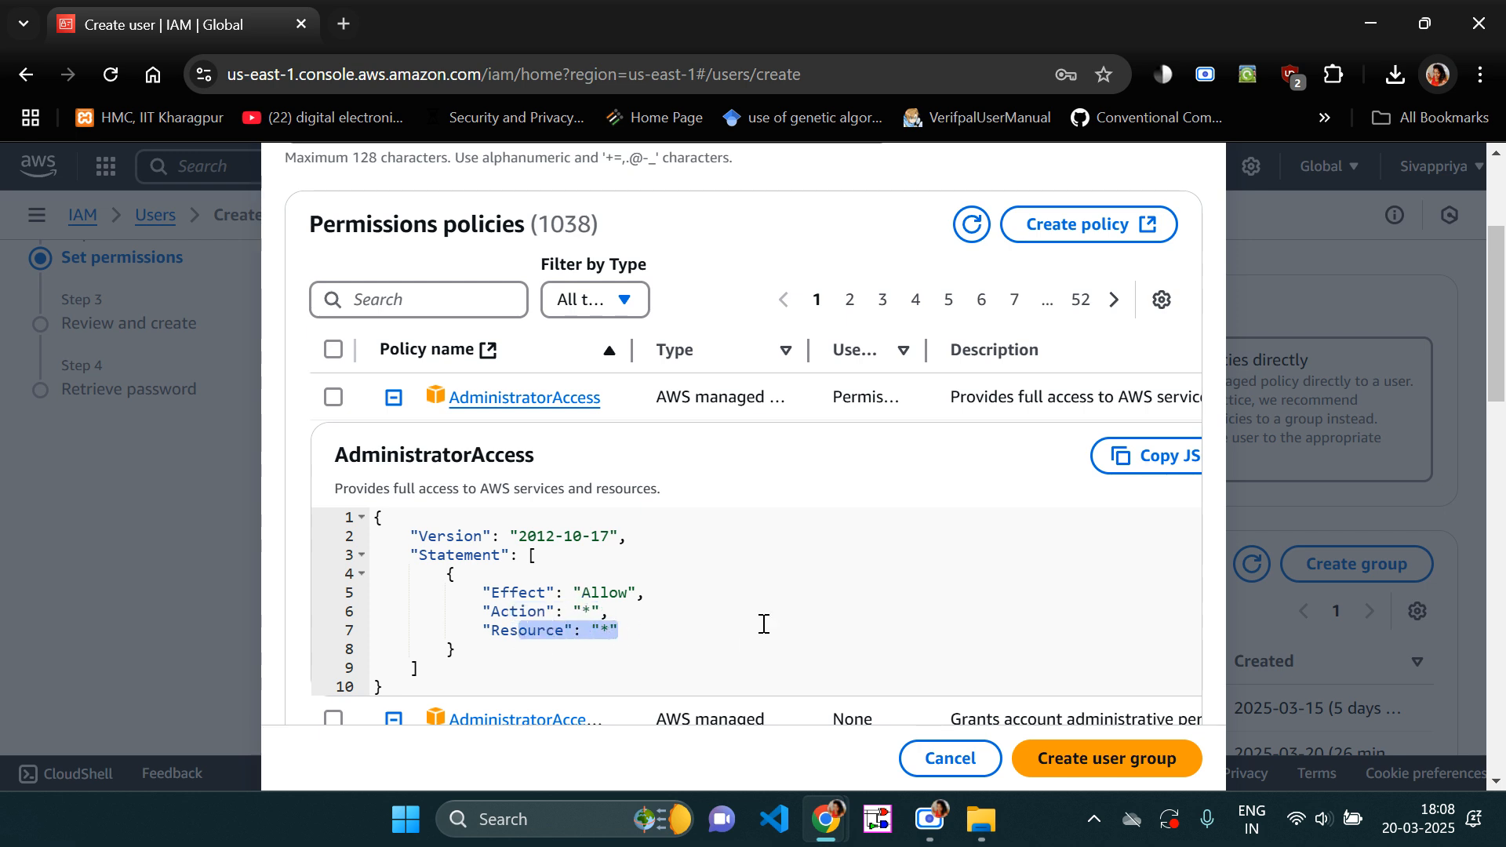
left_click(332, 399)
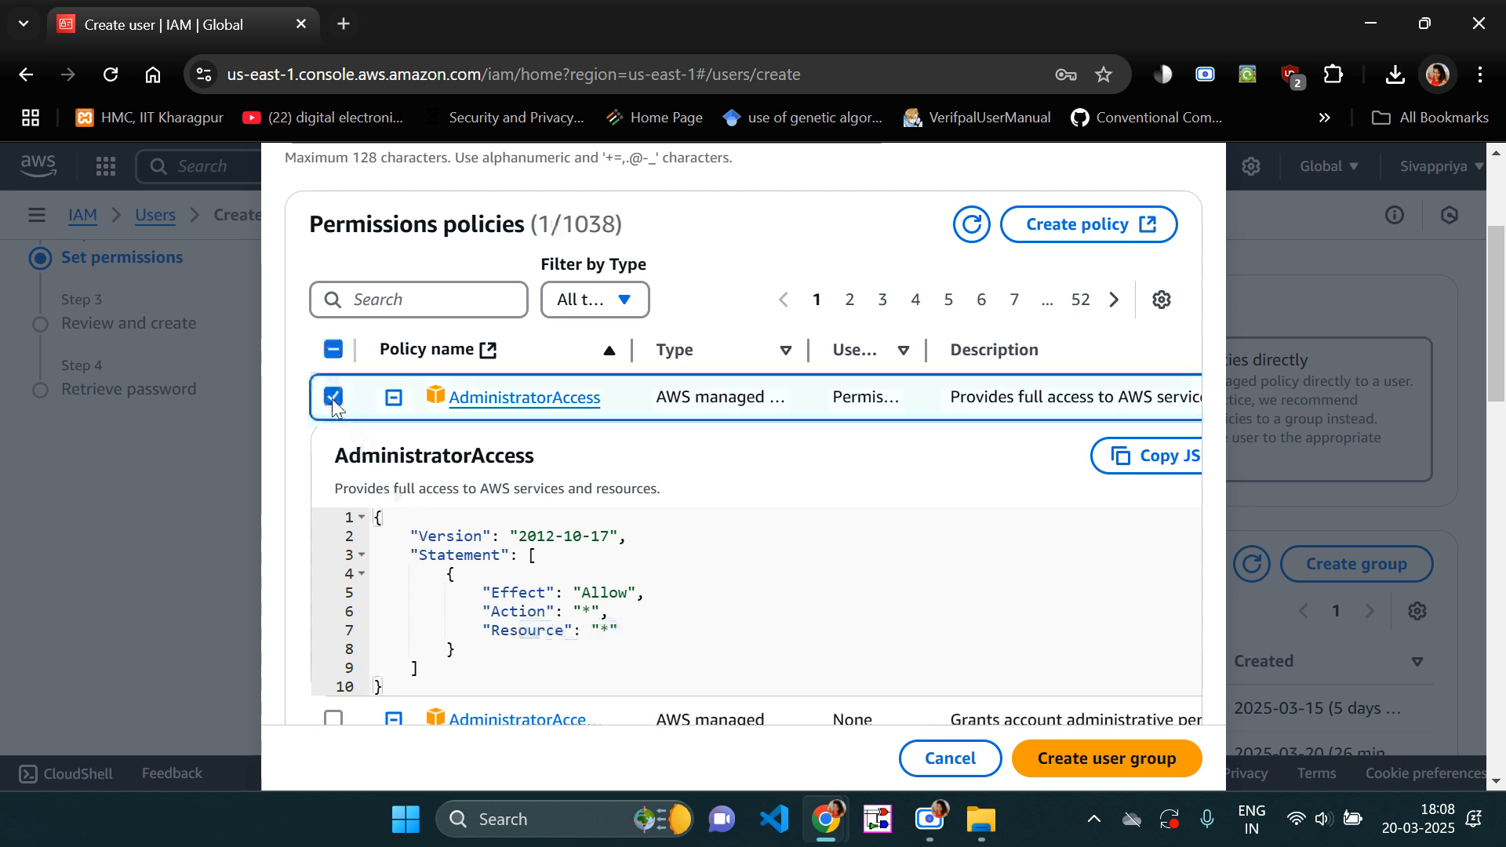
- Create the security group, add the new user to it, and go to review
left_click(1110, 759)
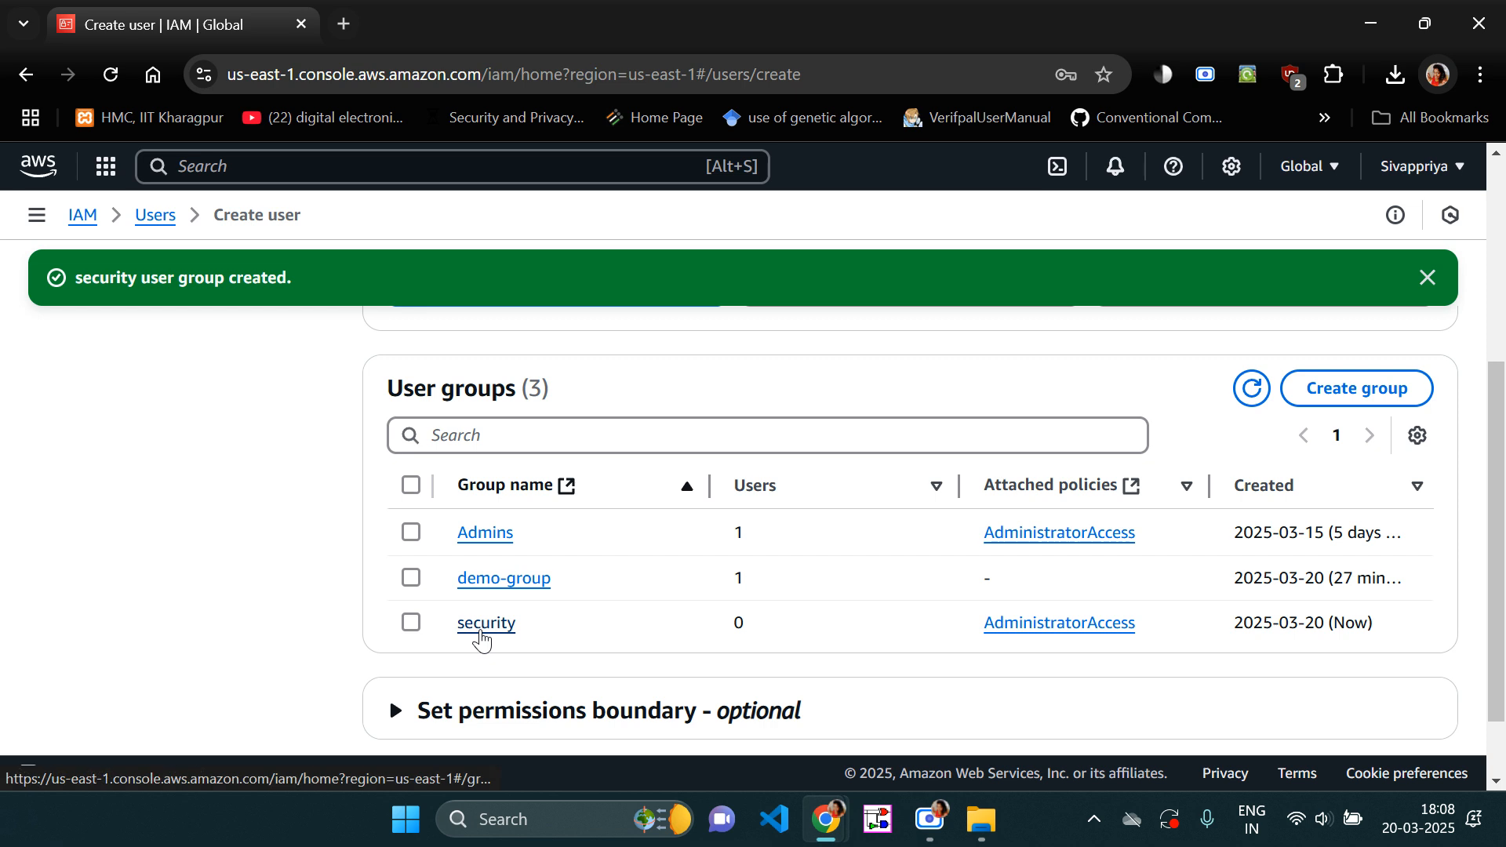
left_click(411, 625)
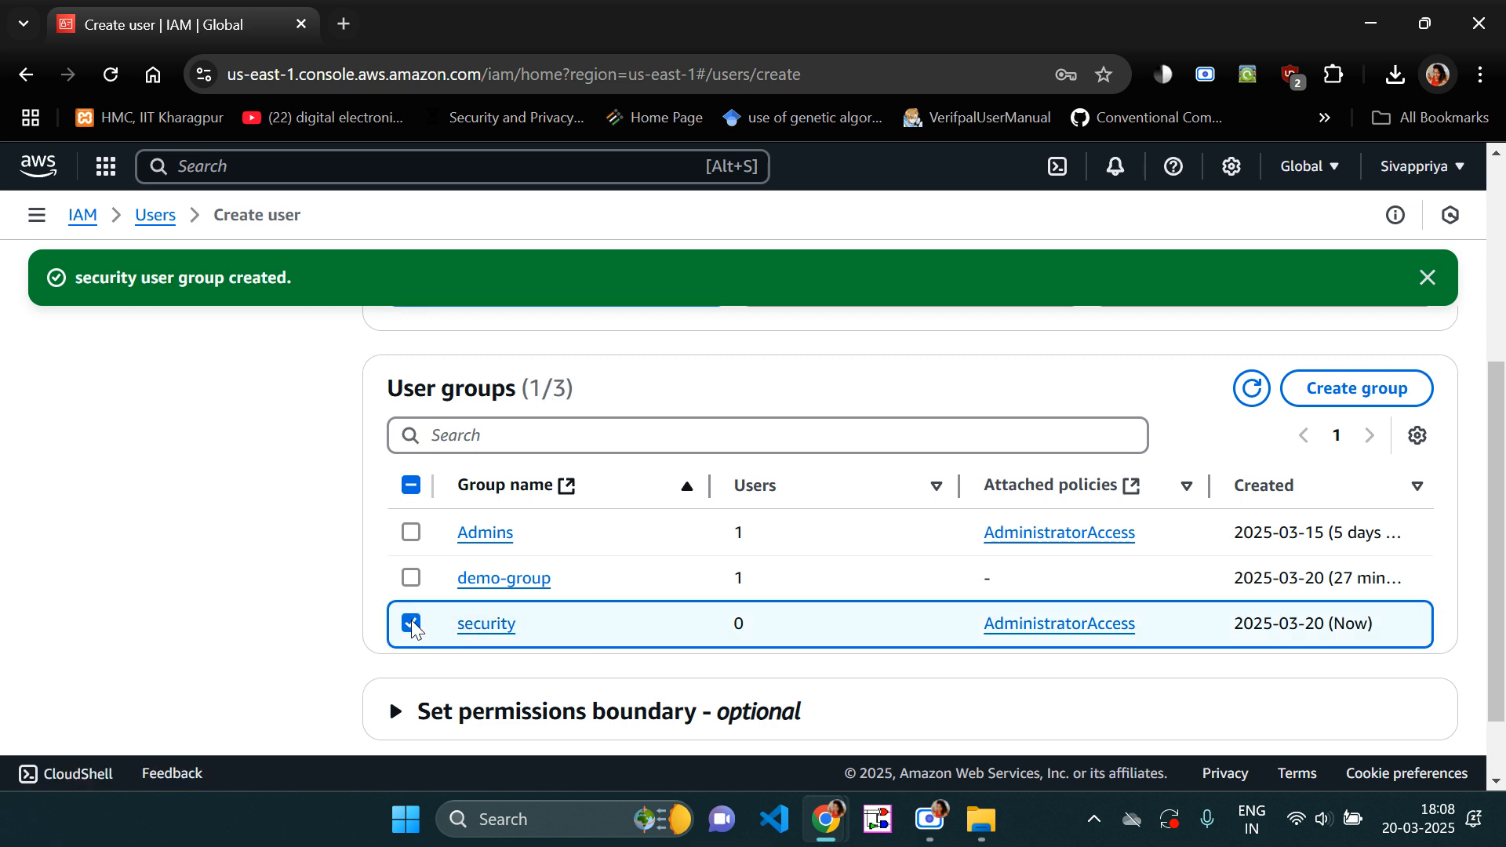
scroll(718, 666, "down", 1)
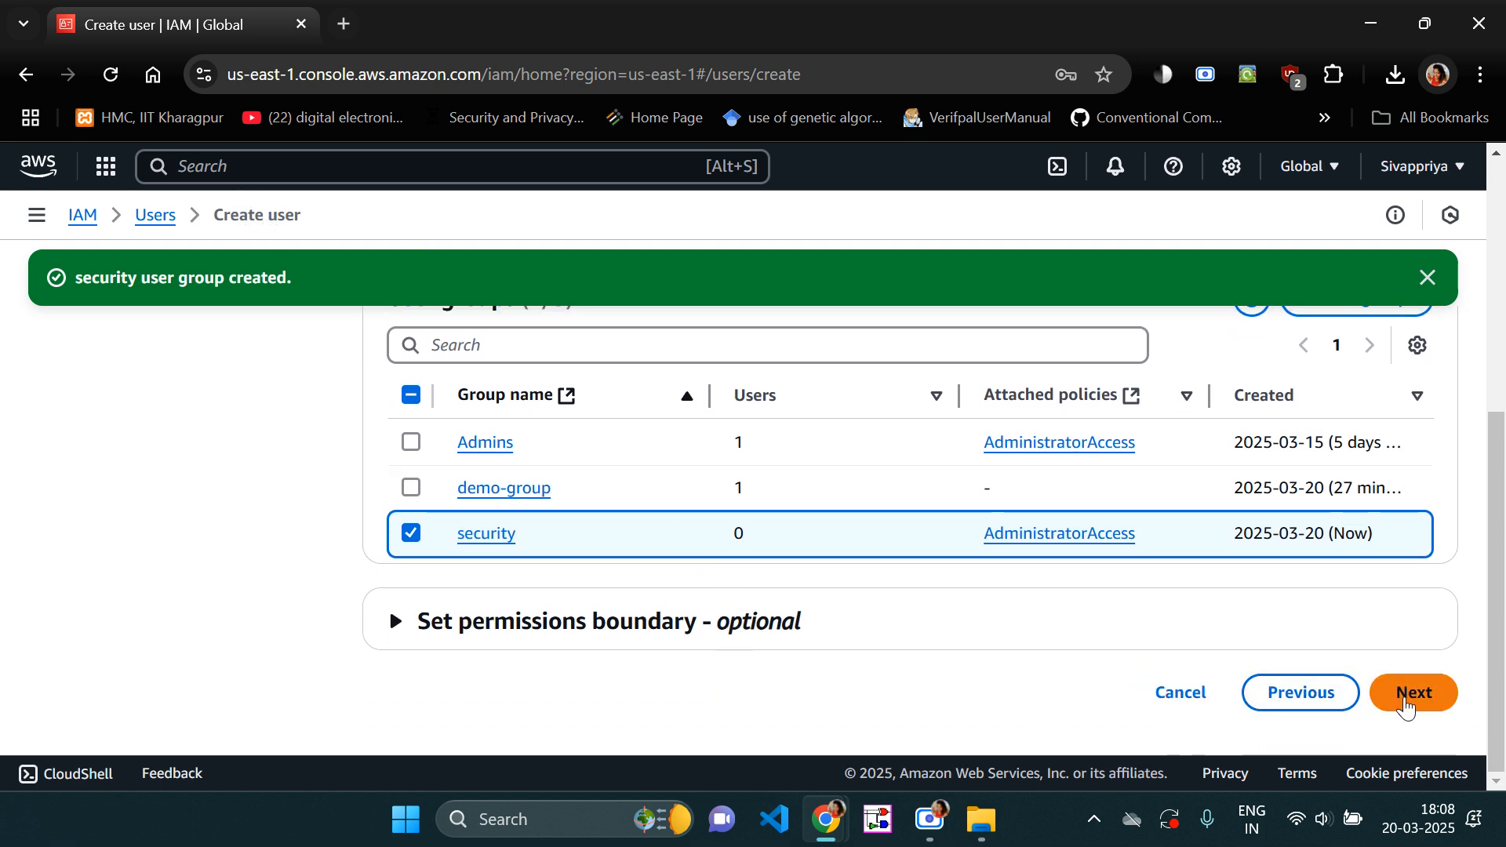
left_click(1405, 706)
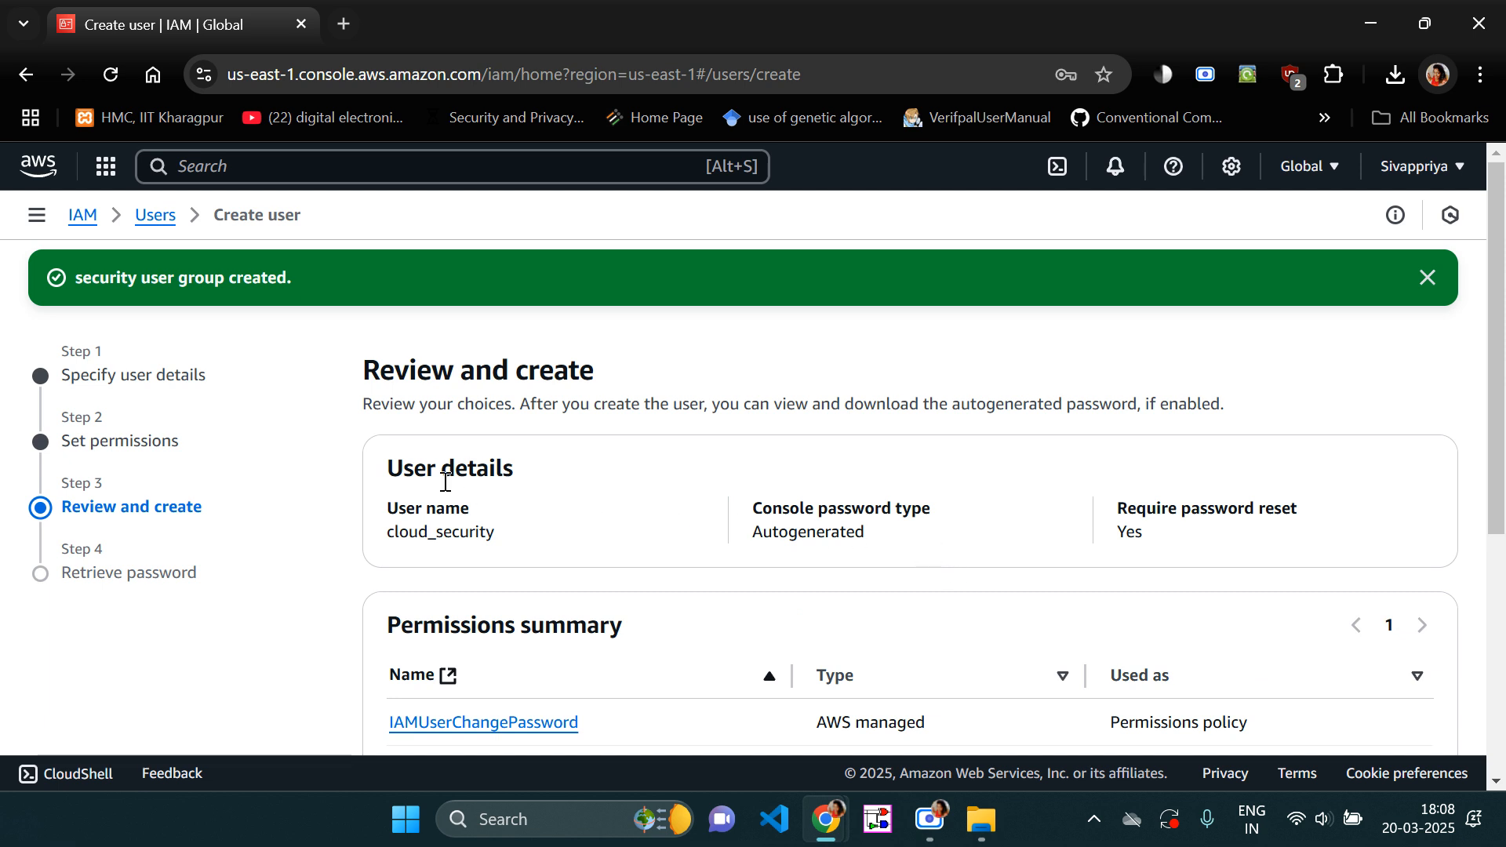
left_click_drag(384, 533, 501, 544)
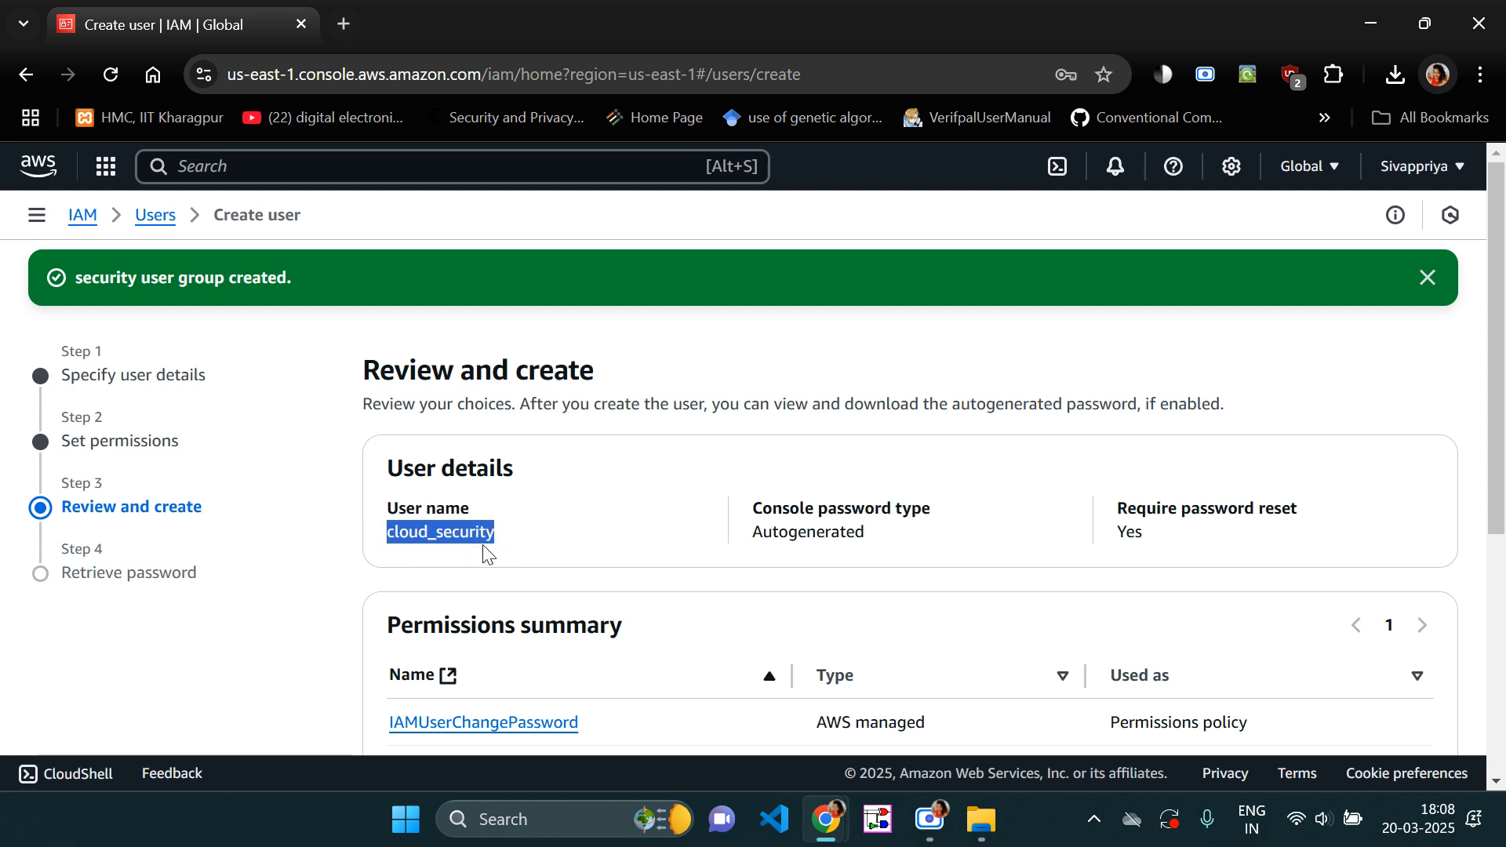
scroll(483, 552, "down", 1)
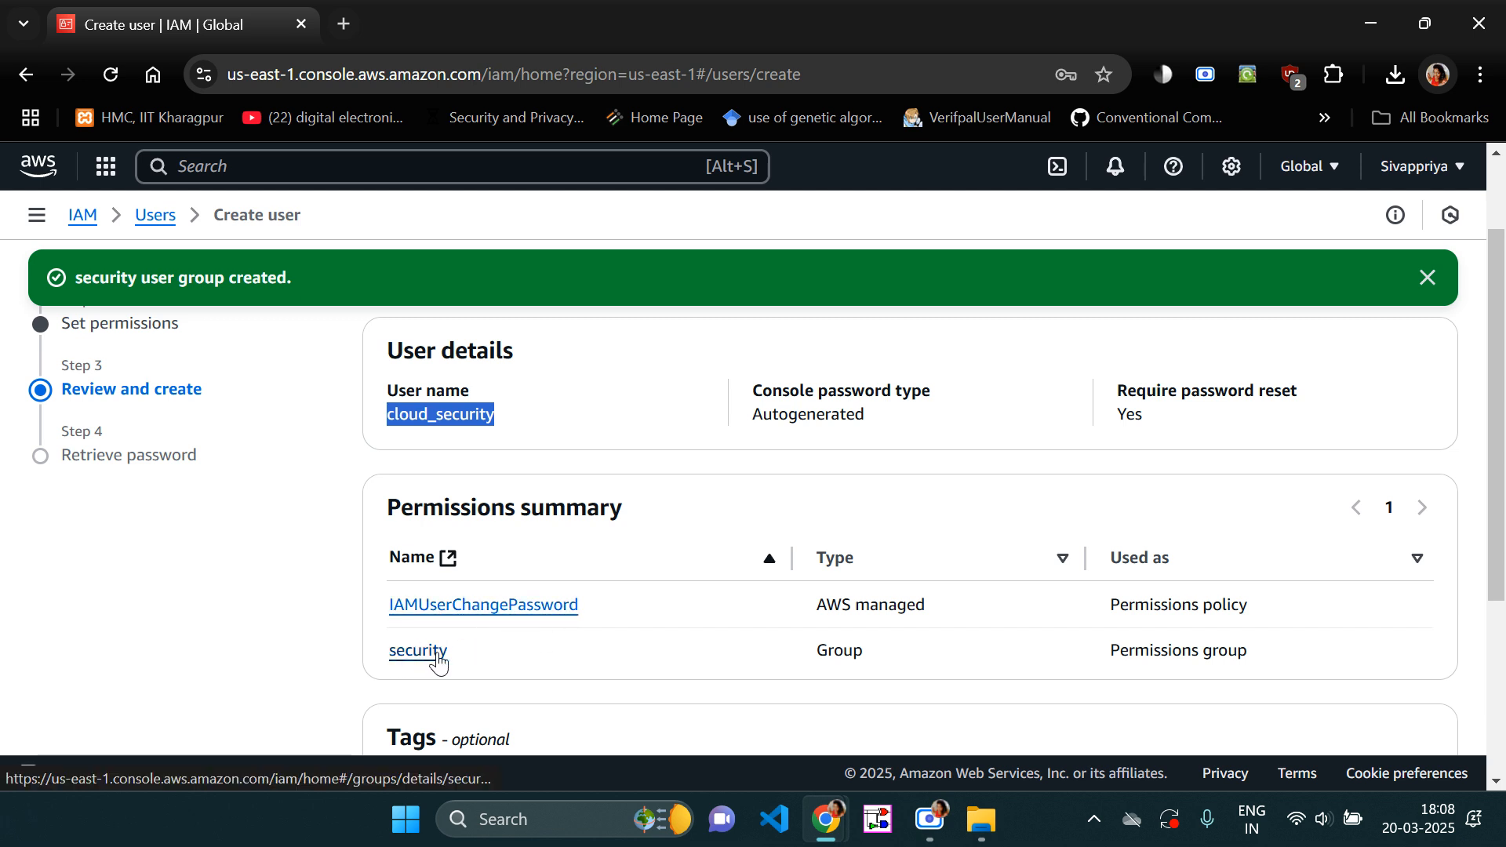
scroll(448, 663, "down", 3)
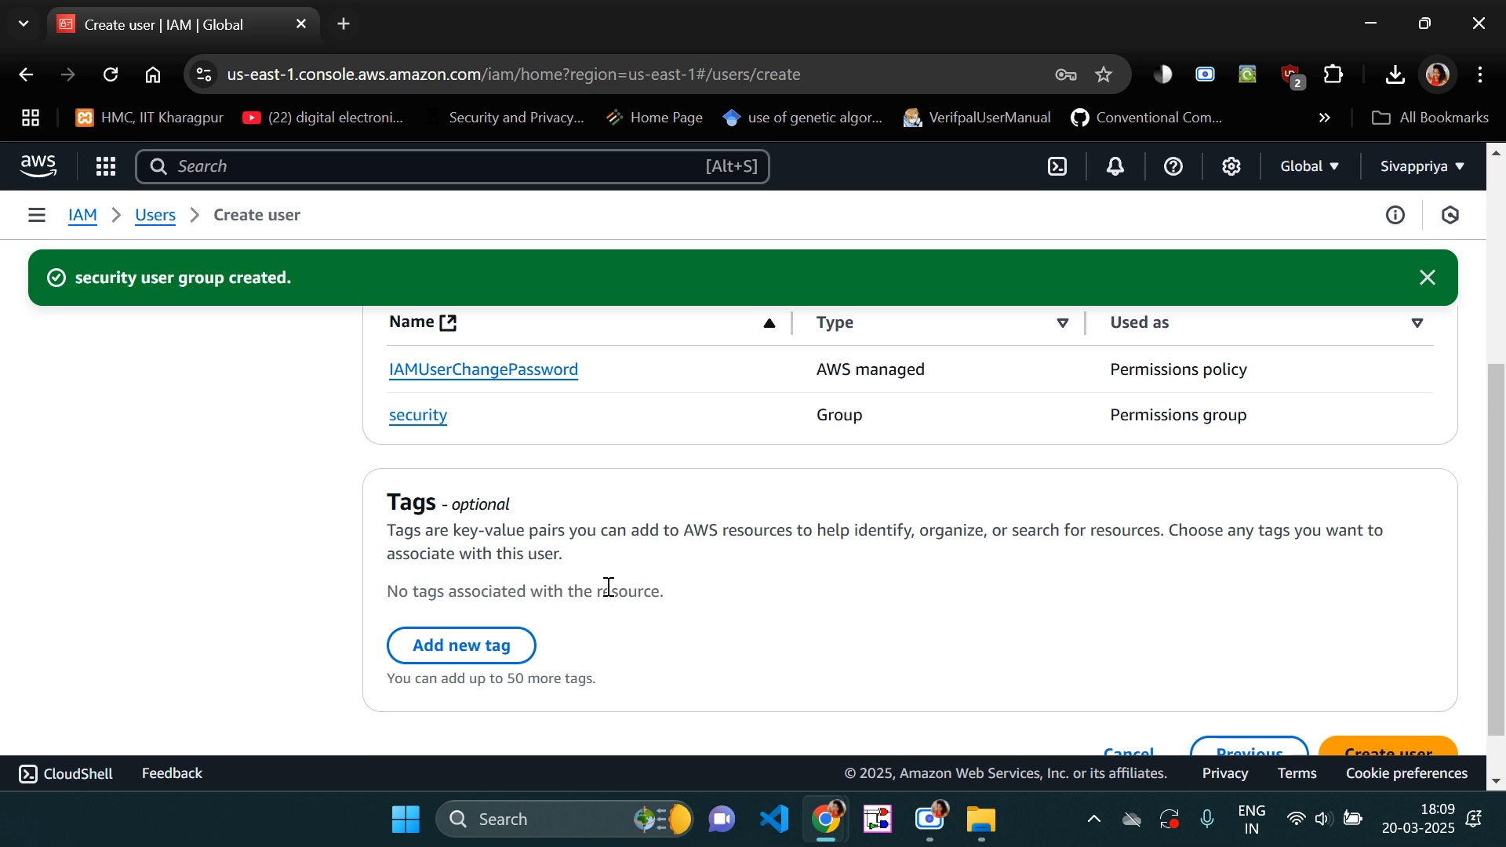
- Tag the new user with key cloud_security and value 'demo user'
left_click(510, 645)
type("cloud_seuci")
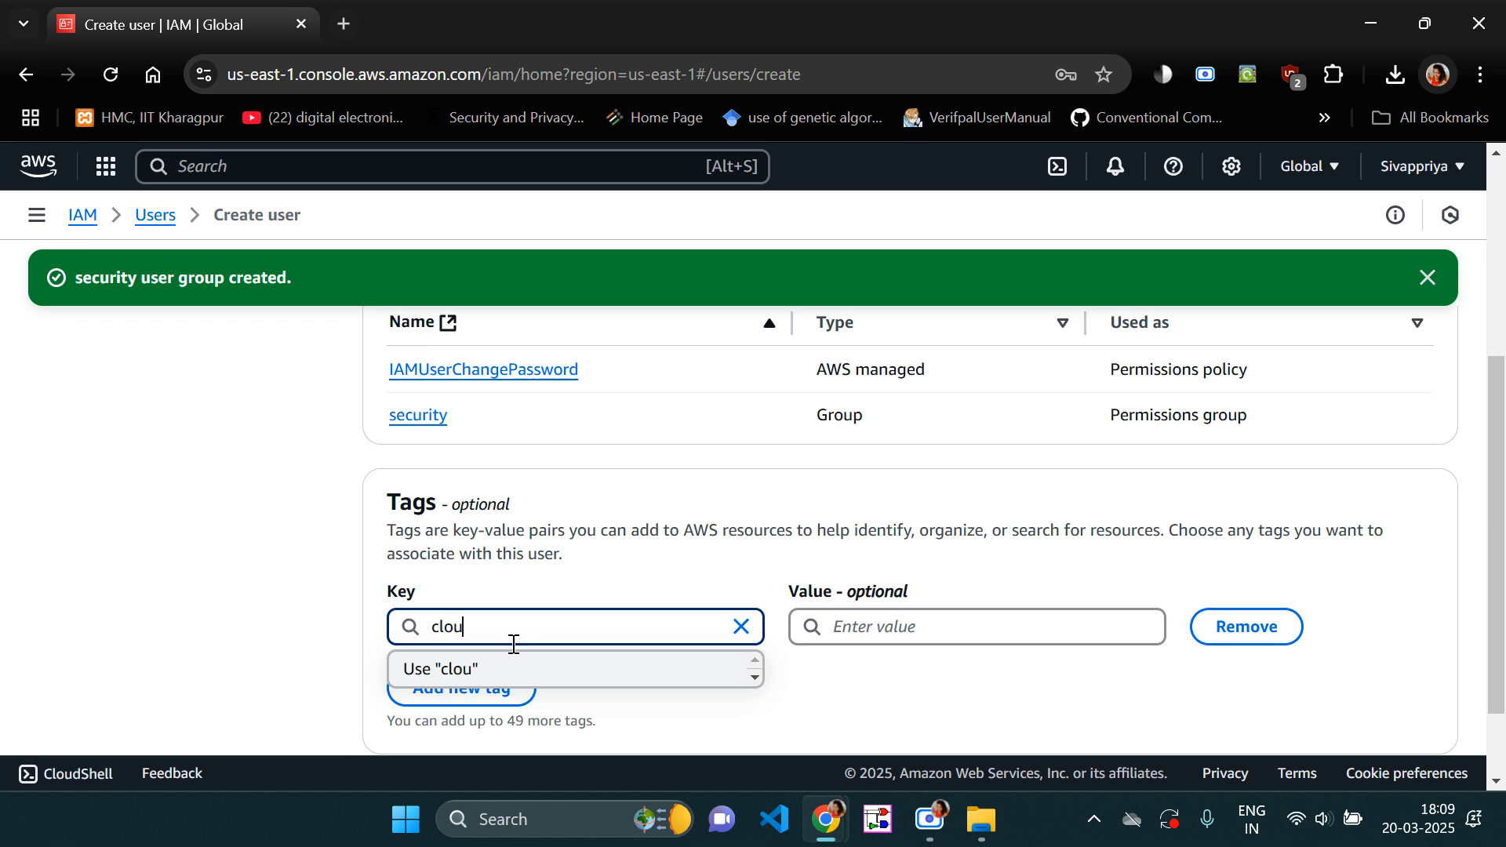
key("BackSpace")
key("BackSpace")
key("BackSpace")
type("curity")
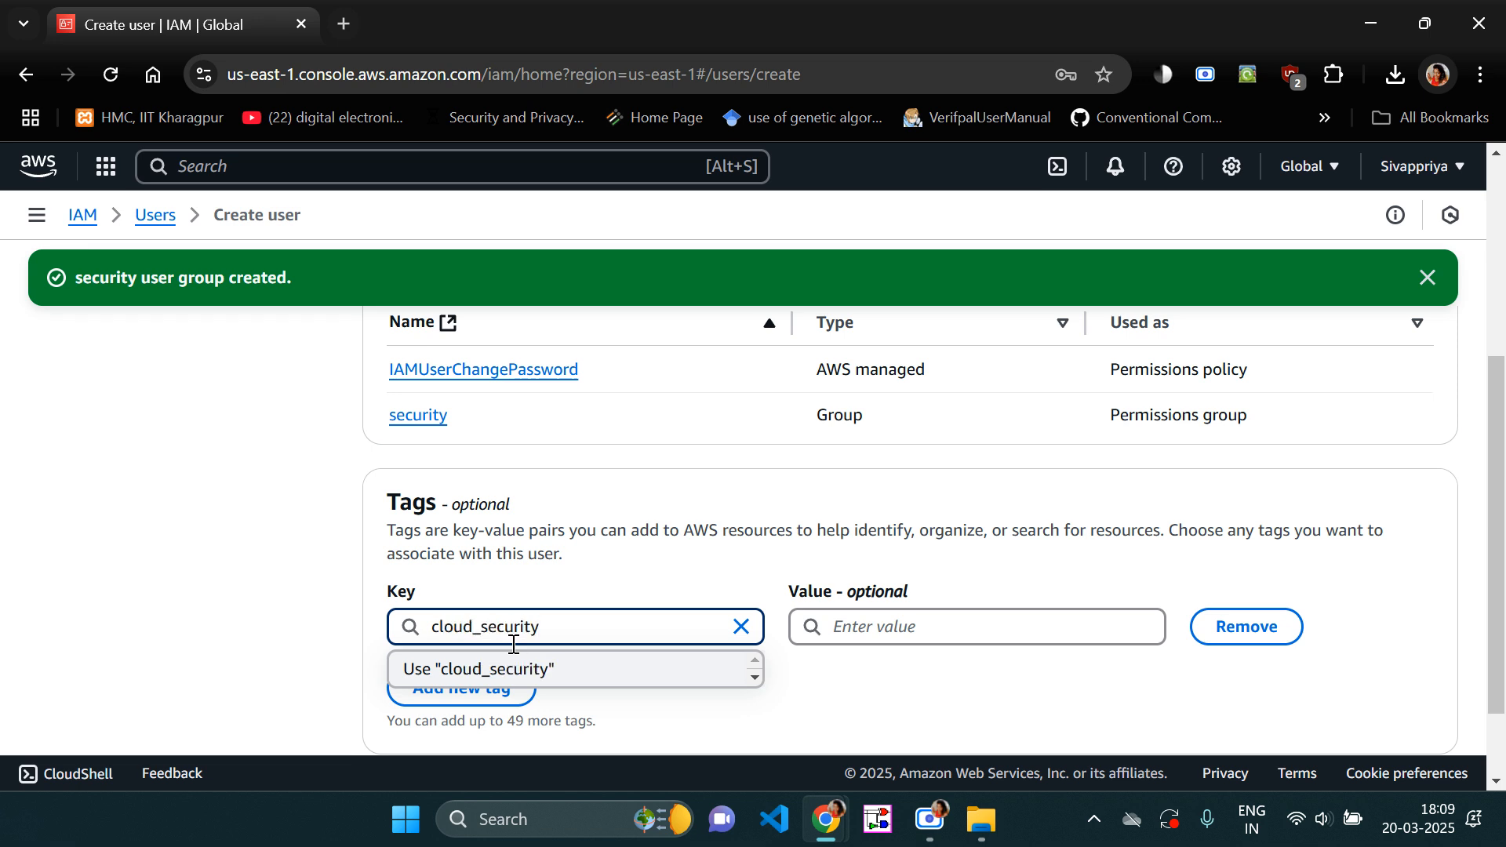
left_click(847, 631)
type("demo user")
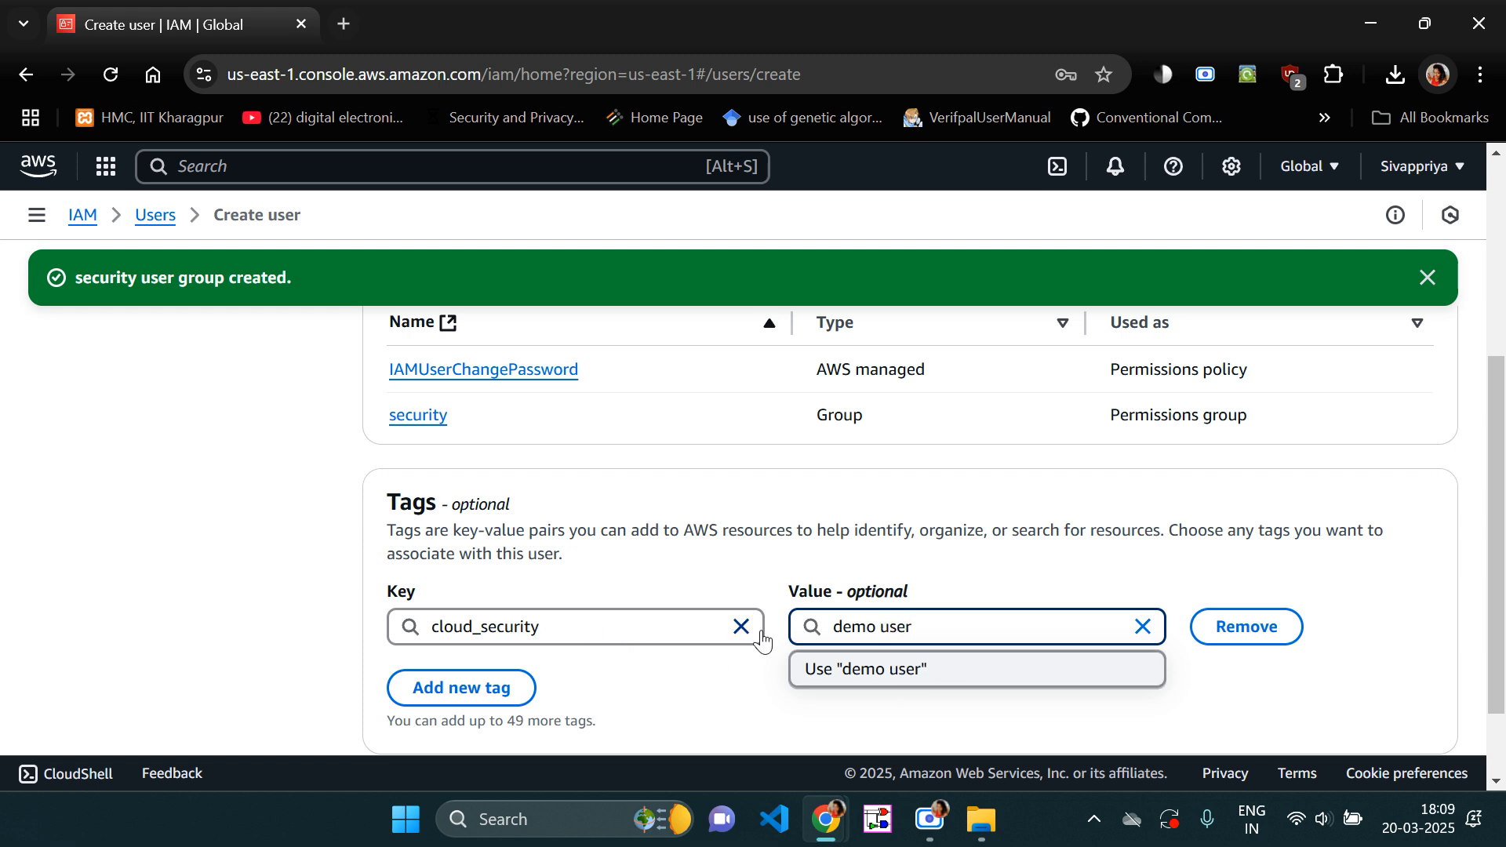
left_click(1084, 593)
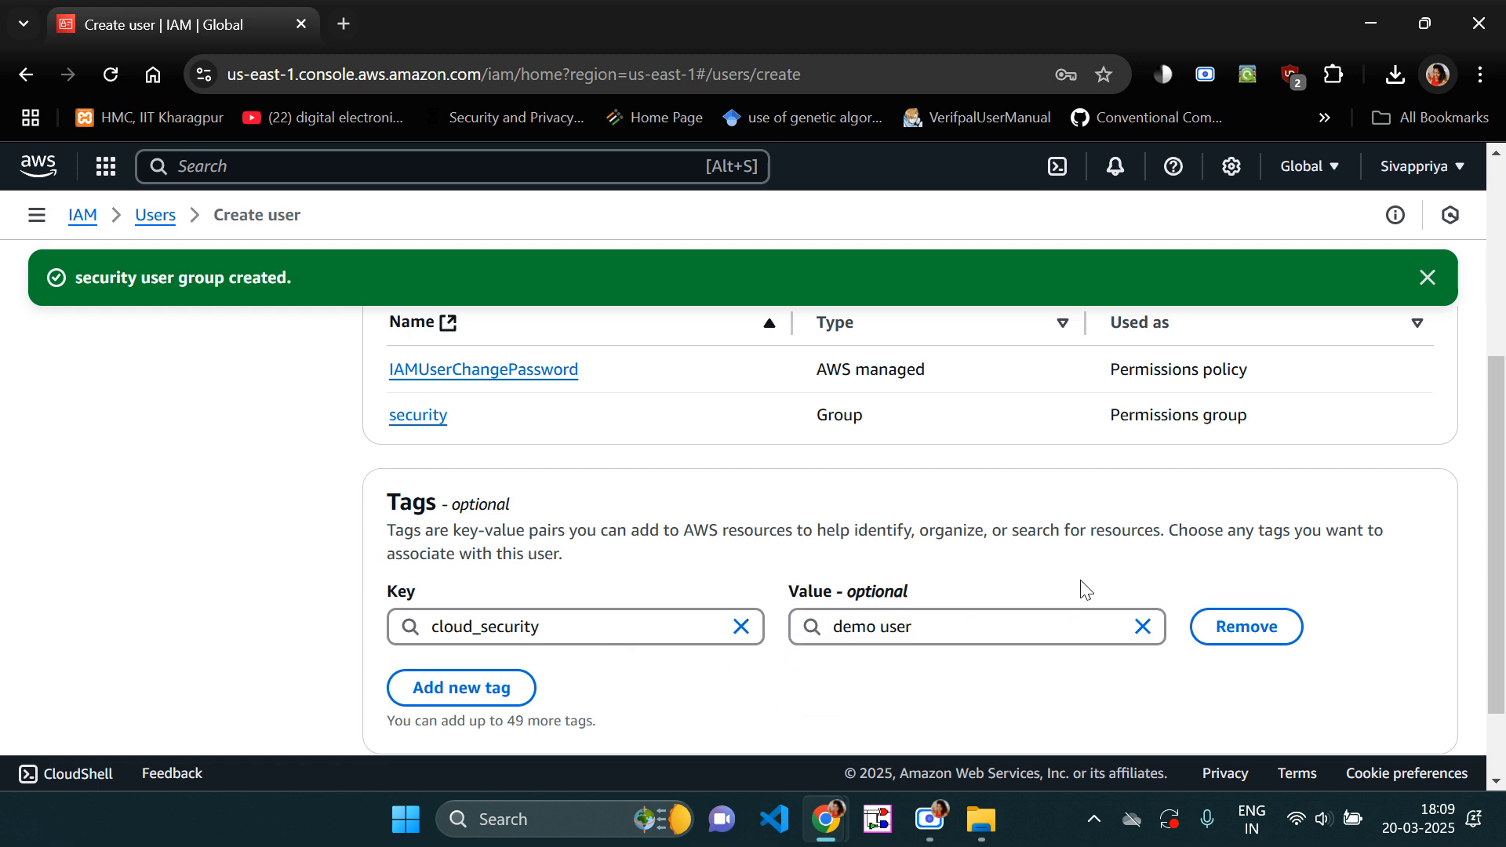
scroll(901, 648, "down", 1)
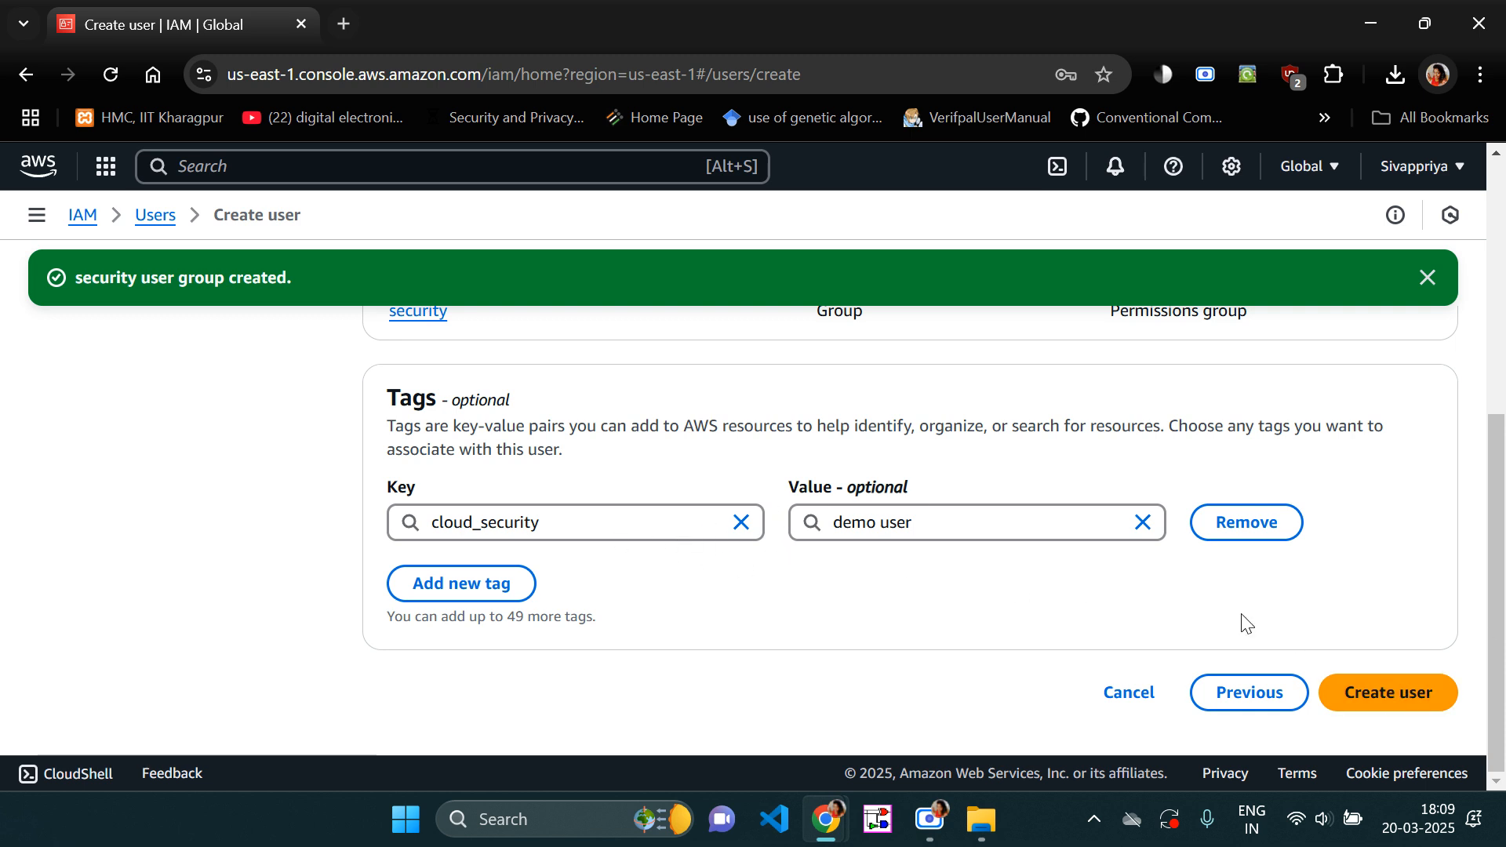
- Create the cloud_security user and review its console sign-in details on Retrieve password
left_click(1405, 692)
scroll(1406, 691, "up", 3)
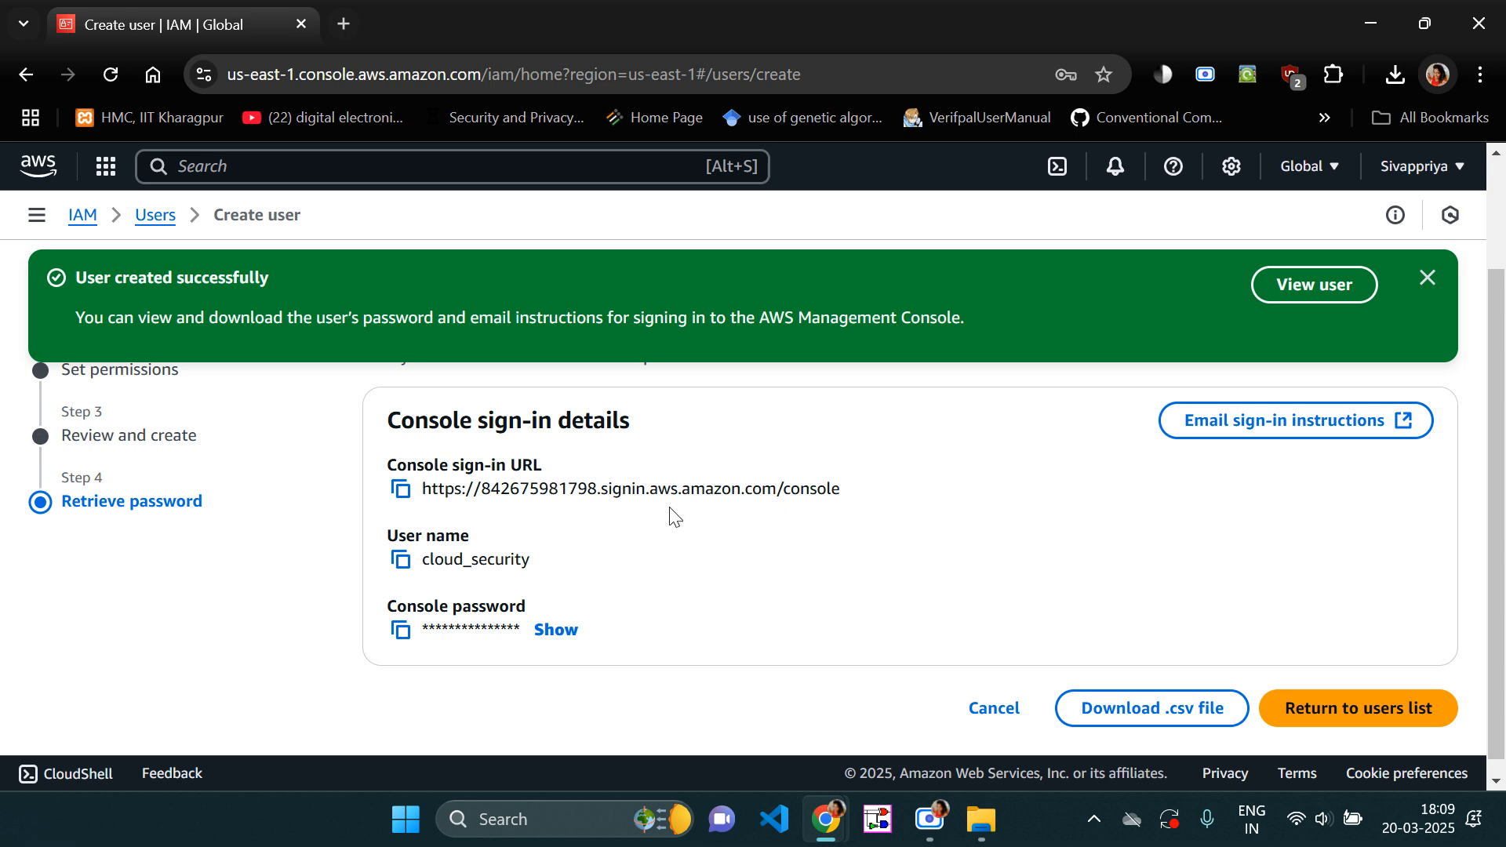
left_click(1416, 171)
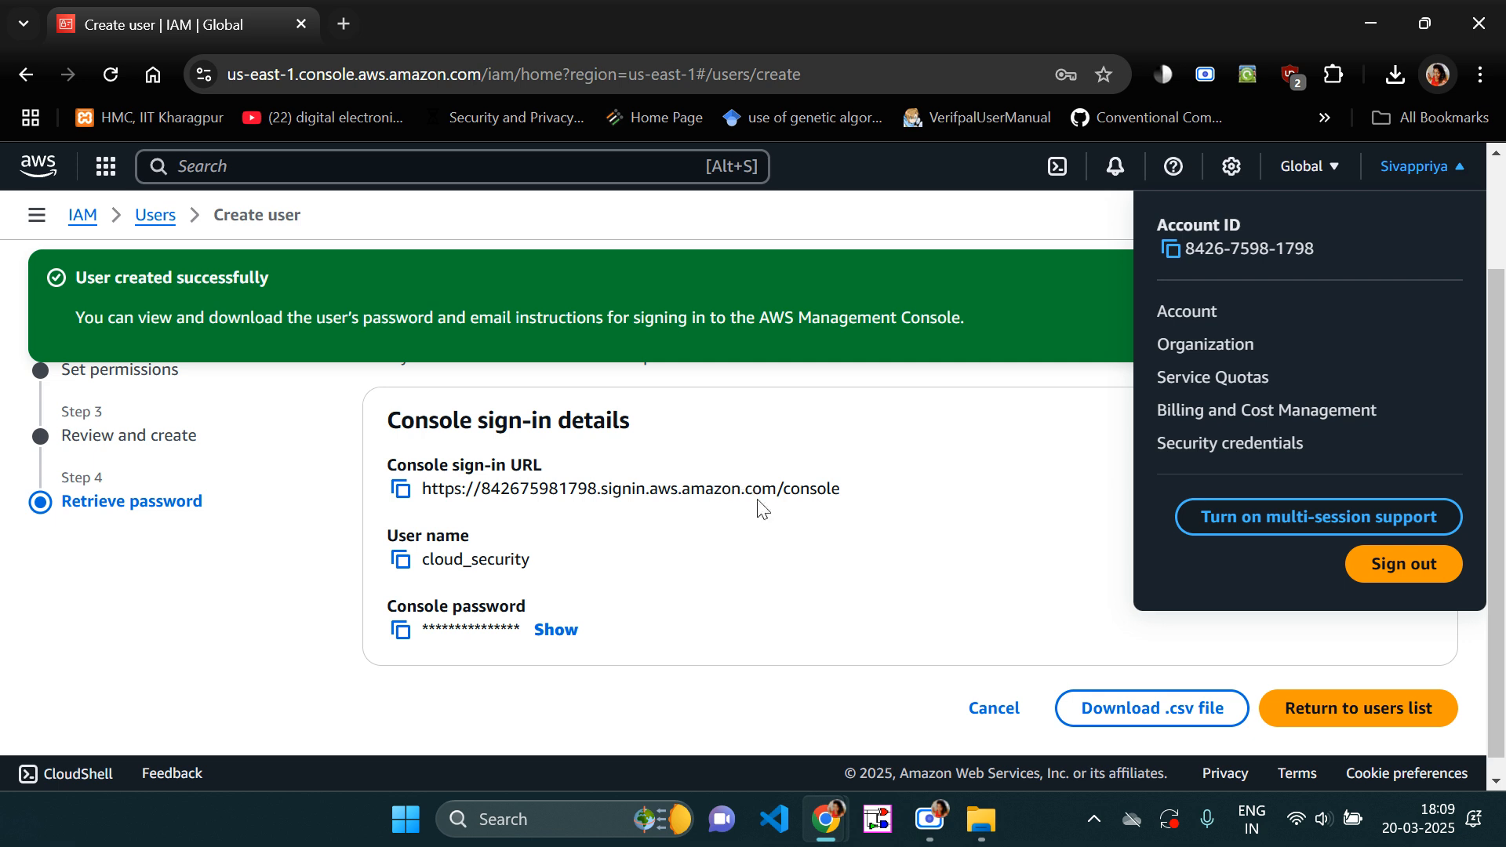
left_click(614, 609)
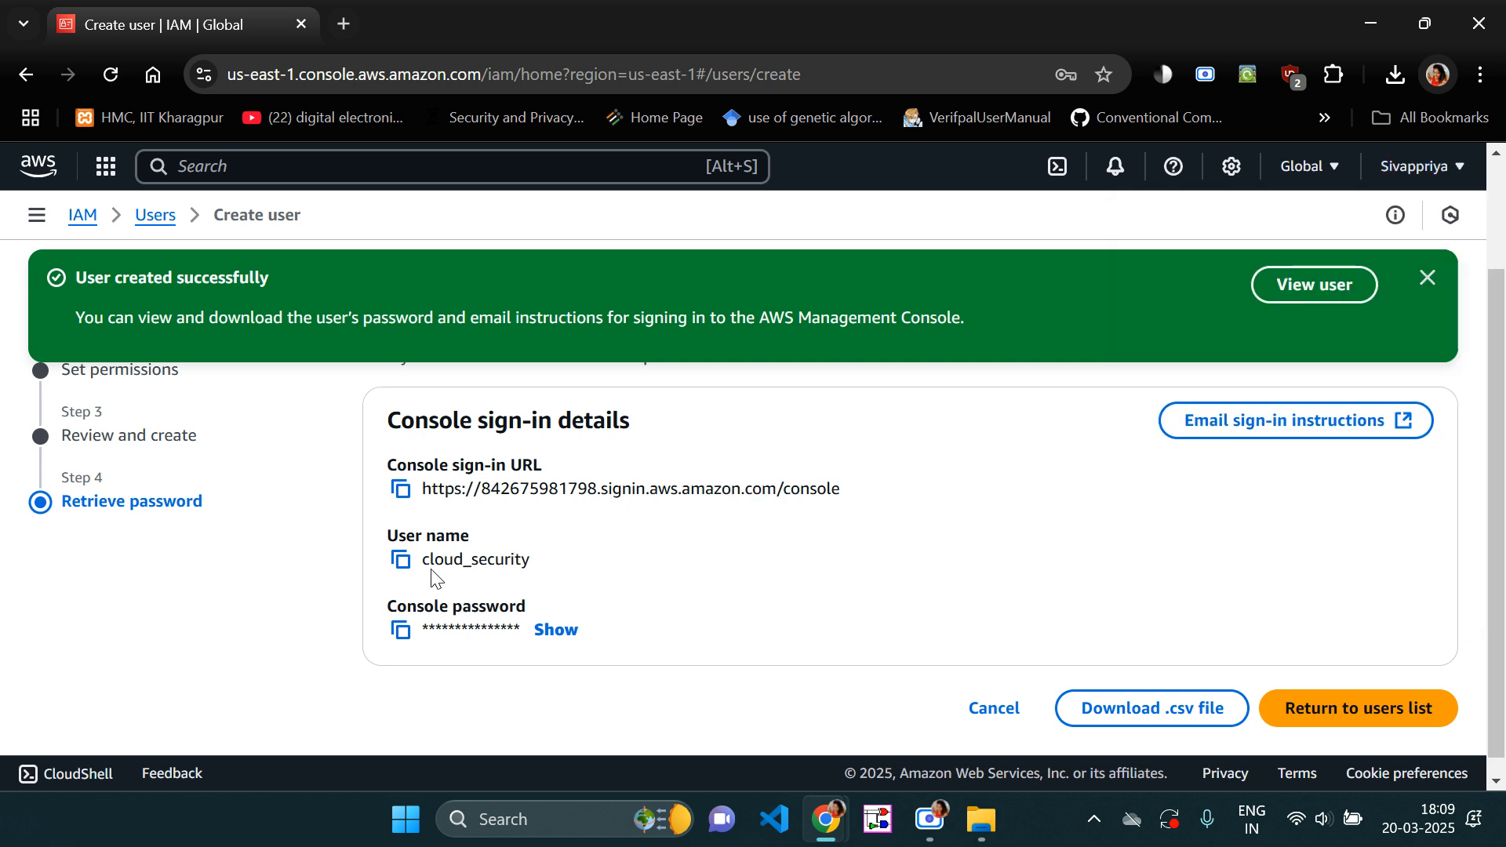
left_click_drag(430, 563, 533, 573)
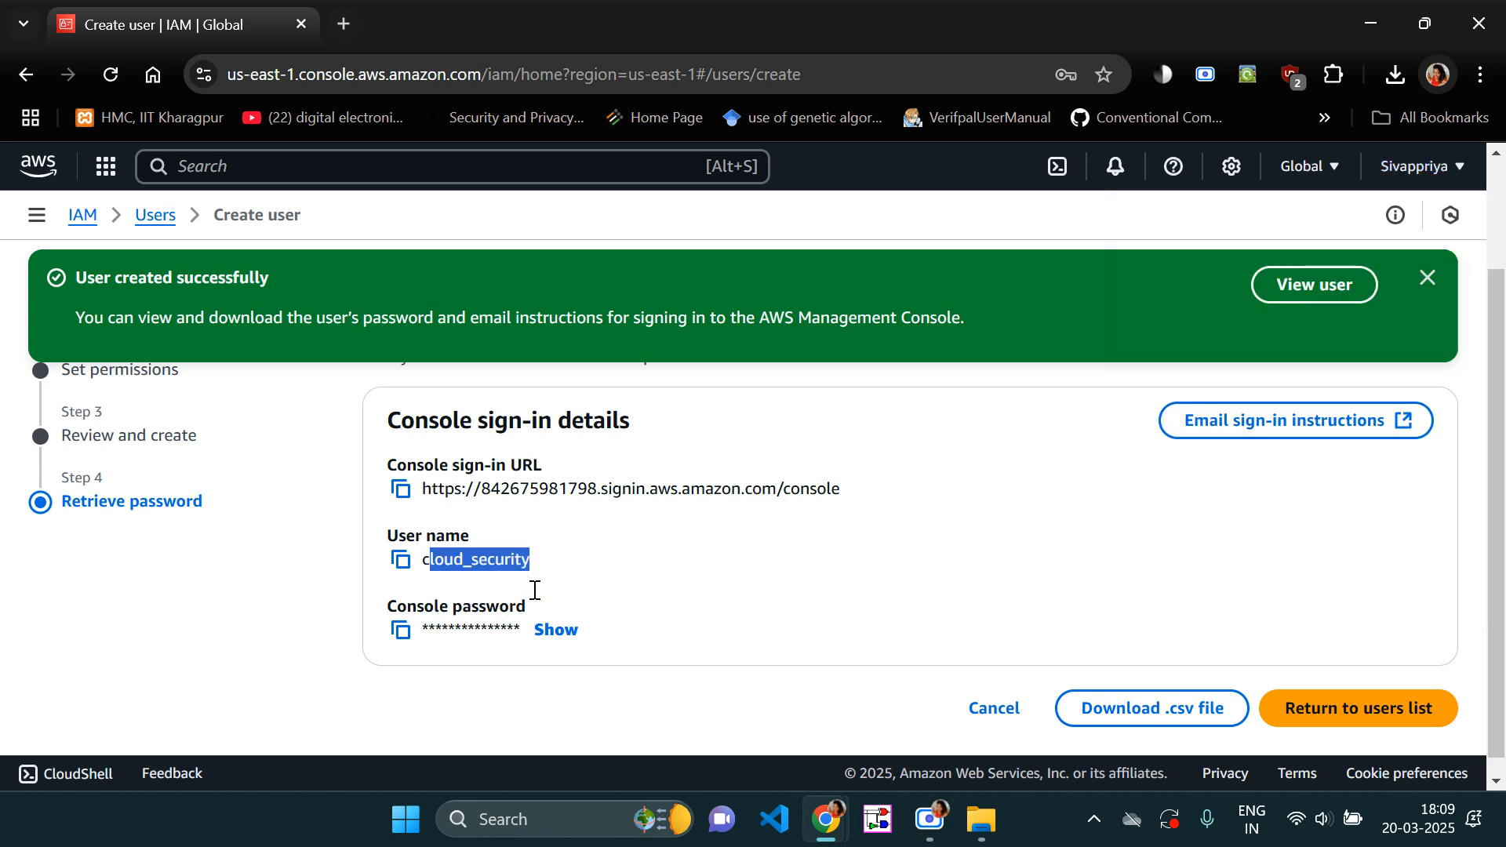
scroll(901, 629, "down", 1)
scroll(375, 646, "up", 2)
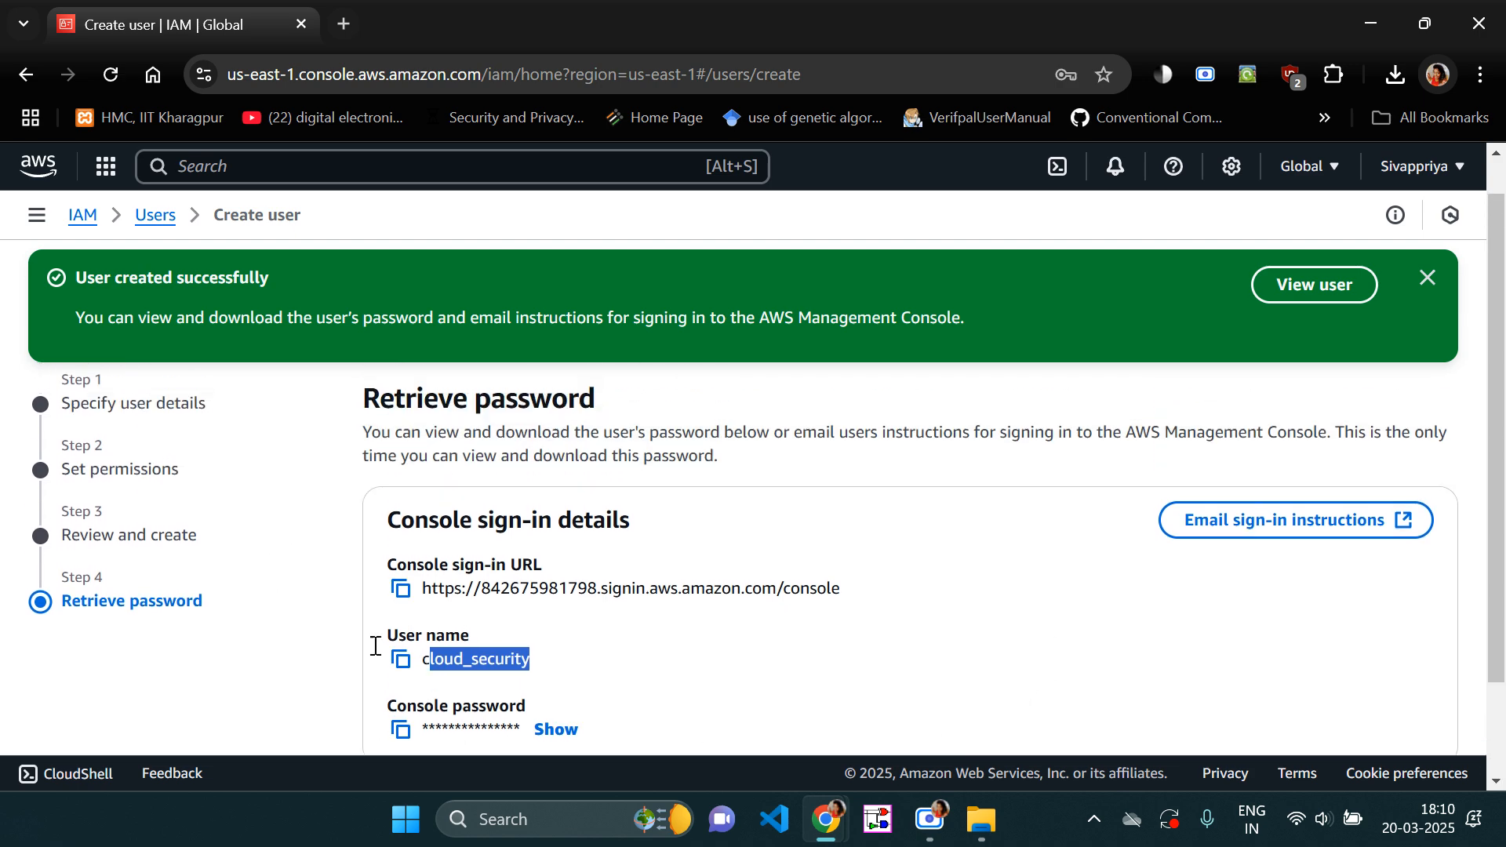
scroll(739, 548, "down", 2)
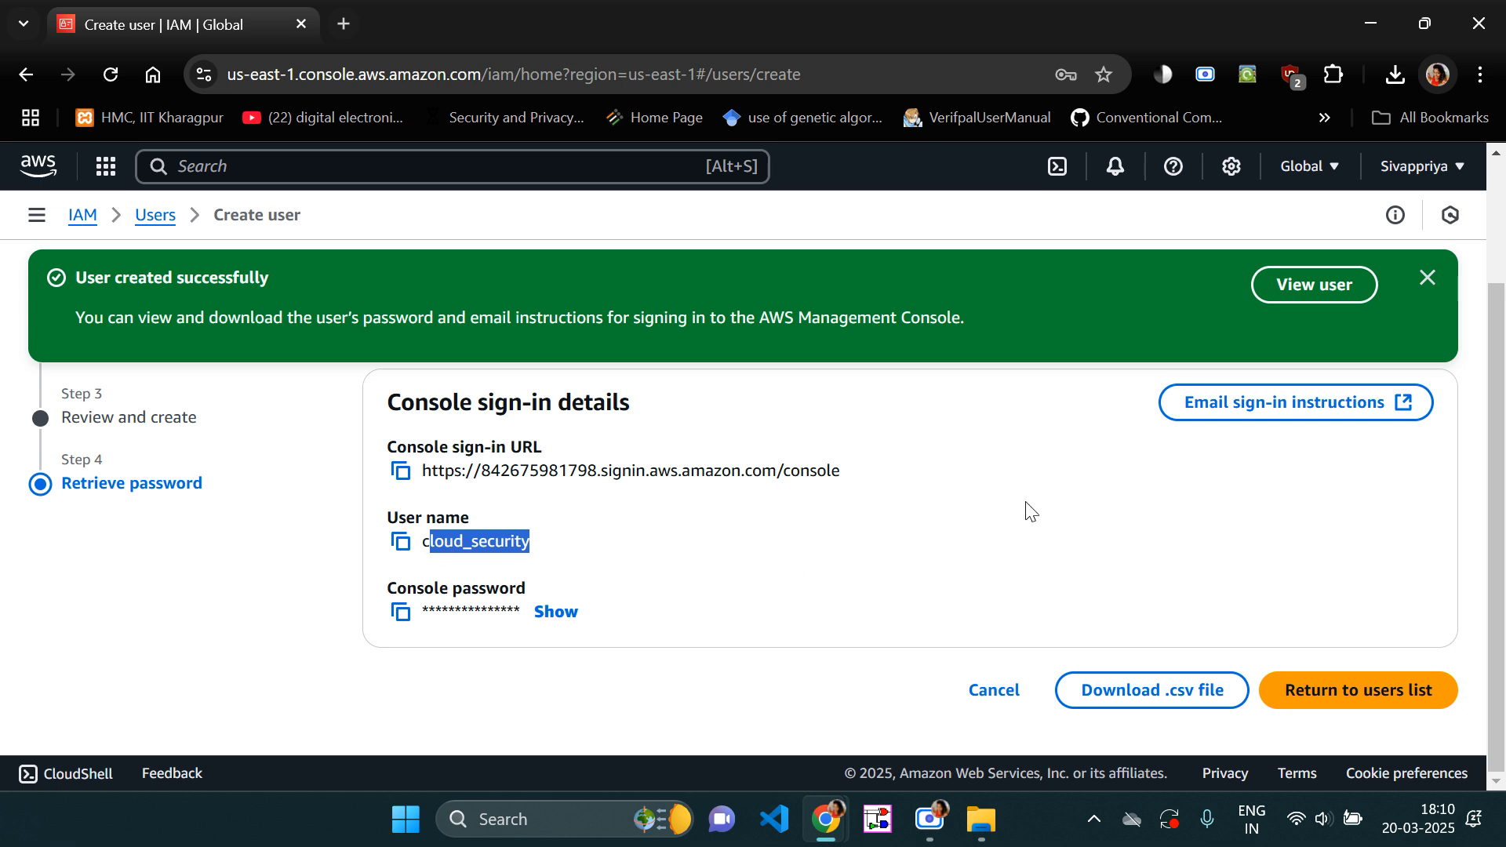
- Download the credentials .csv and return to the IAM Users list, now showing three users
left_click(1128, 700)
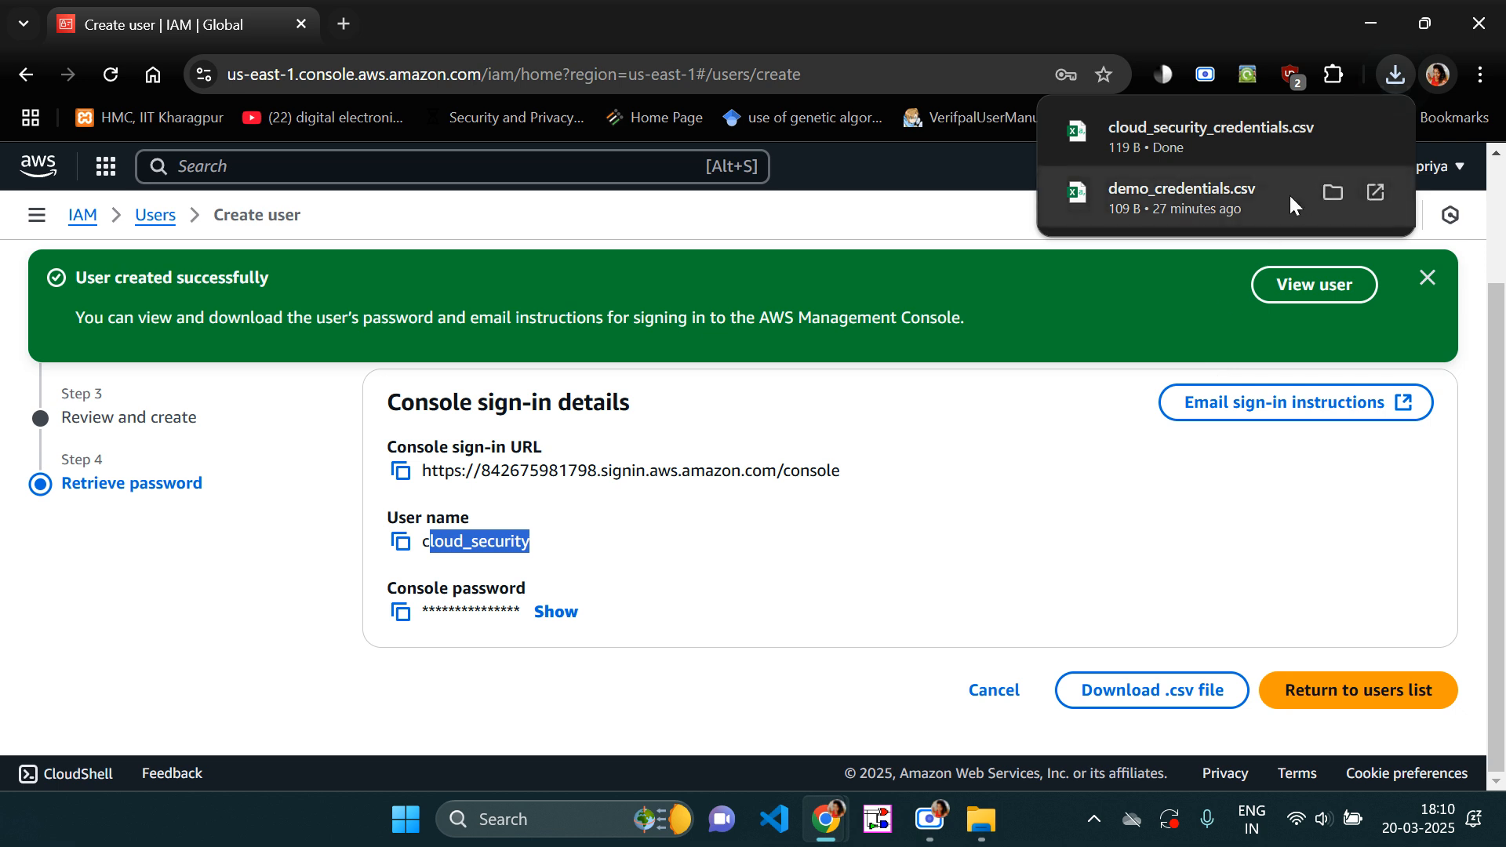
left_click(1135, 467)
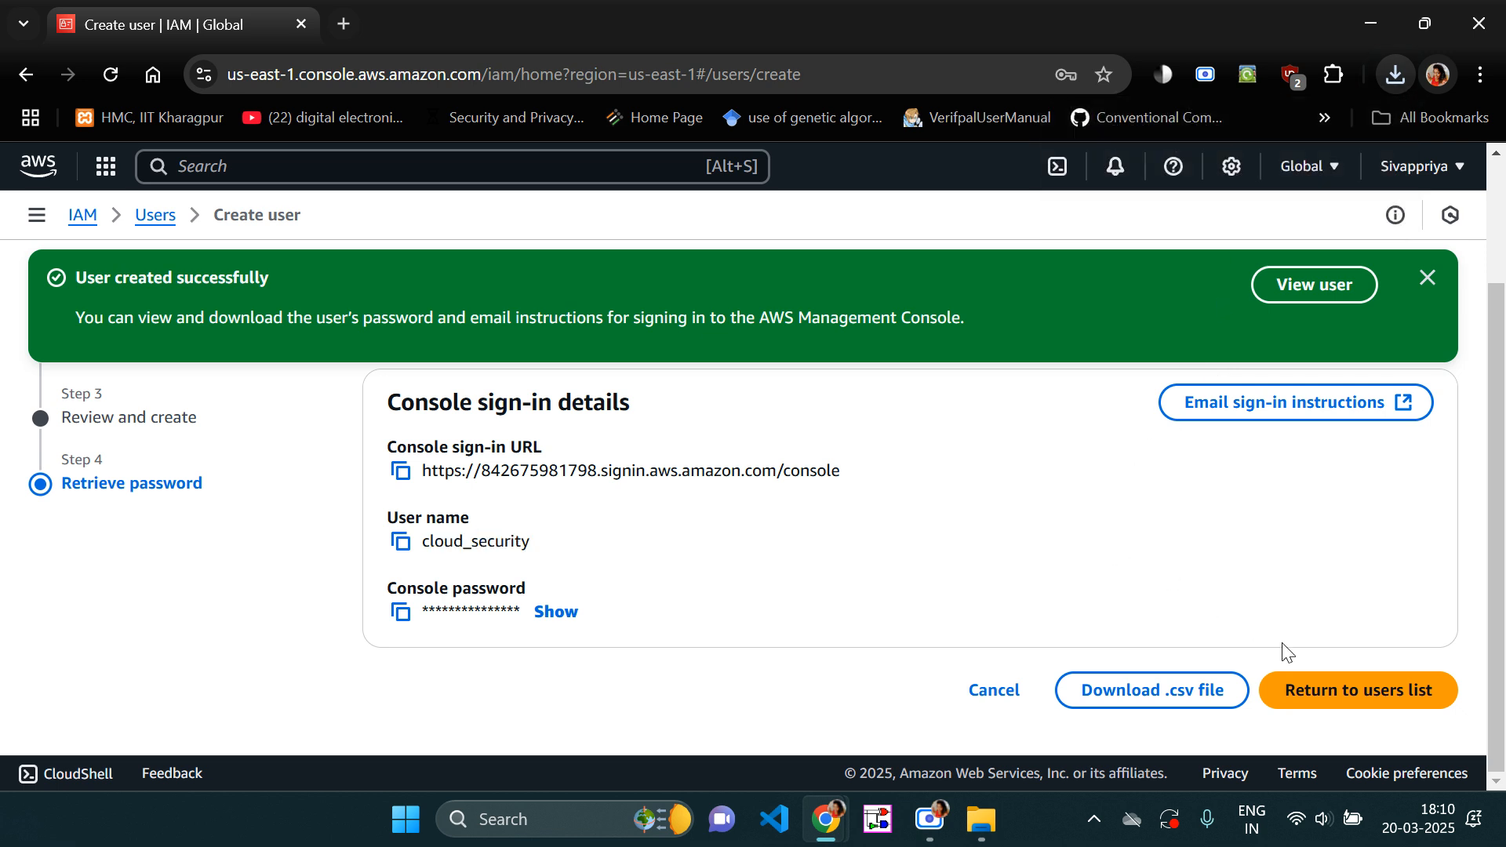
left_click(1373, 702)
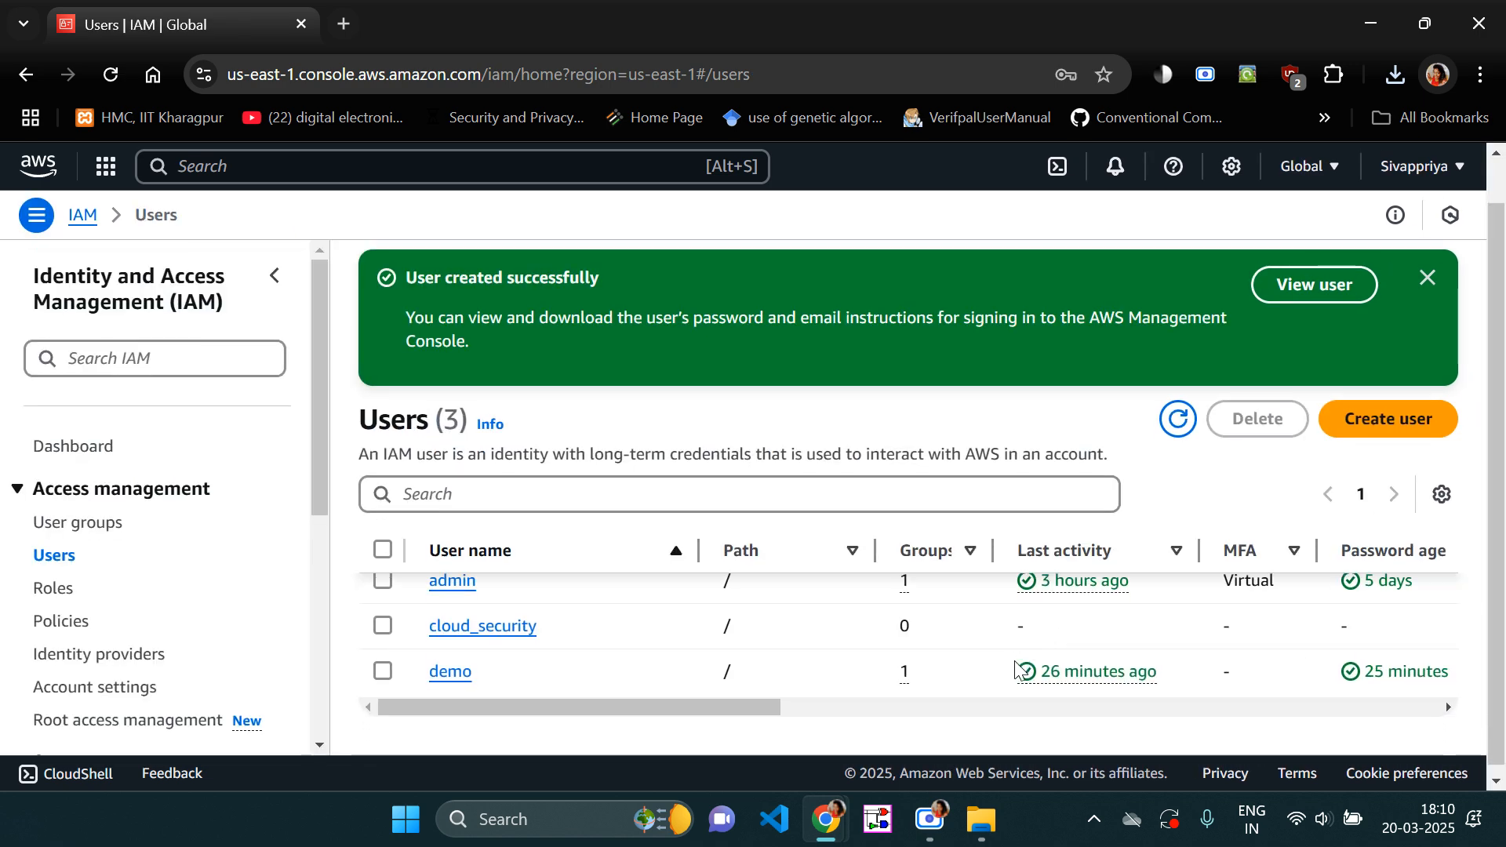
- Open cloud_security and scroll its Permissions table showing AdministratorAccess (via security) and IAMUserChangePassword
left_click(488, 631)
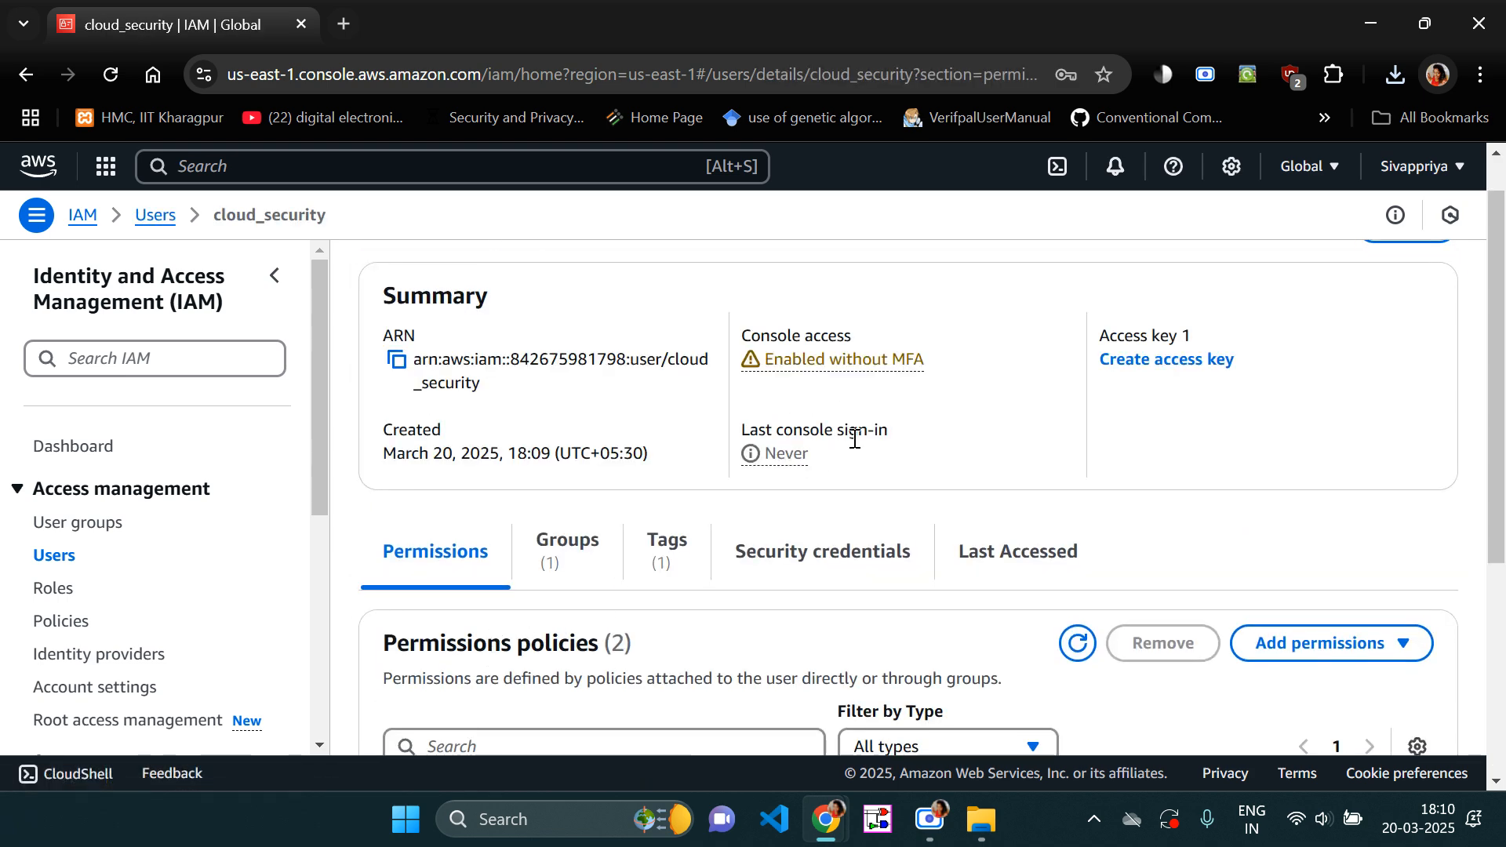
scroll(627, 538, "down", 1)
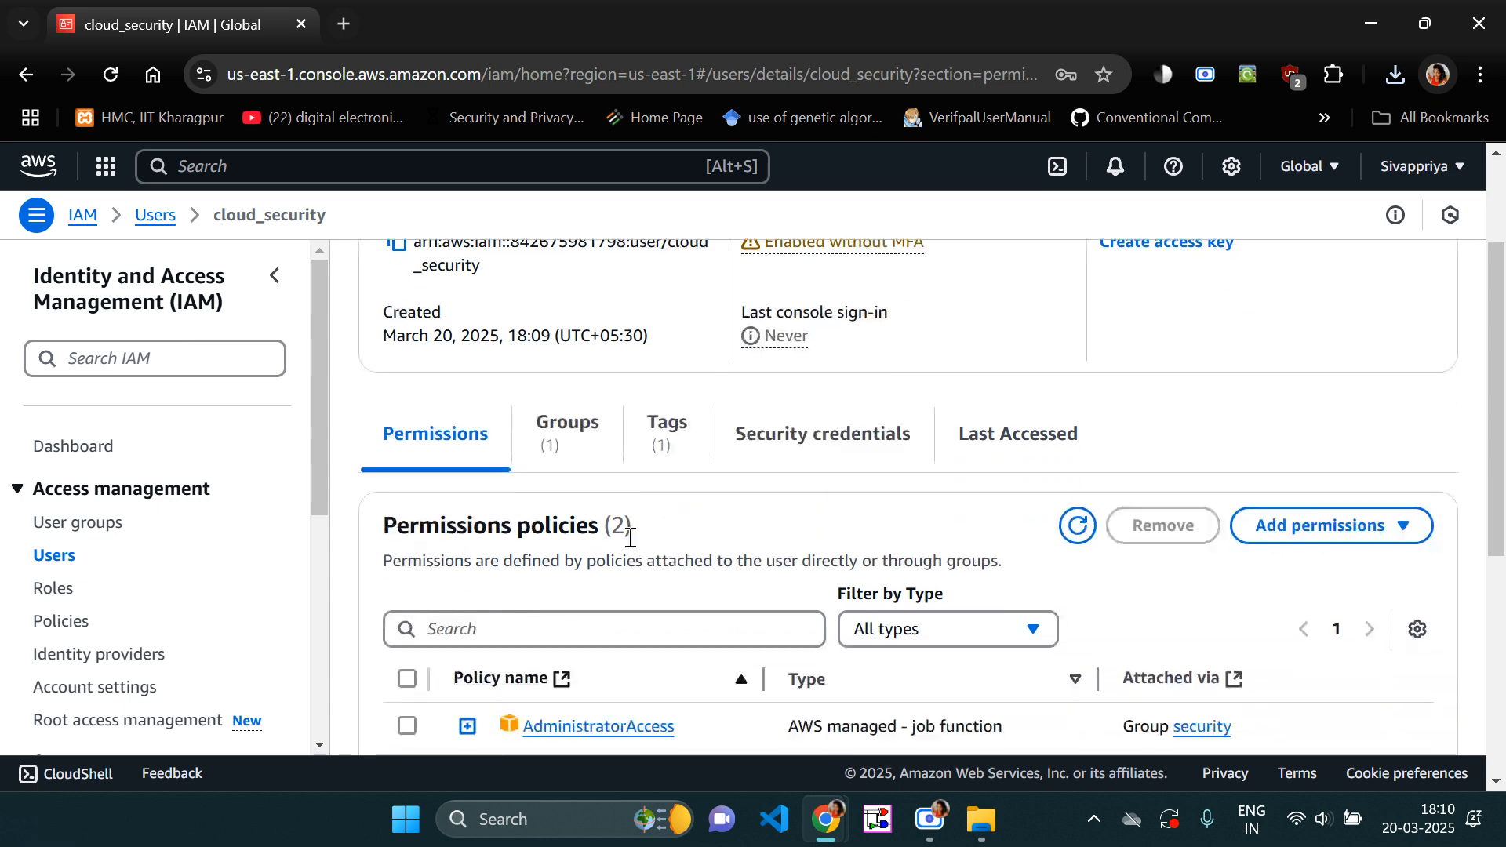
scroll(630, 538, "down", 1)
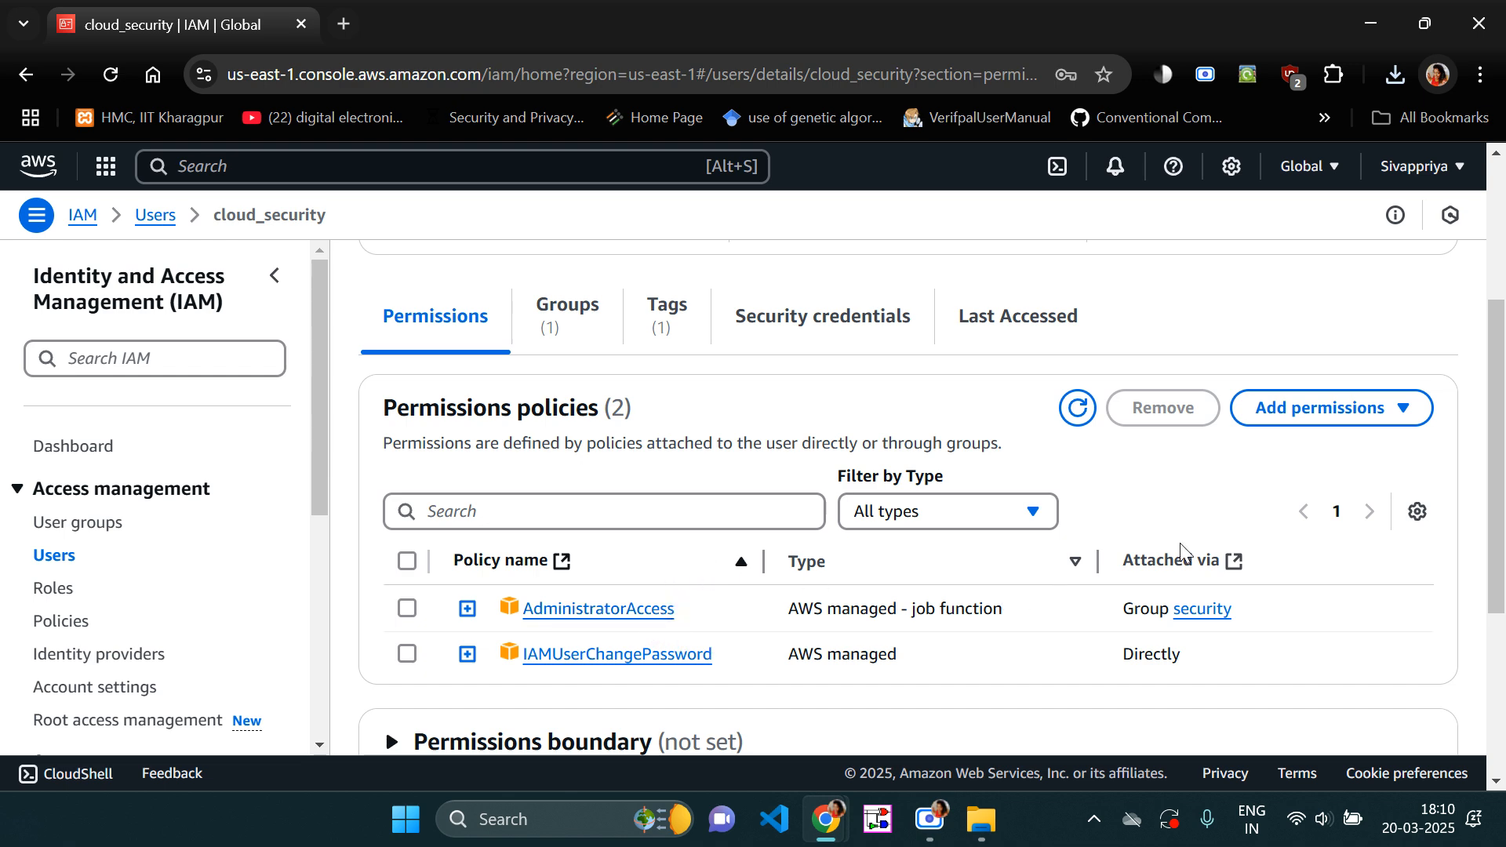
scroll(621, 634, "down", 3)
scroll(949, 612, "down", 2)
scroll(827, 655, "up", 6)
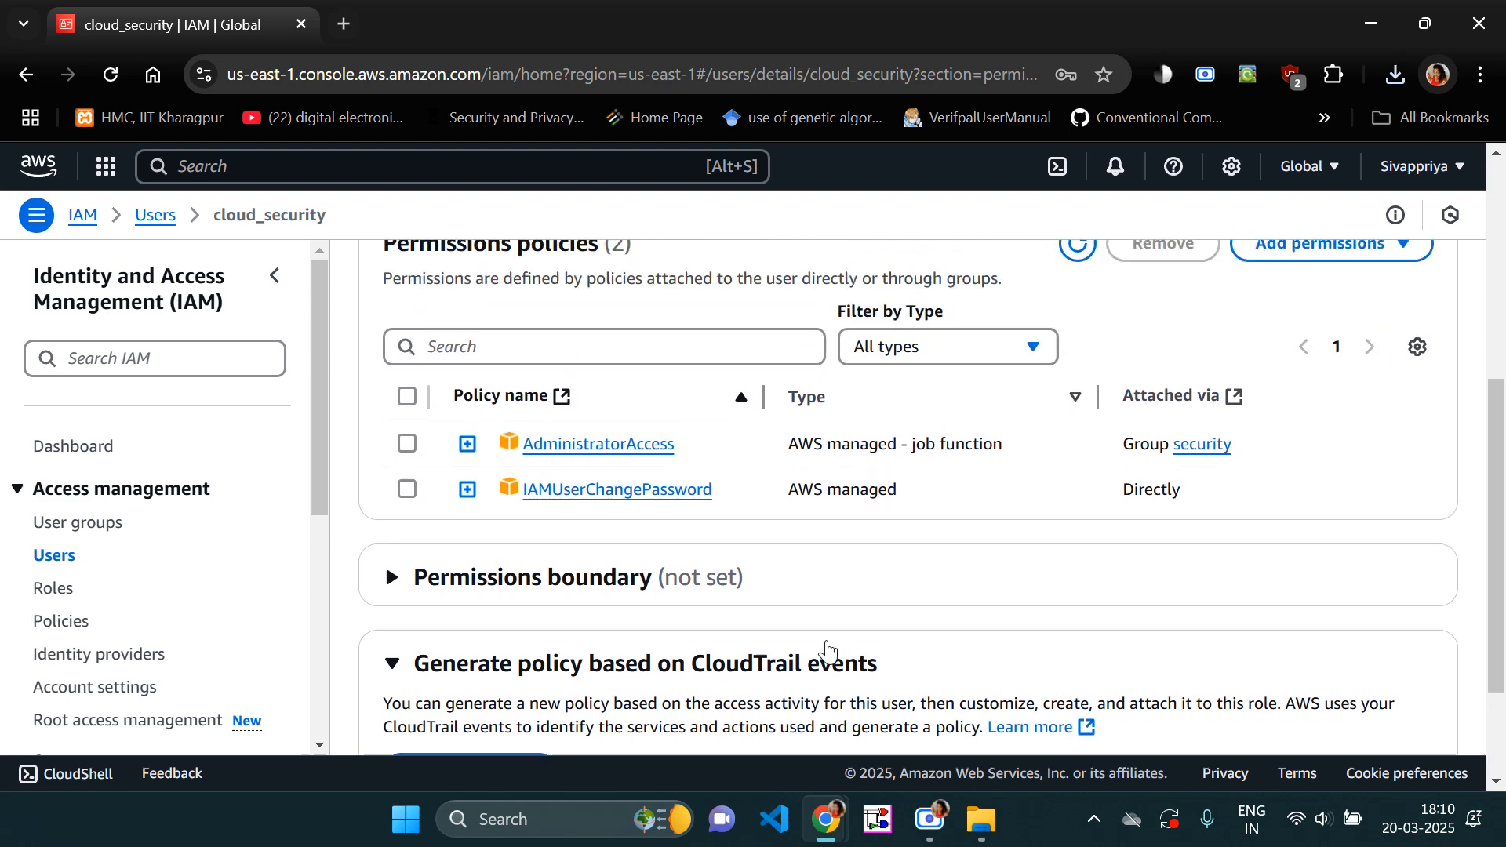
scroll(588, 619, "down", 3)
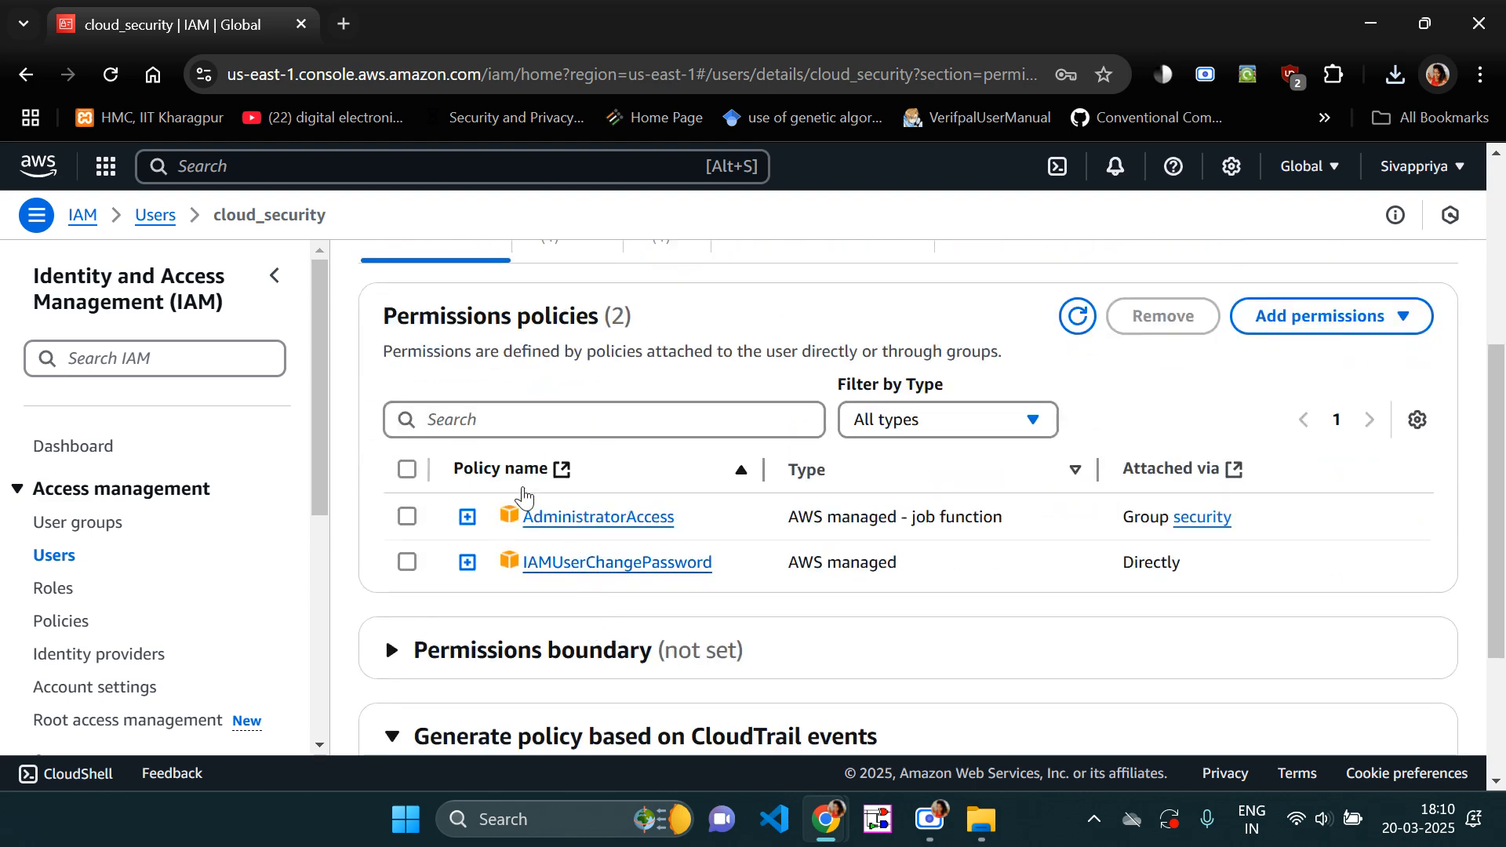
scroll(648, 535, "up", 3)
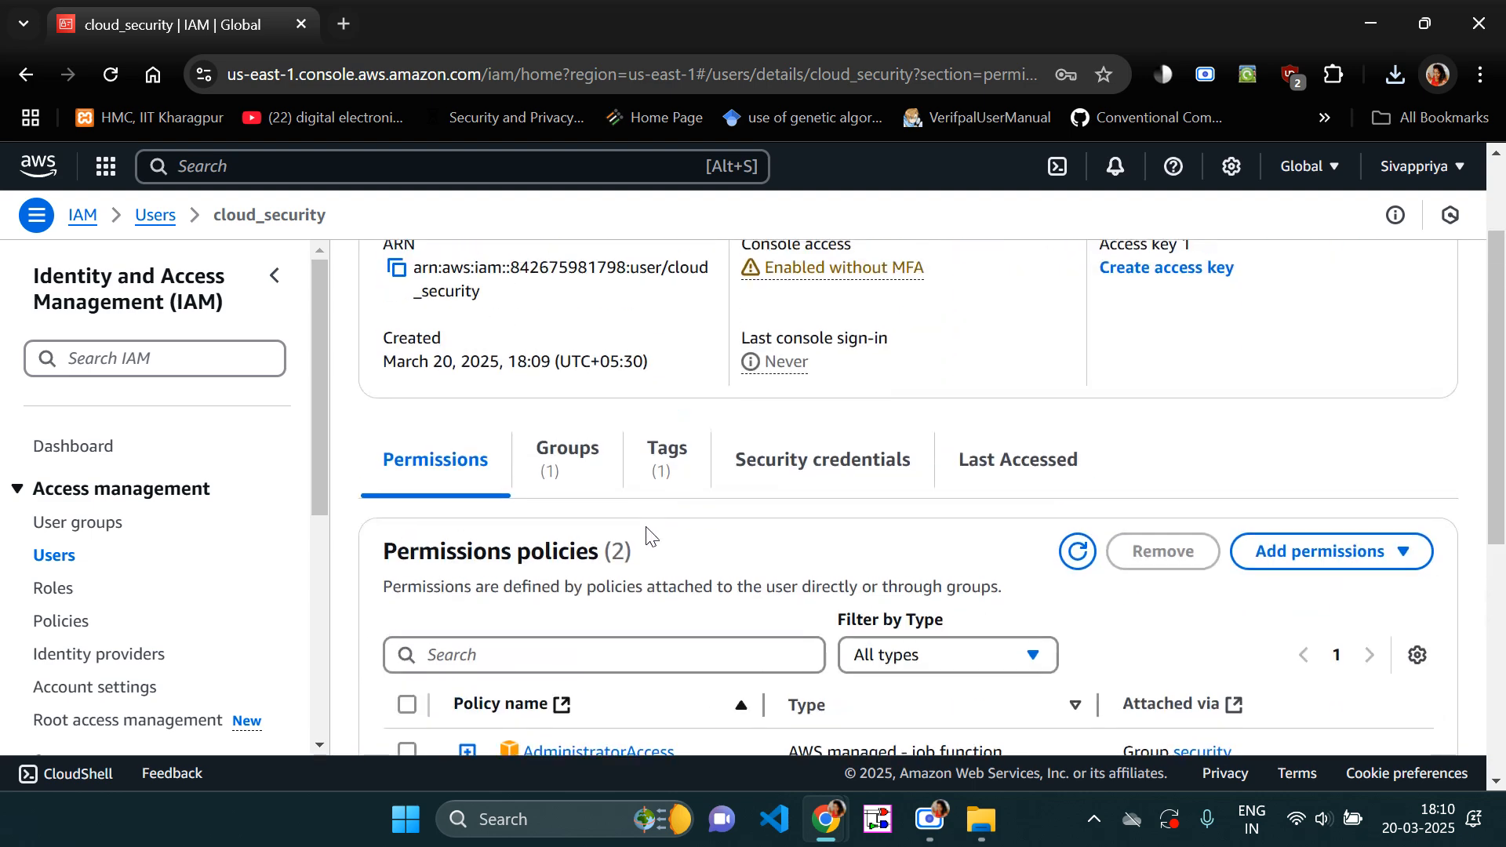
- Check the Groups tab to confirm cloud_security is in the security group, then return to Permissions
left_click(561, 462)
scroll(706, 690, "down", 1)
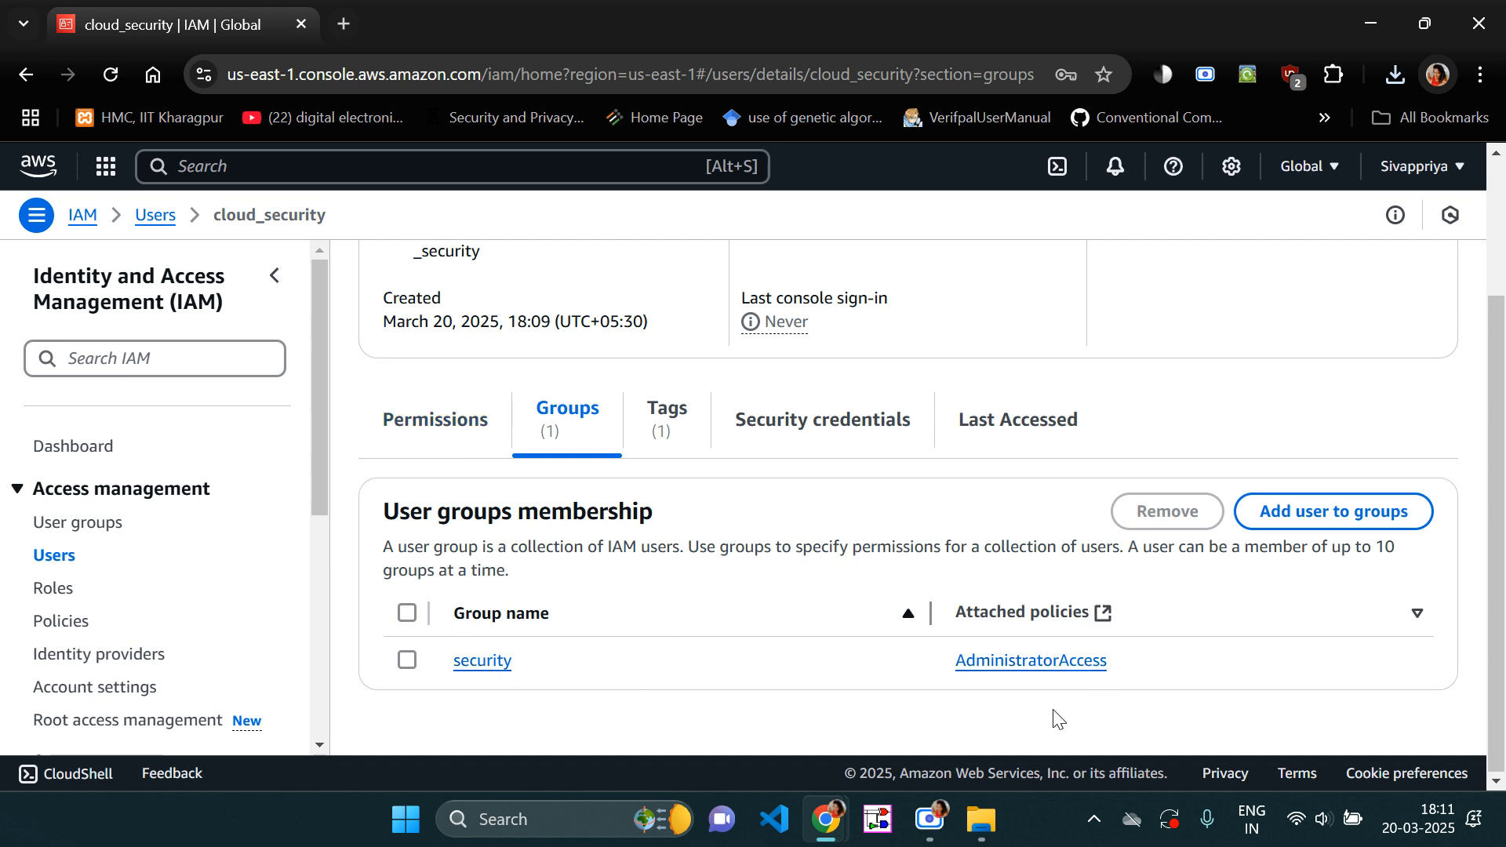
left_click(441, 448)
scroll(703, 588, "down", 1)
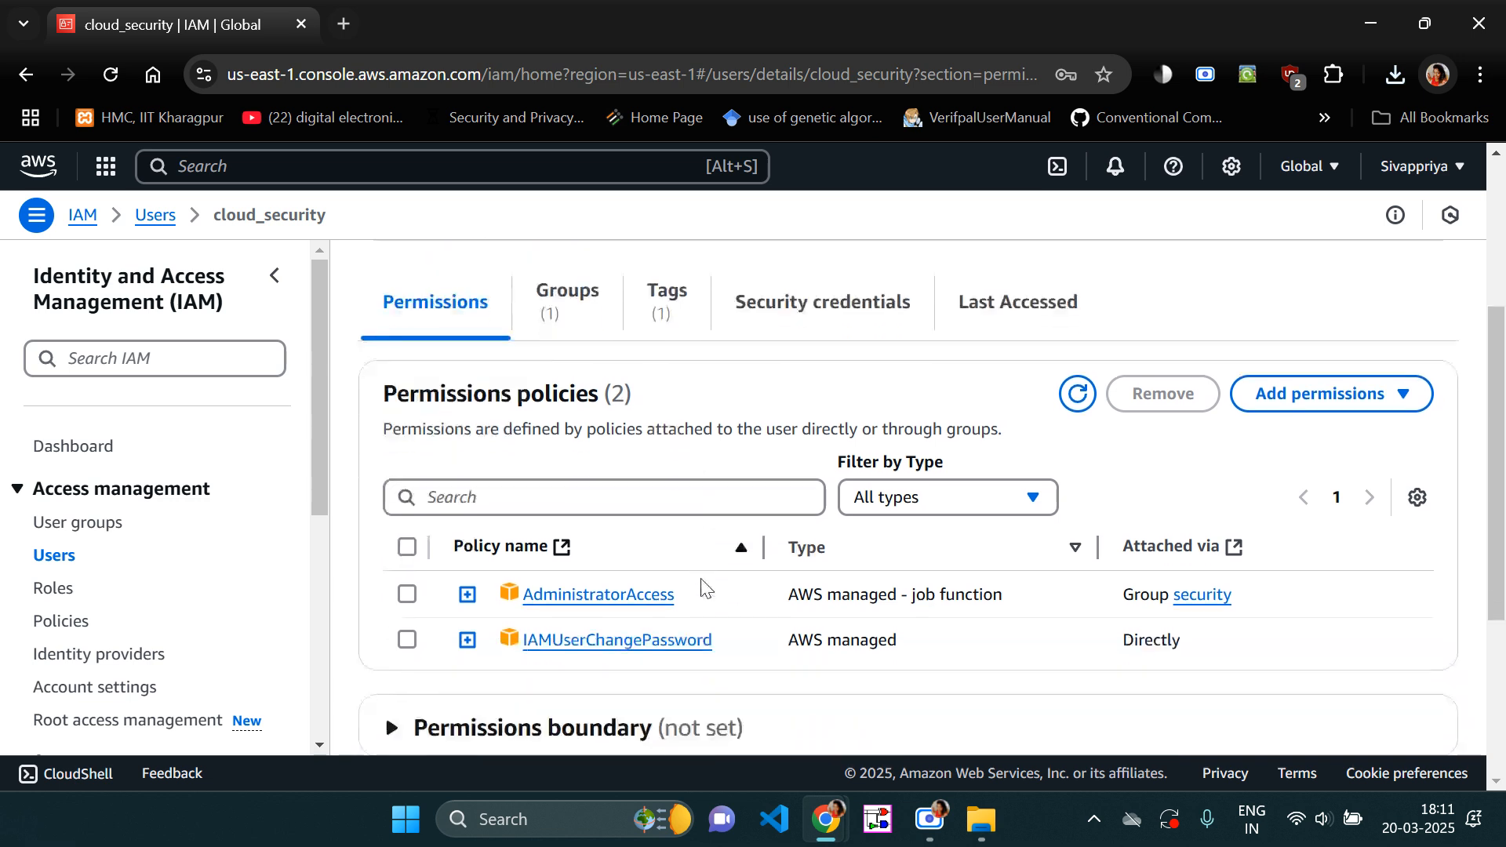
- Look over the Add permissions options, then sign out of the root account
left_click(1314, 400)
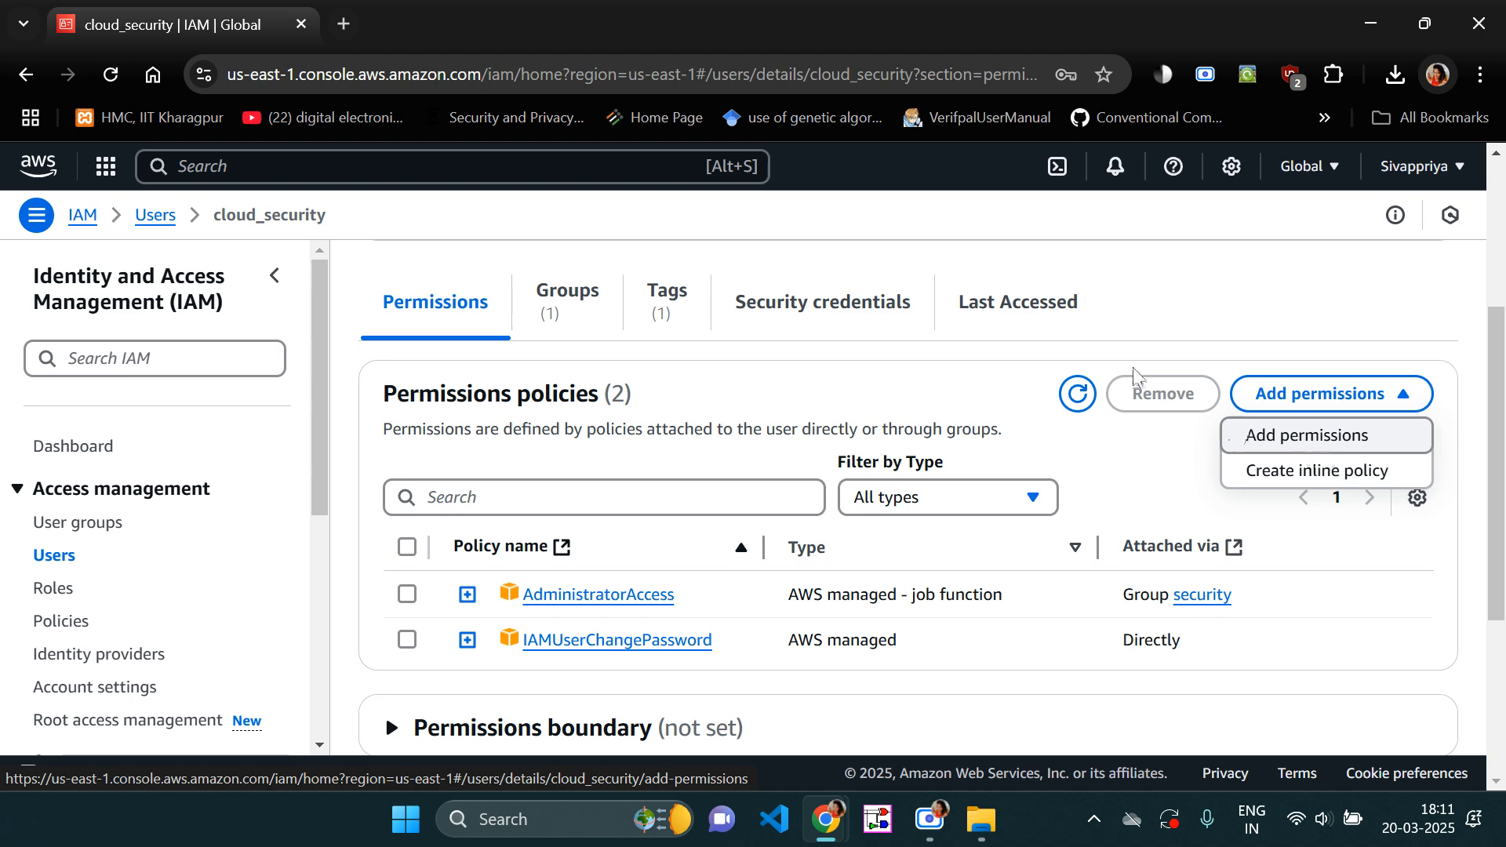
scroll(1243, 473, "down", 4)
scroll(1250, 571, "up", 6)
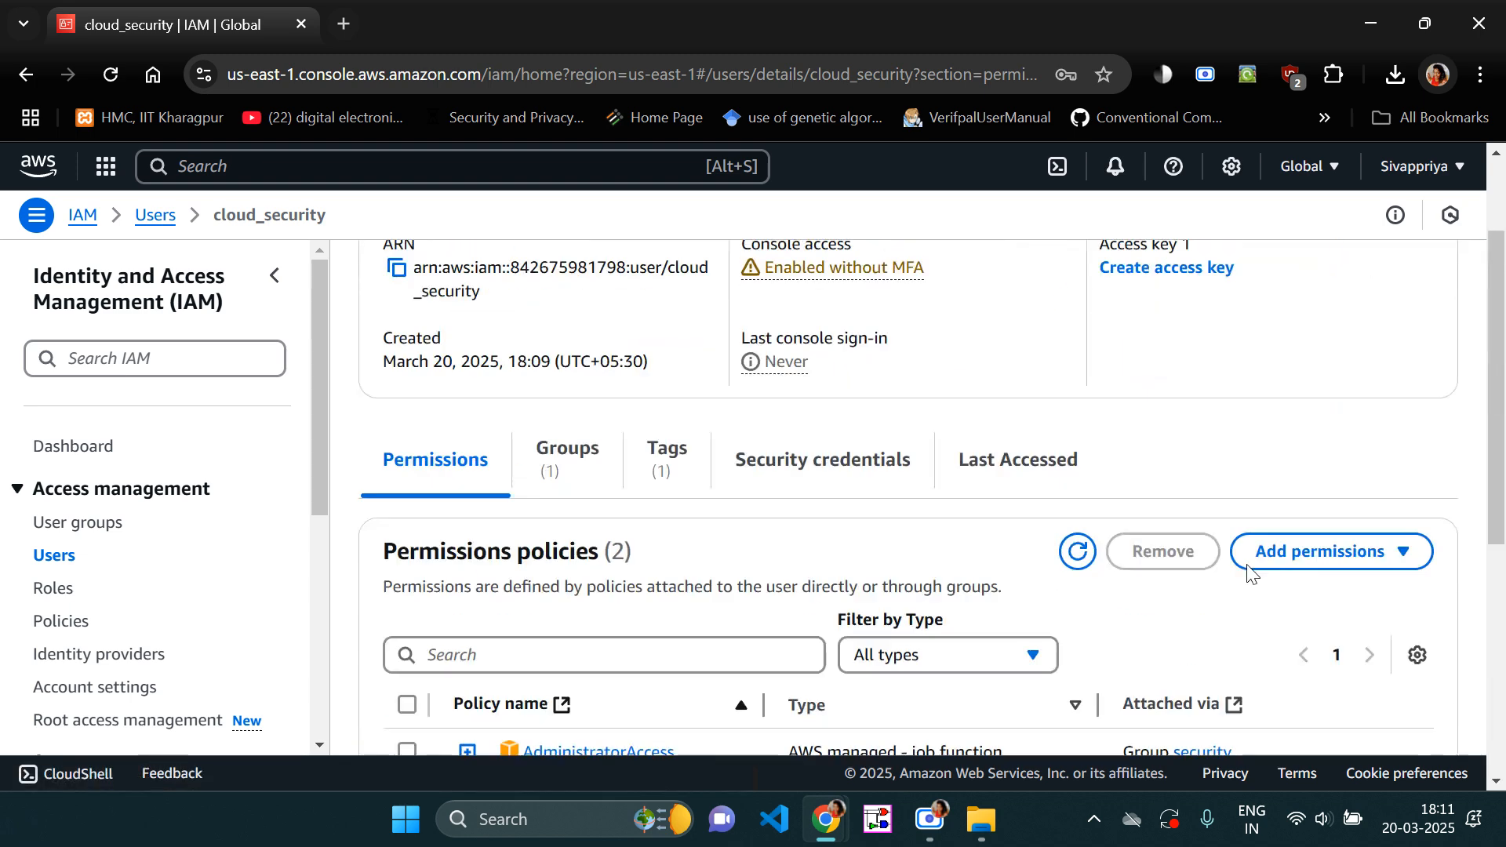
scroll(1247, 573, "up", 2)
left_click(1451, 169)
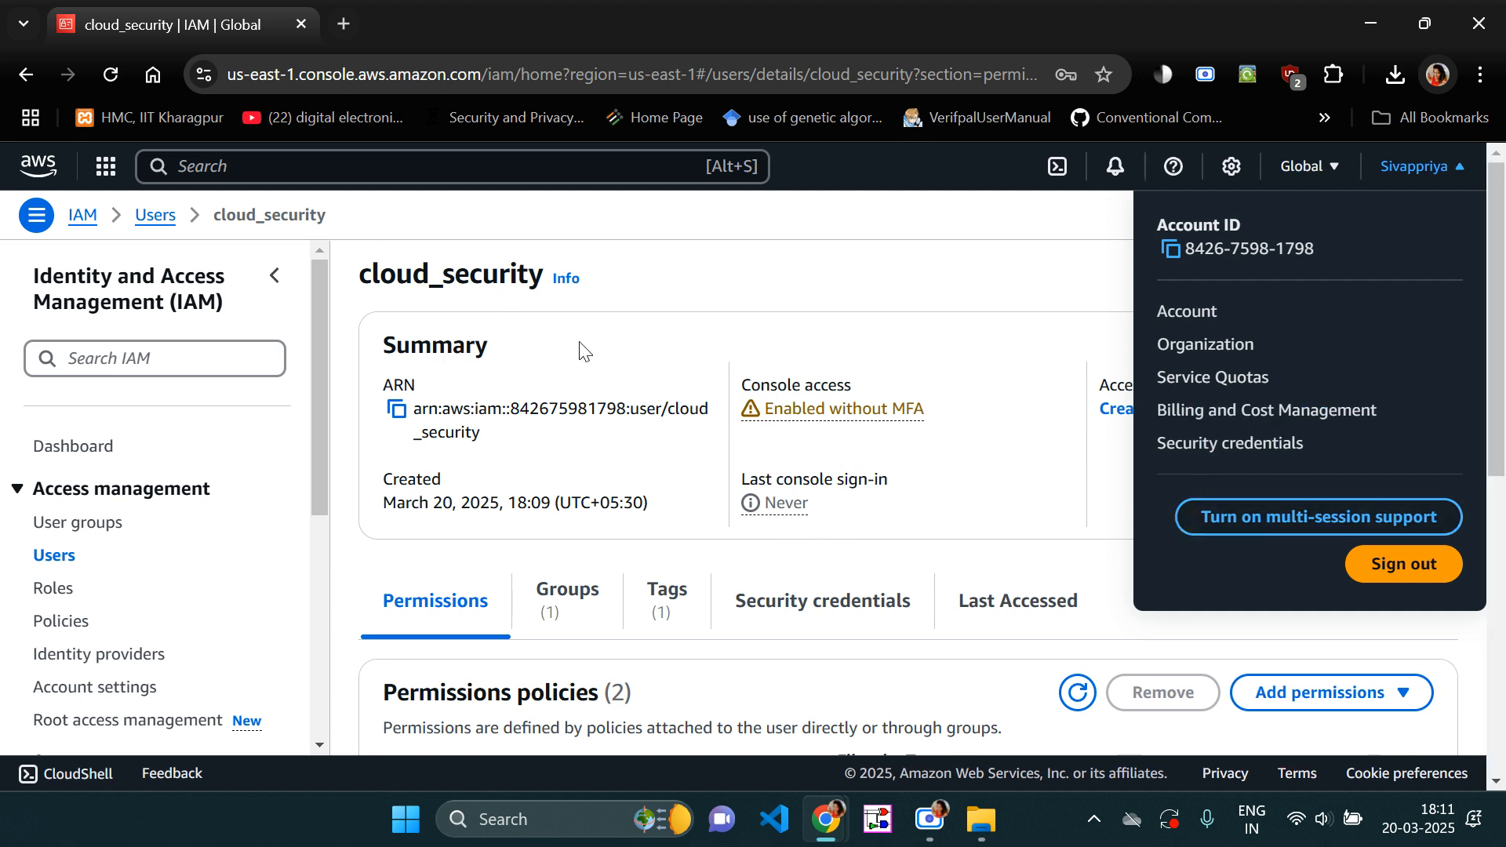
left_click(1404, 570)
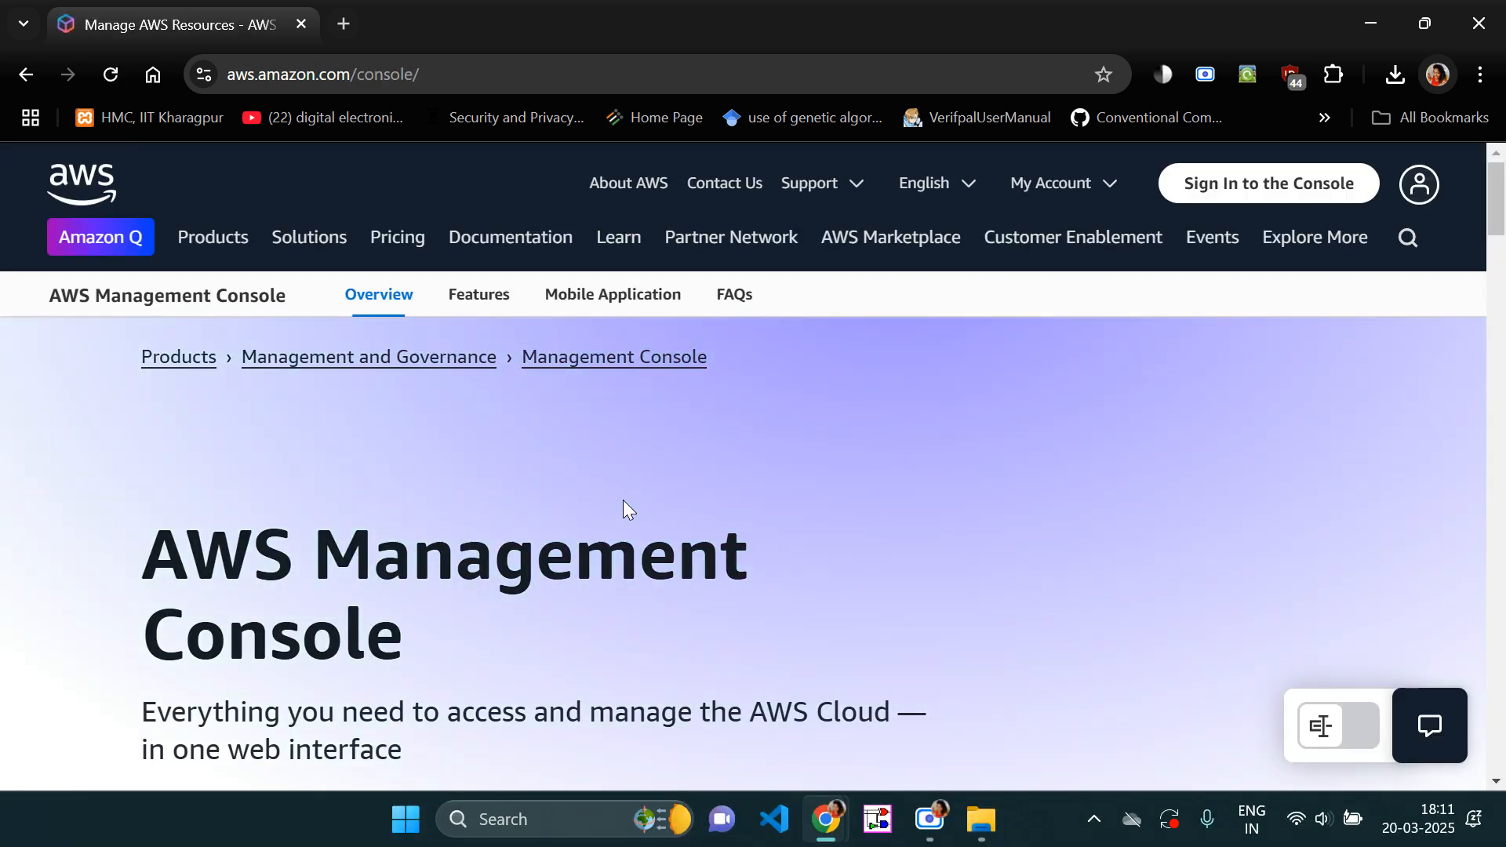
- Reach the IAM user sign-in form and open cloud_security_credentials.csv from Chrome's downloads
left_click(1260, 188)
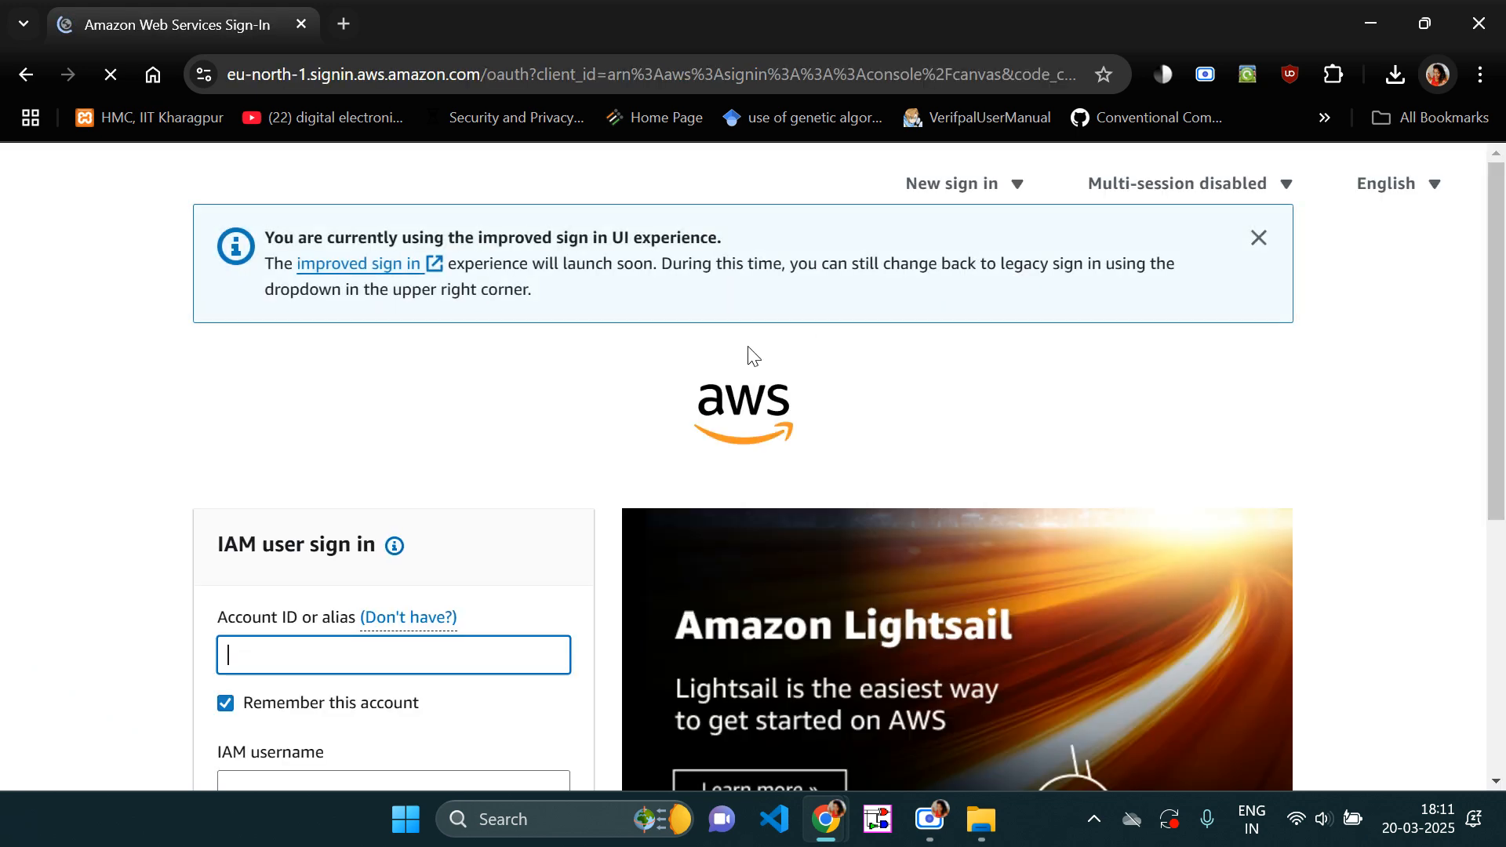
scroll(317, 541, "down", 3)
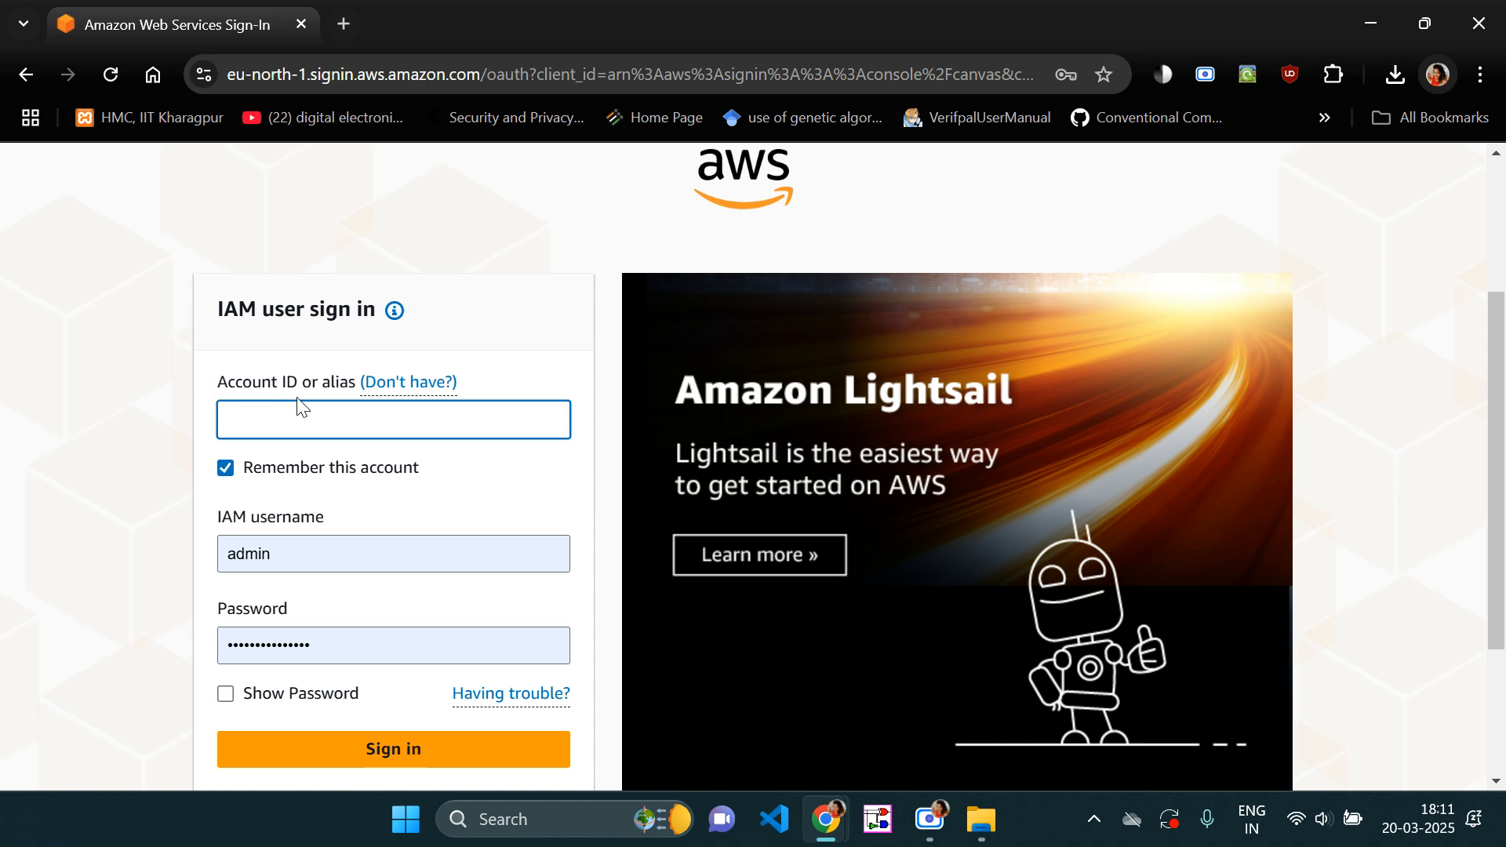
left_click(1385, 73)
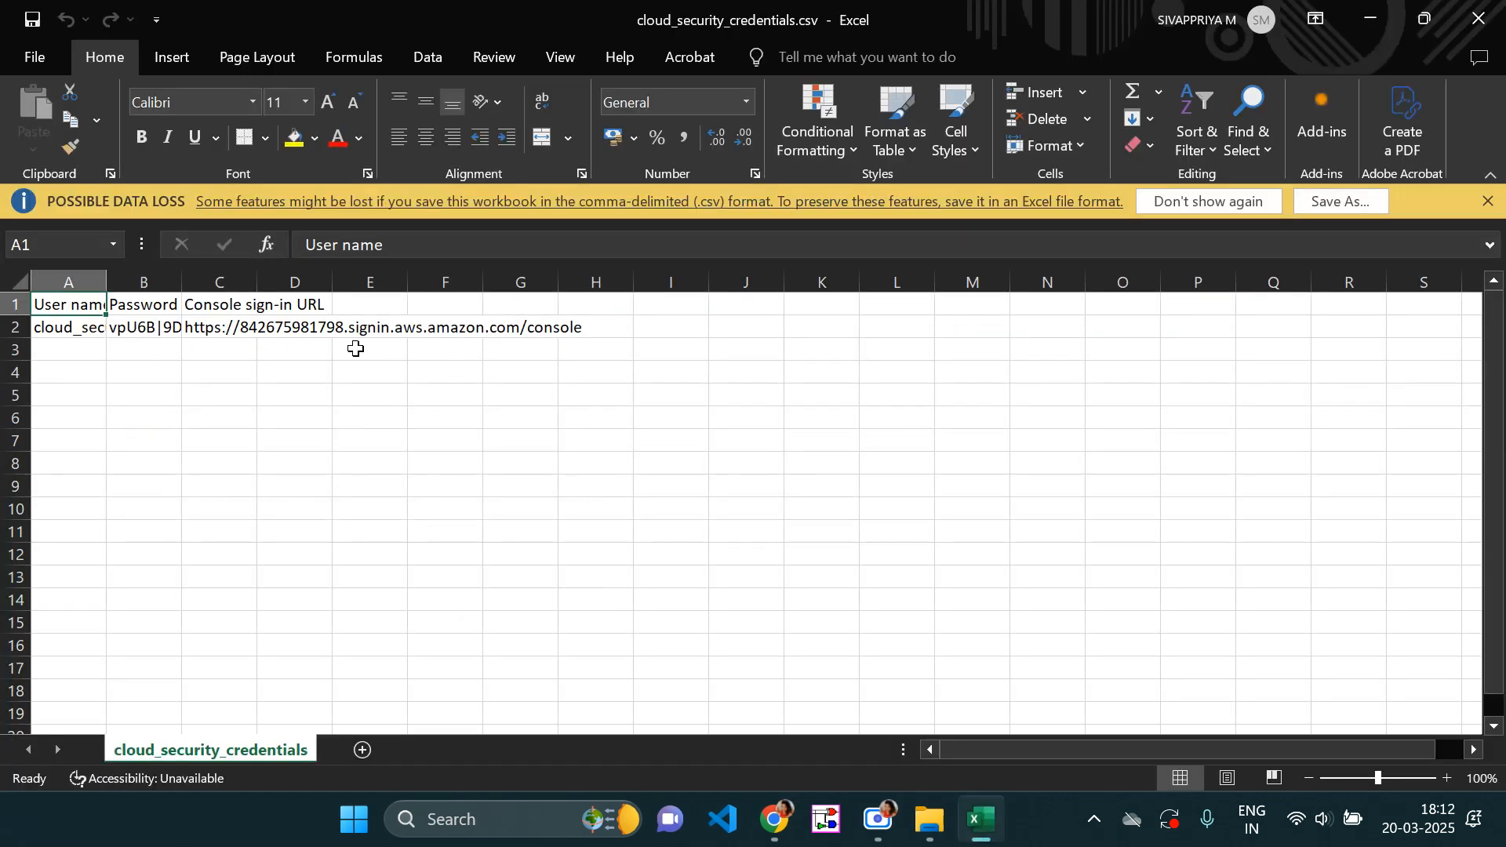
- Copy the console sign-in URL from cell C2 of the credentials sheet and return to Chrome
left_click(195, 328)
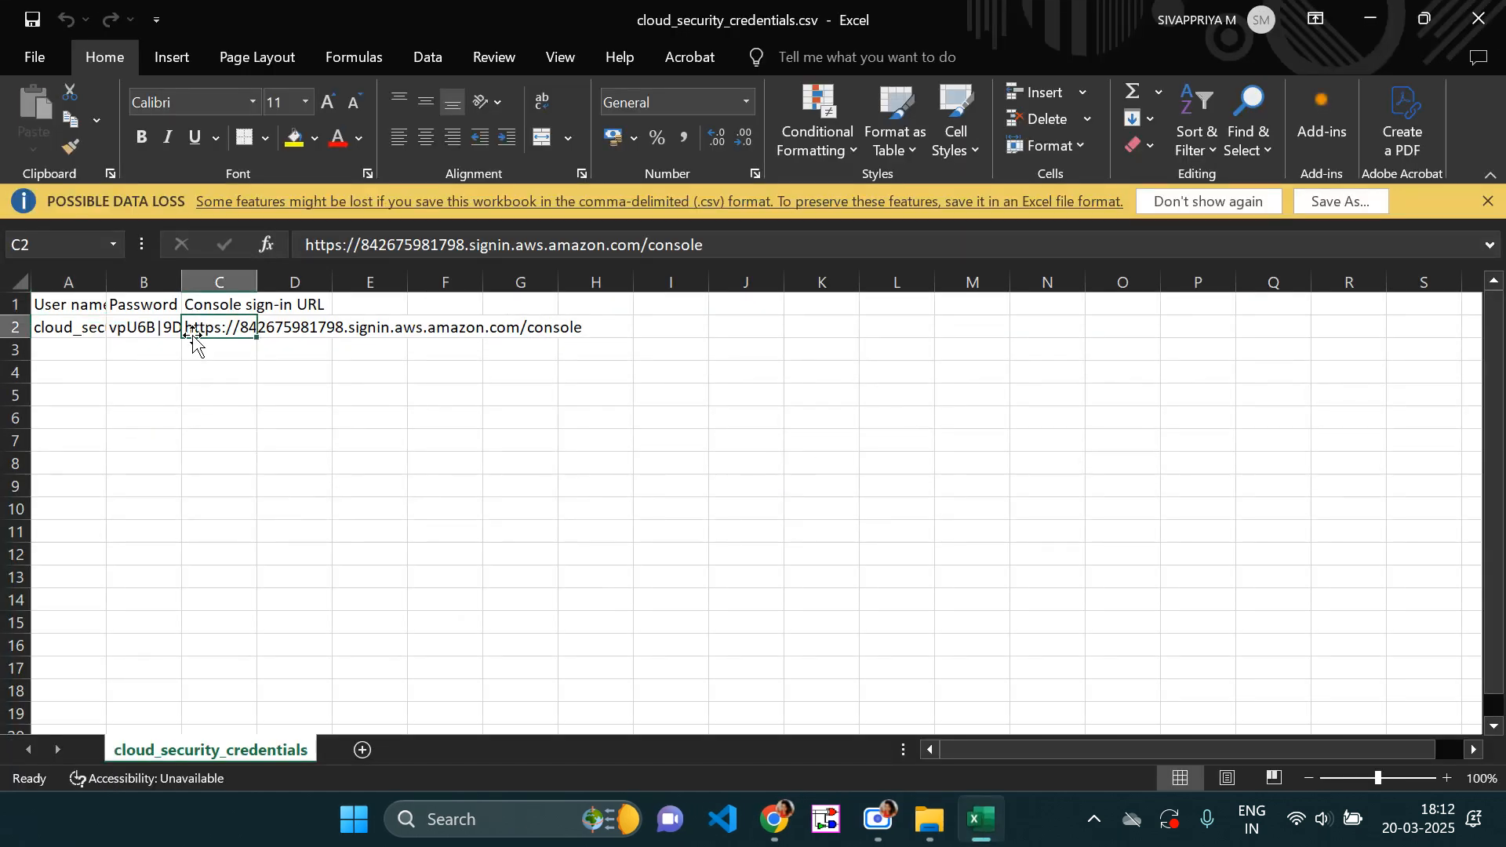
left_click(361, 247)
type("a")
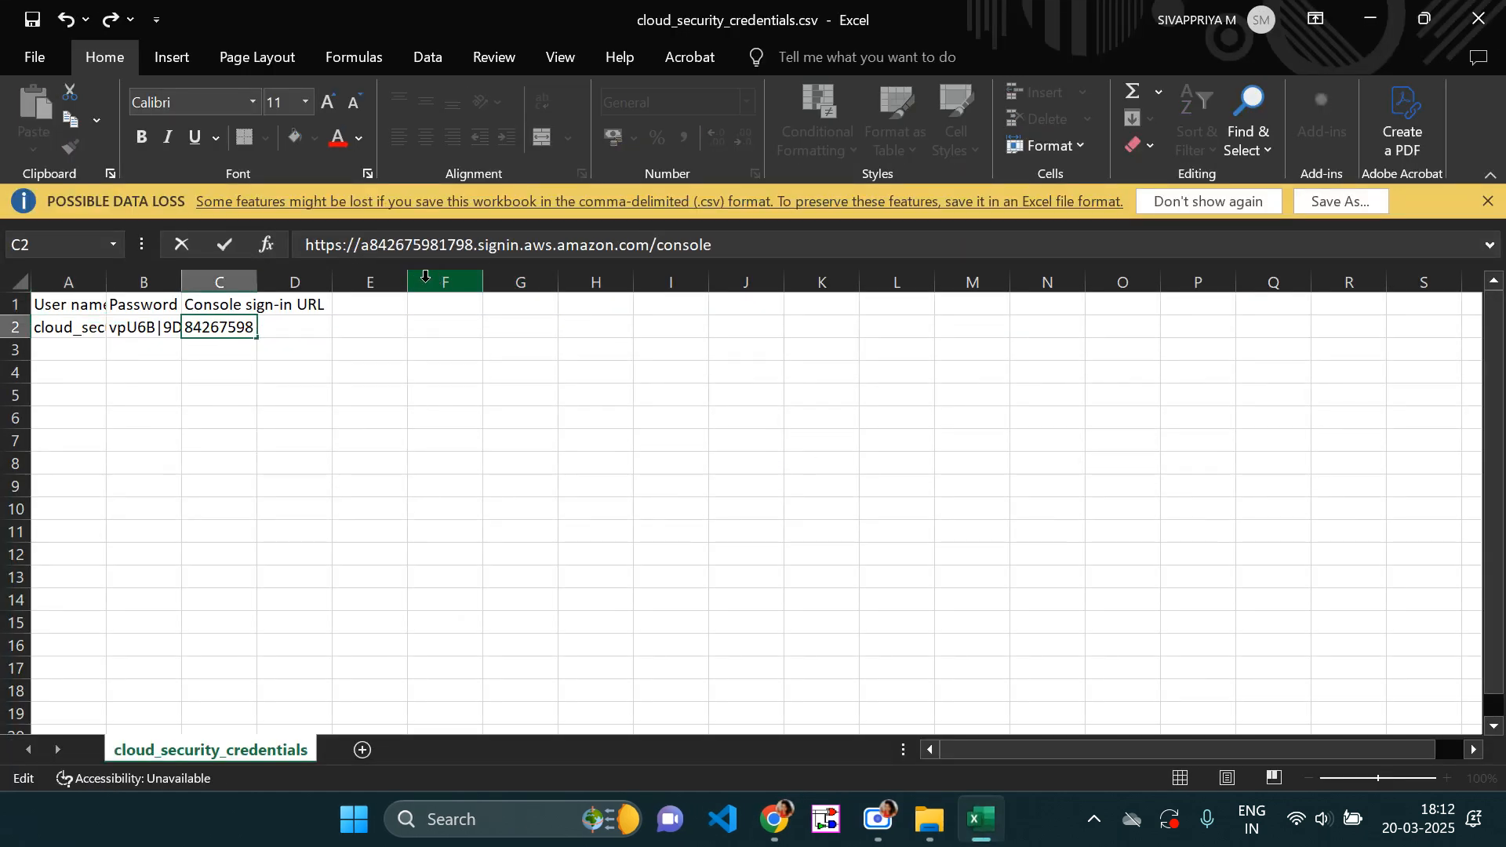
key("BackSpace")
key("ctrl+a")
key("ctrl+c")
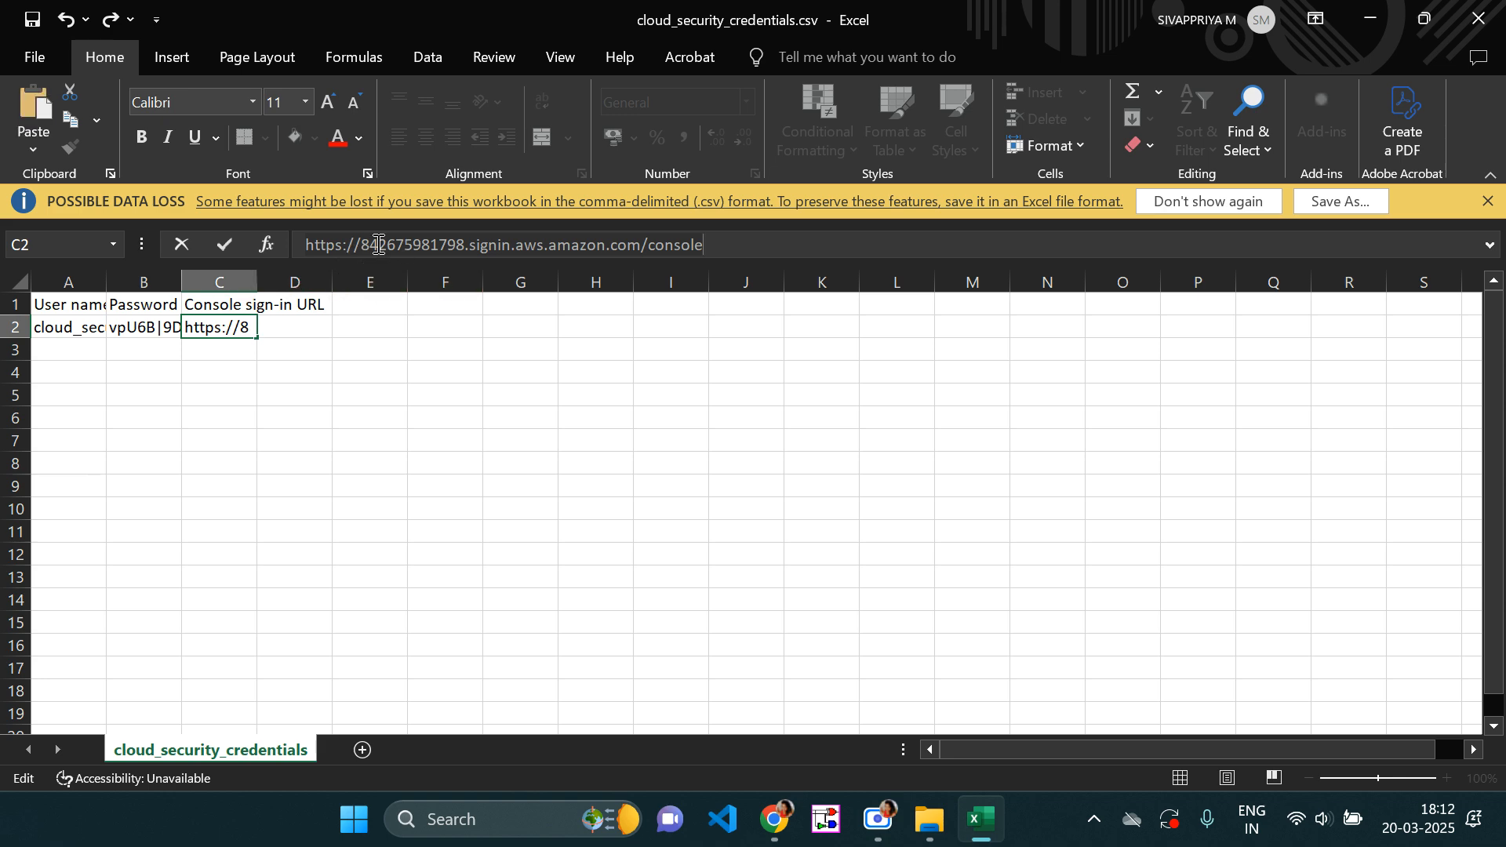
key("alt+Tab")
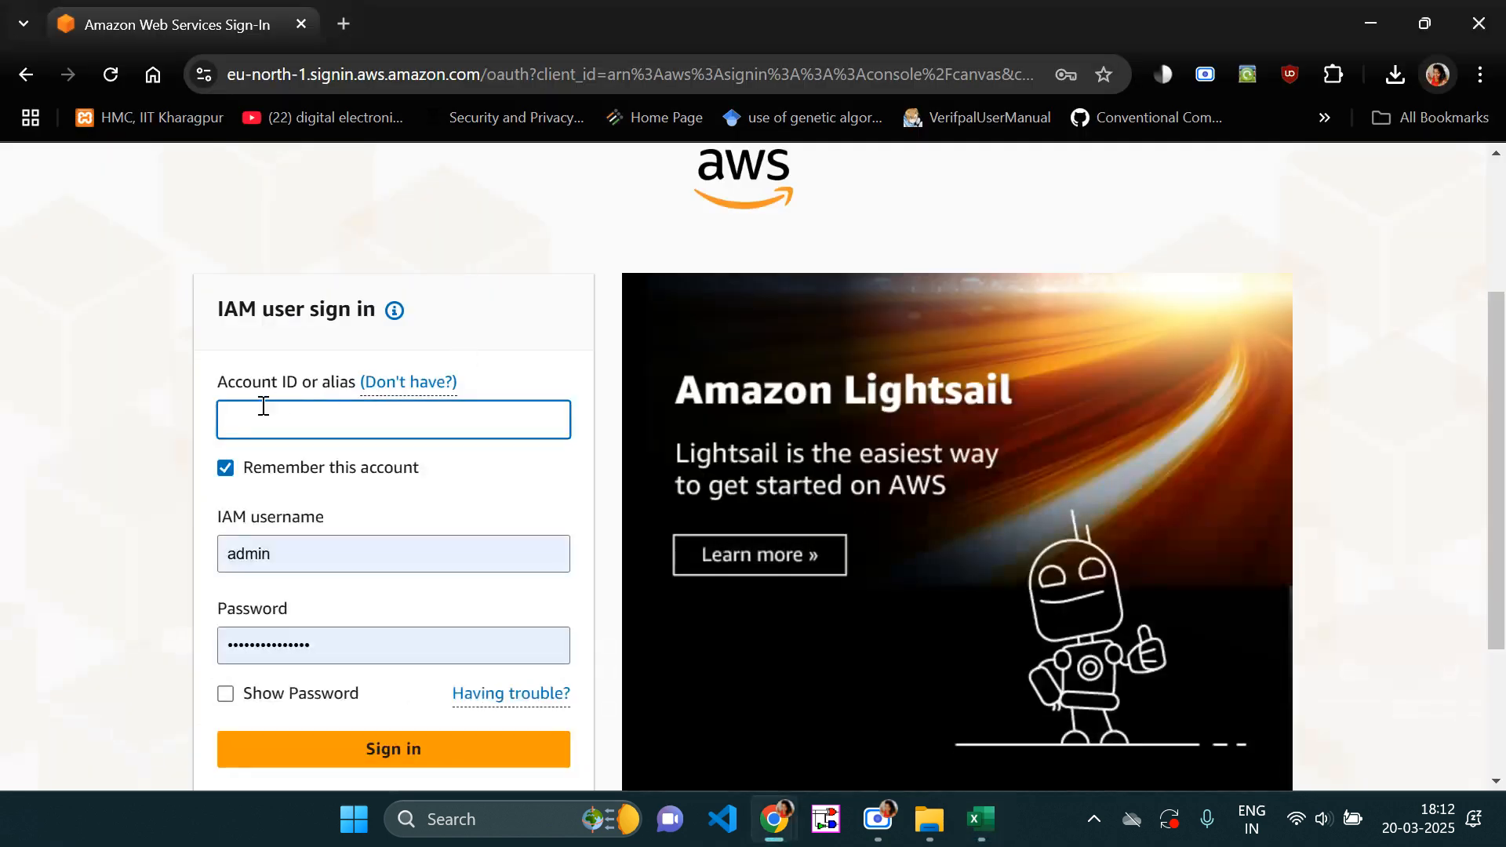
- Load the copied sign-in URL in a new tab and replace the username with cloud_security
left_click(341, 25)
key("ctrl+v")
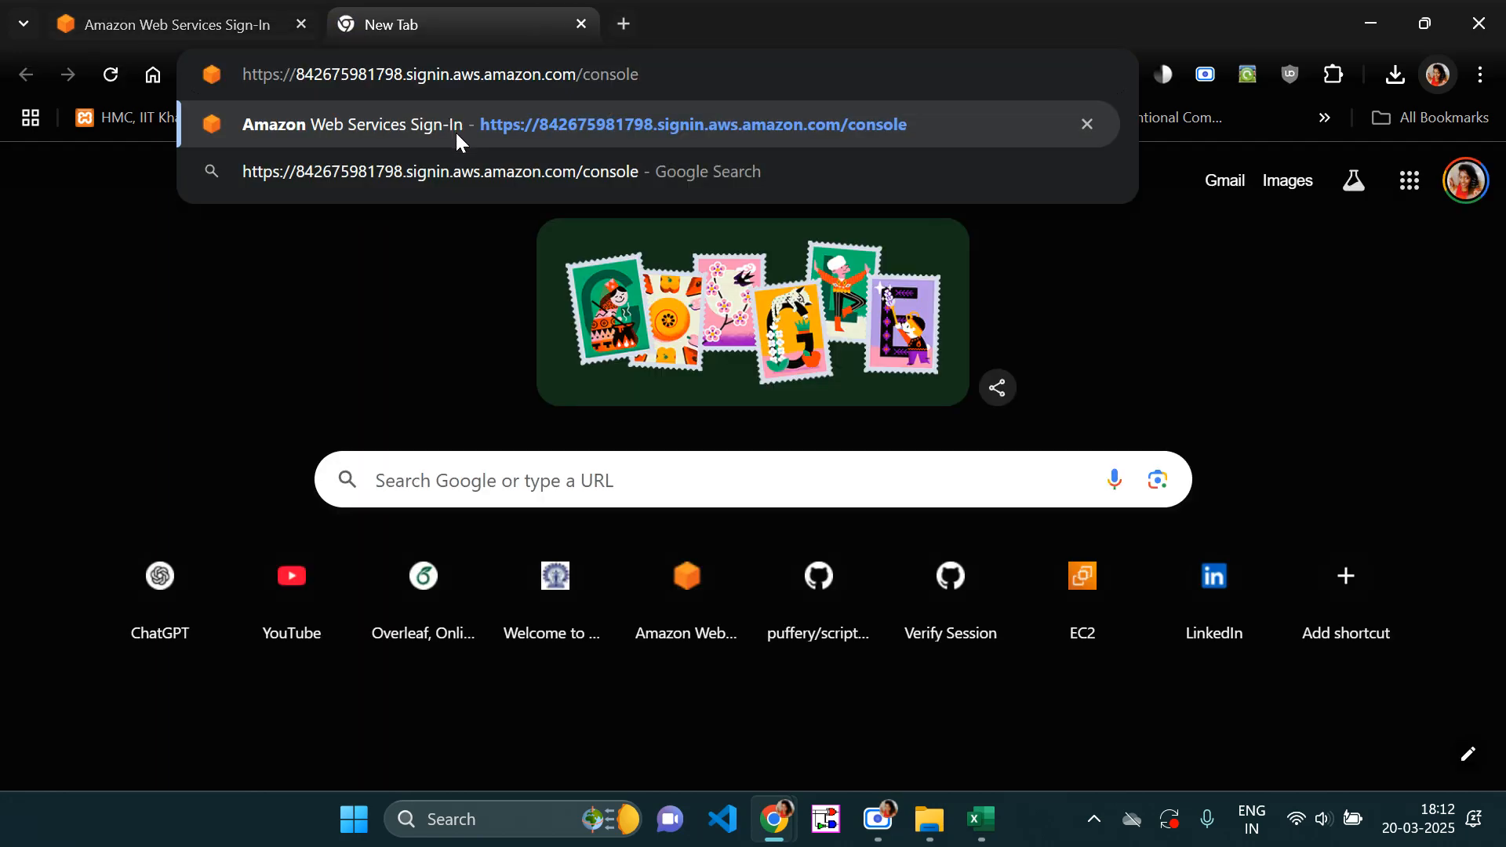
left_click(456, 134)
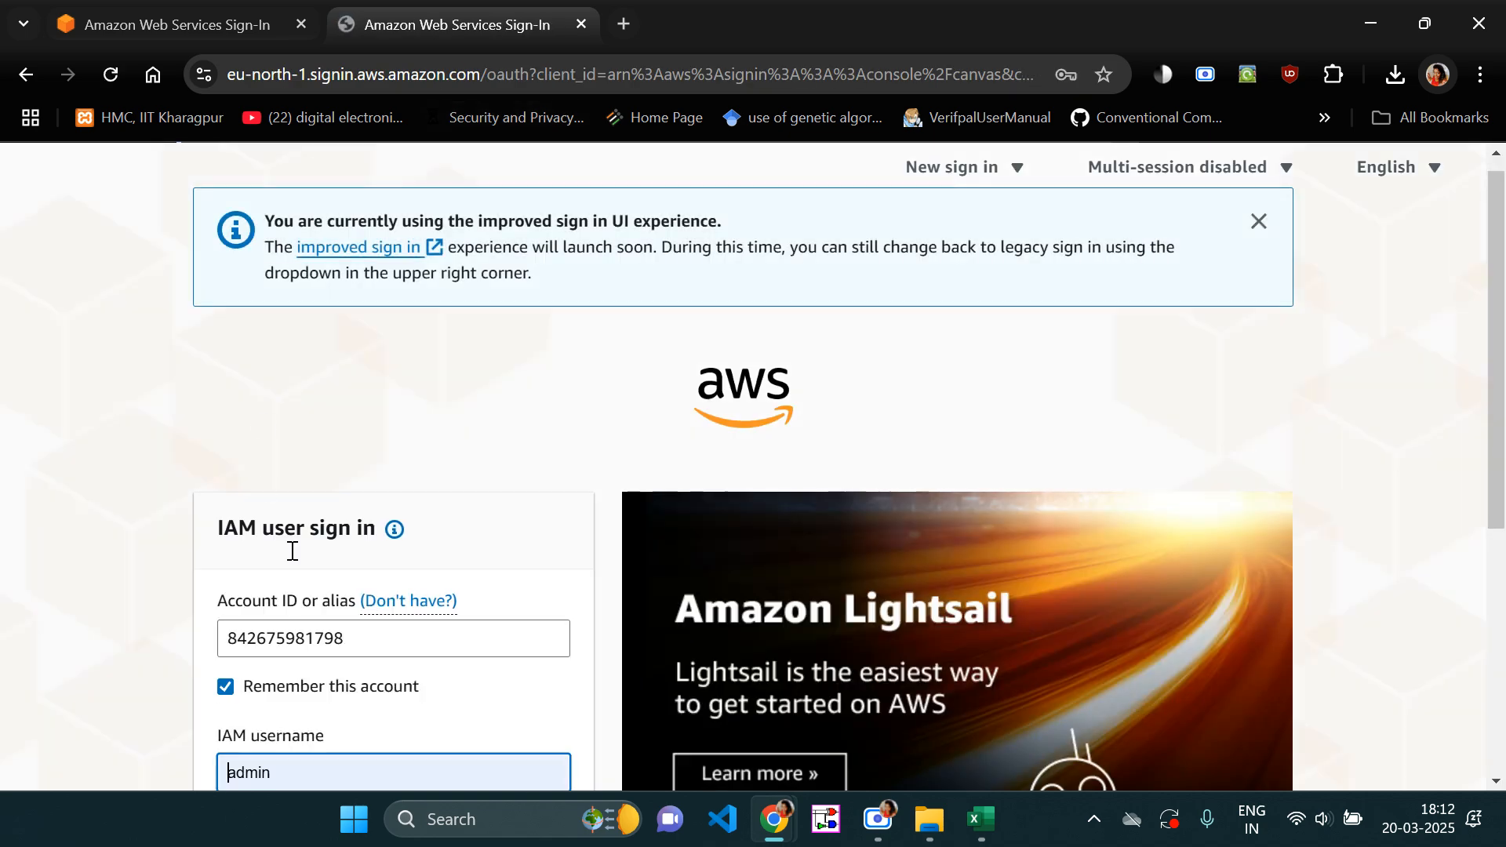
scroll(351, 639, "down", 2)
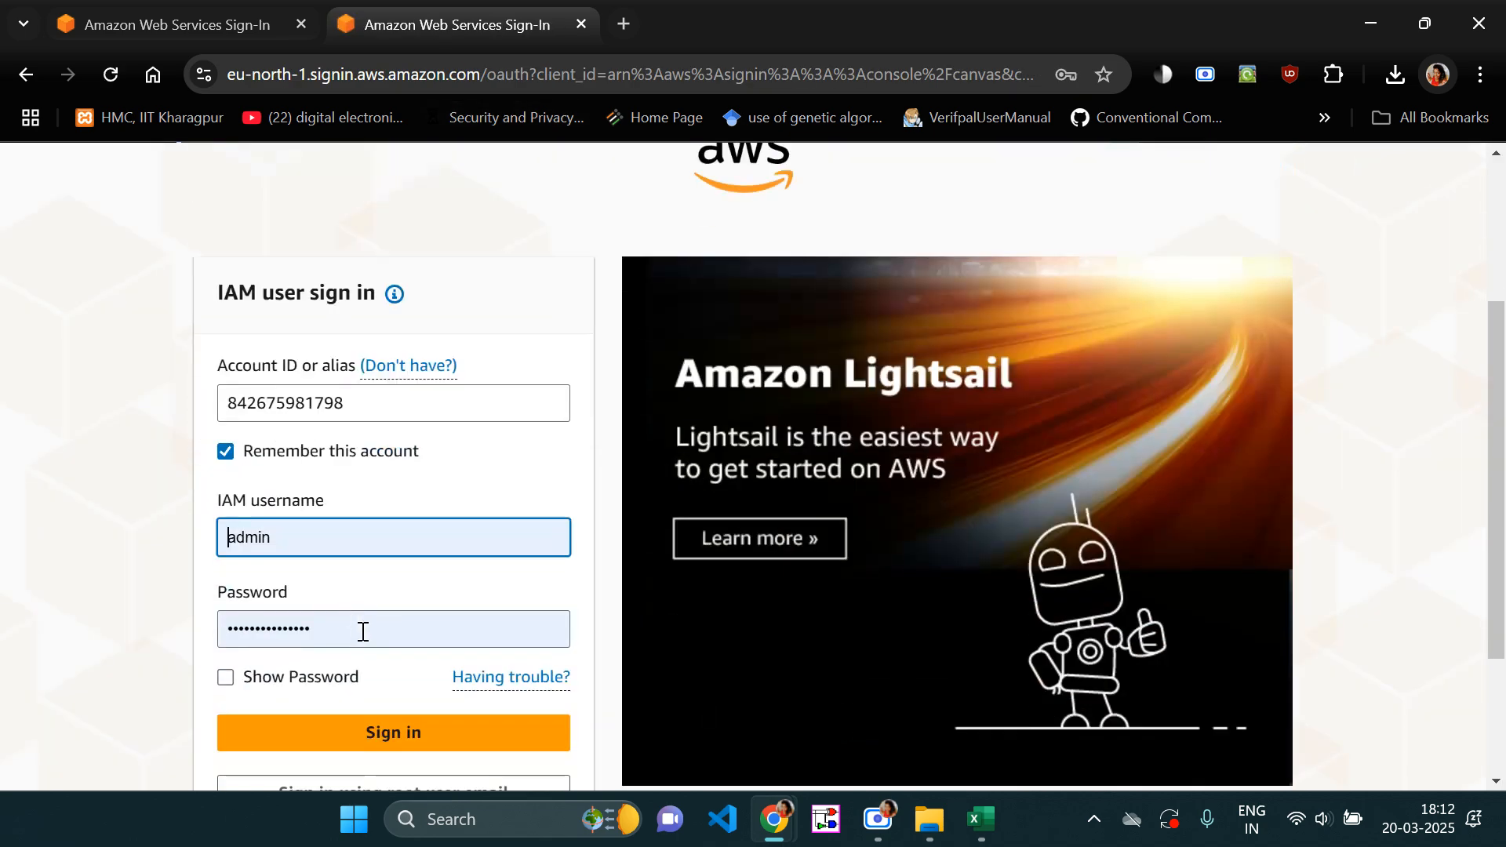
left_click(309, 543)
key("ctrl+a")
key("BackSpace")
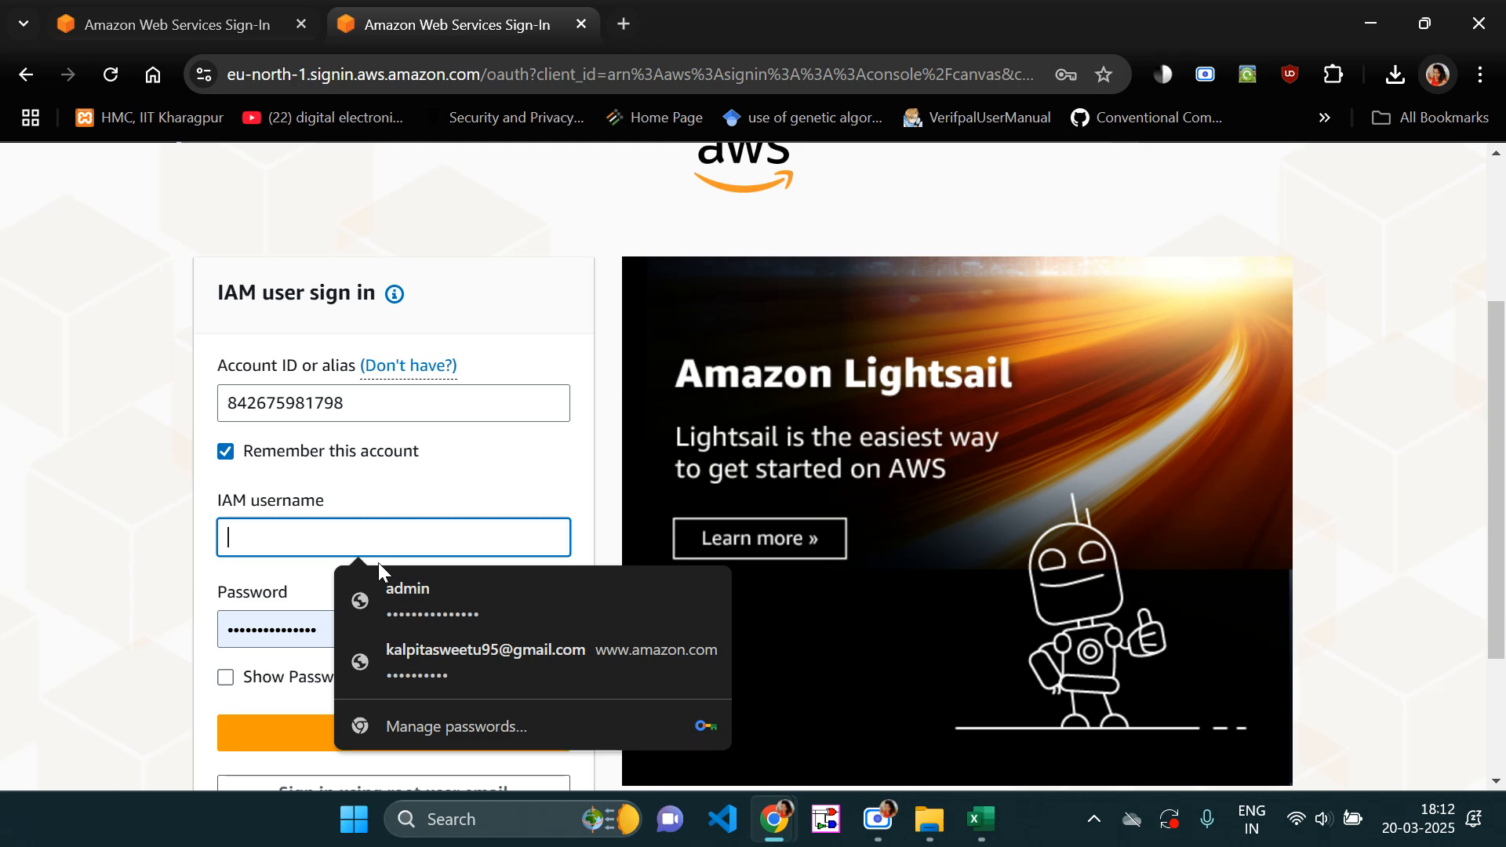
type("cloud_se")
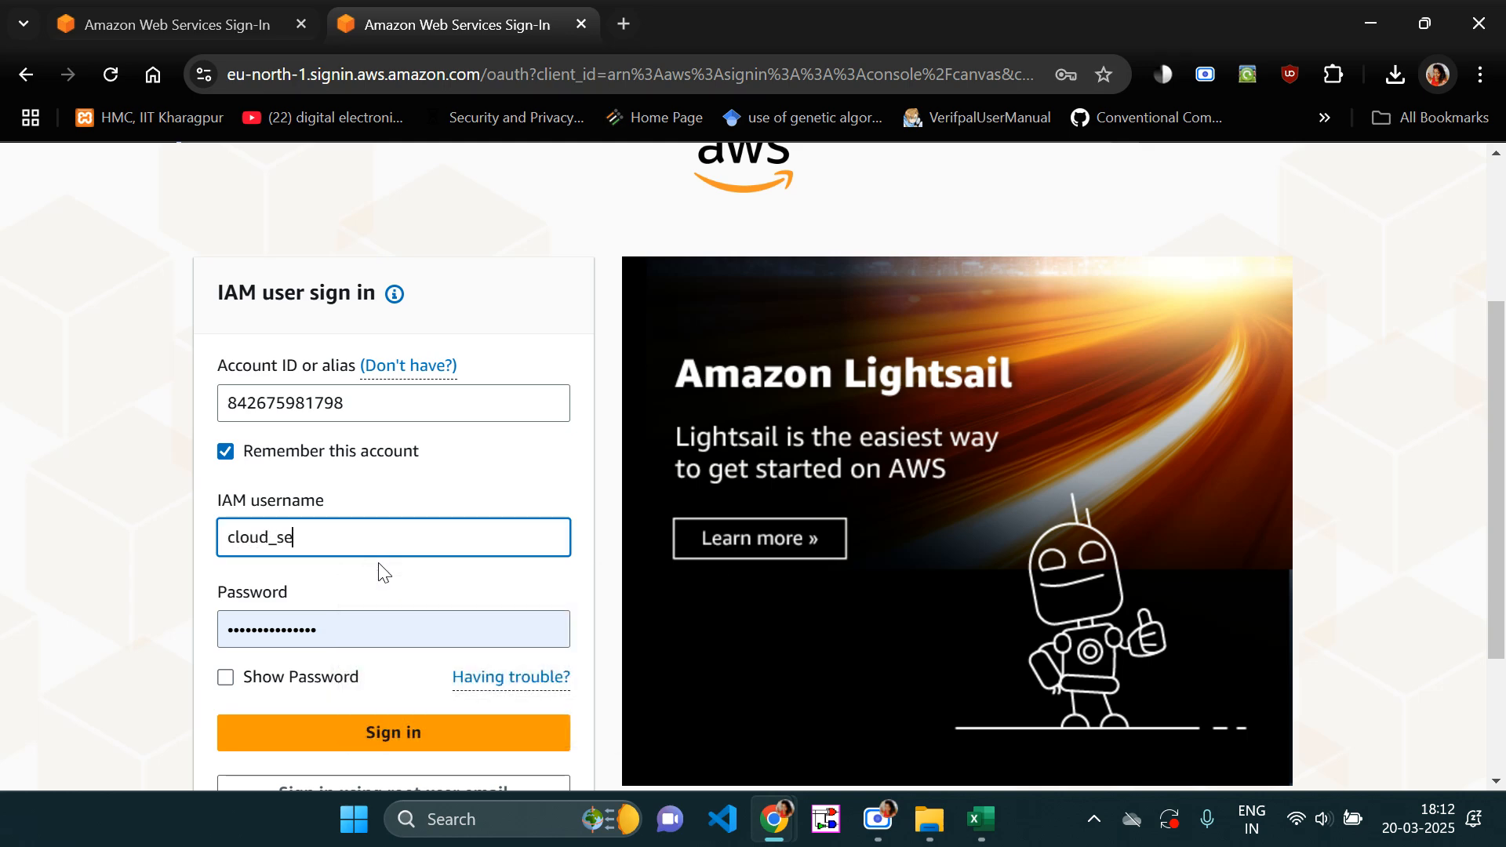
type("curity")
- Paste the temporary password from cell B2 into Password, show it, and sign in
key("alt+Tab")
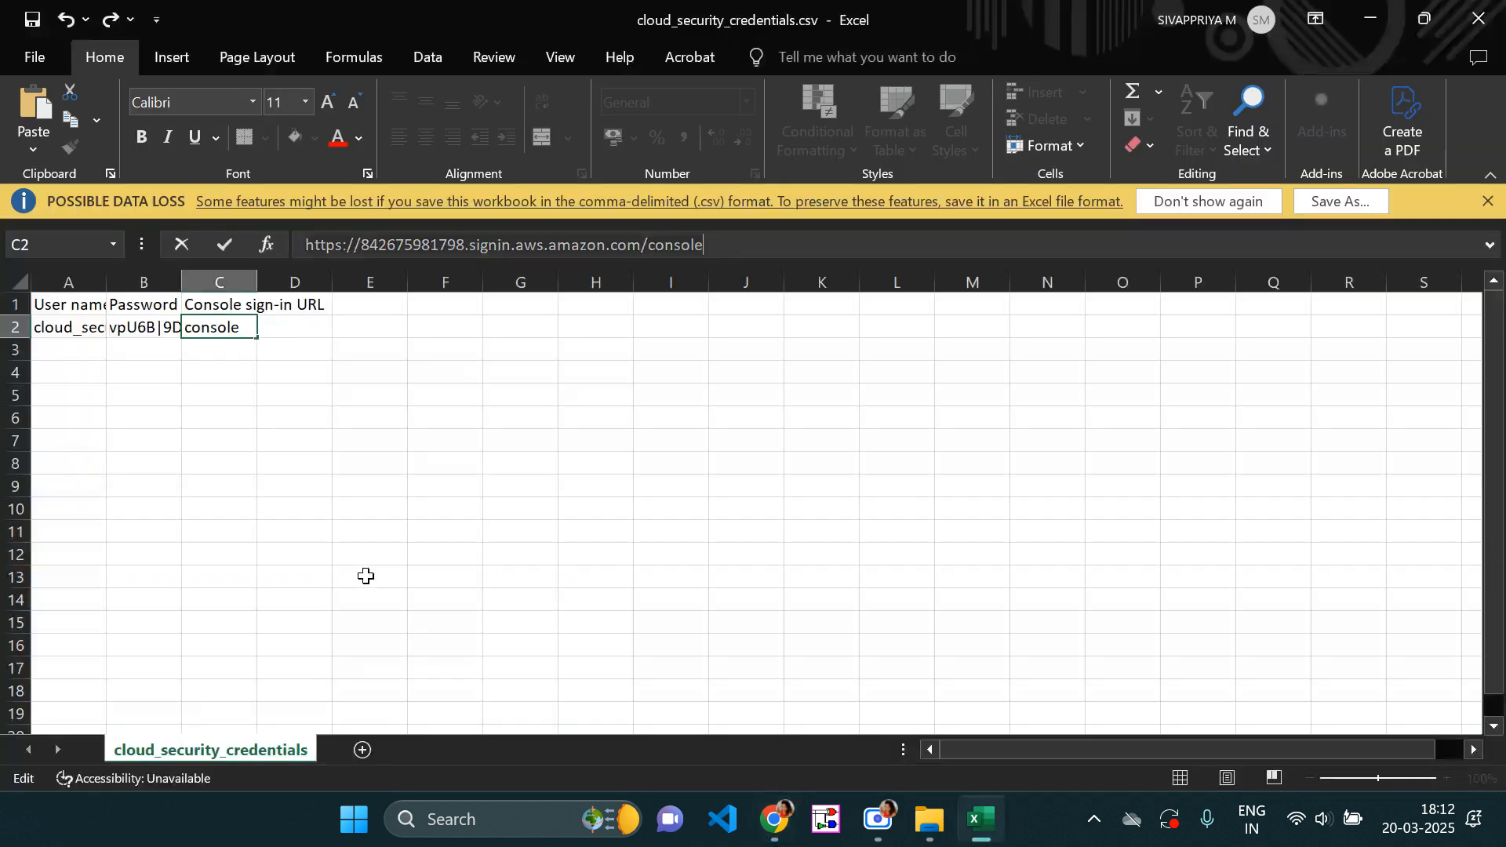
left_click(54, 335)
left_click(138, 327)
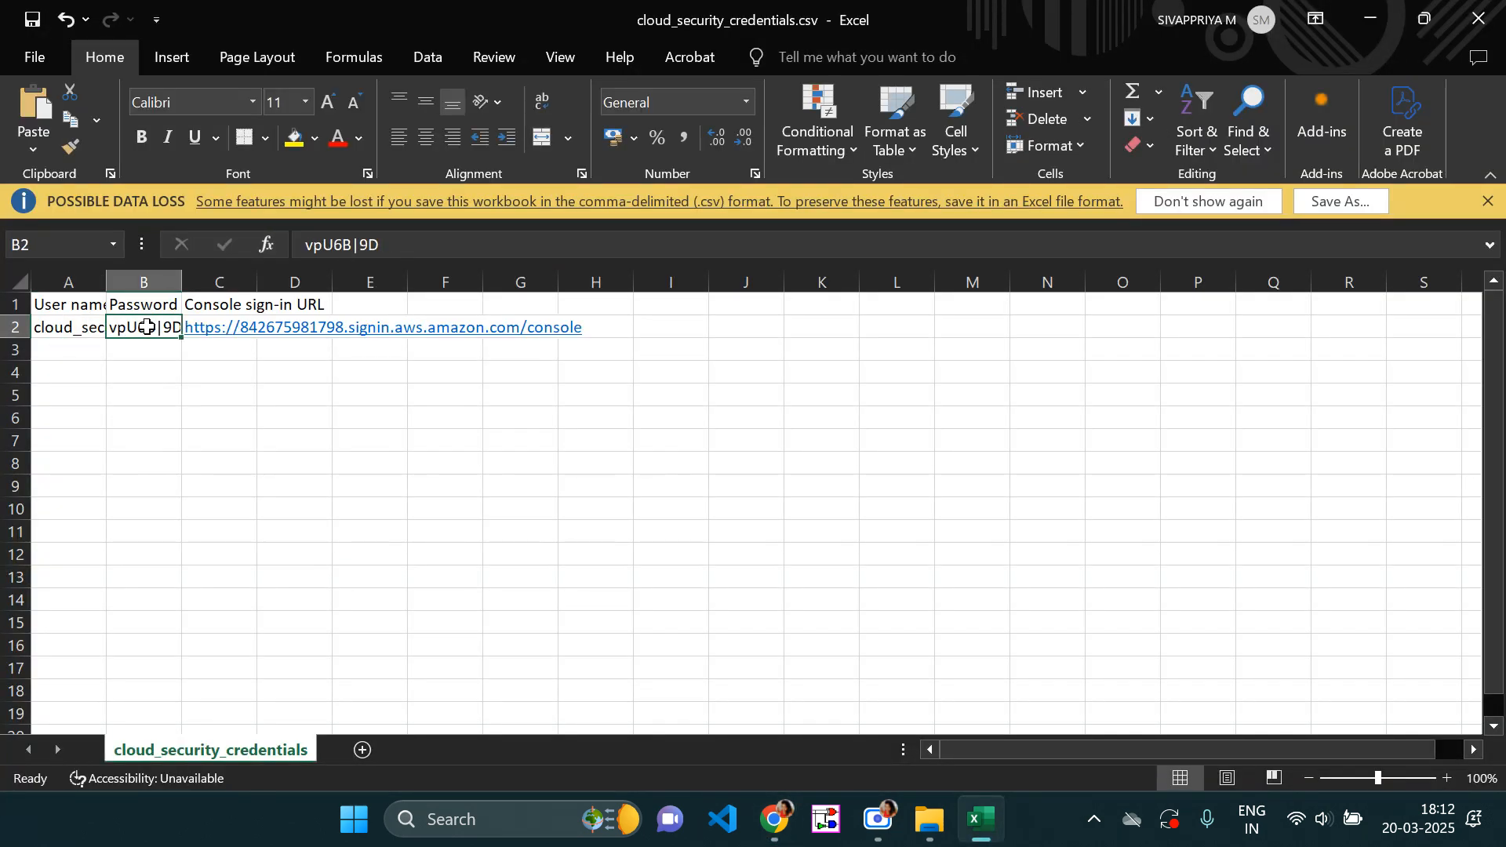
key("ctrl+c")
key("alt+Tab")
left_click(336, 632)
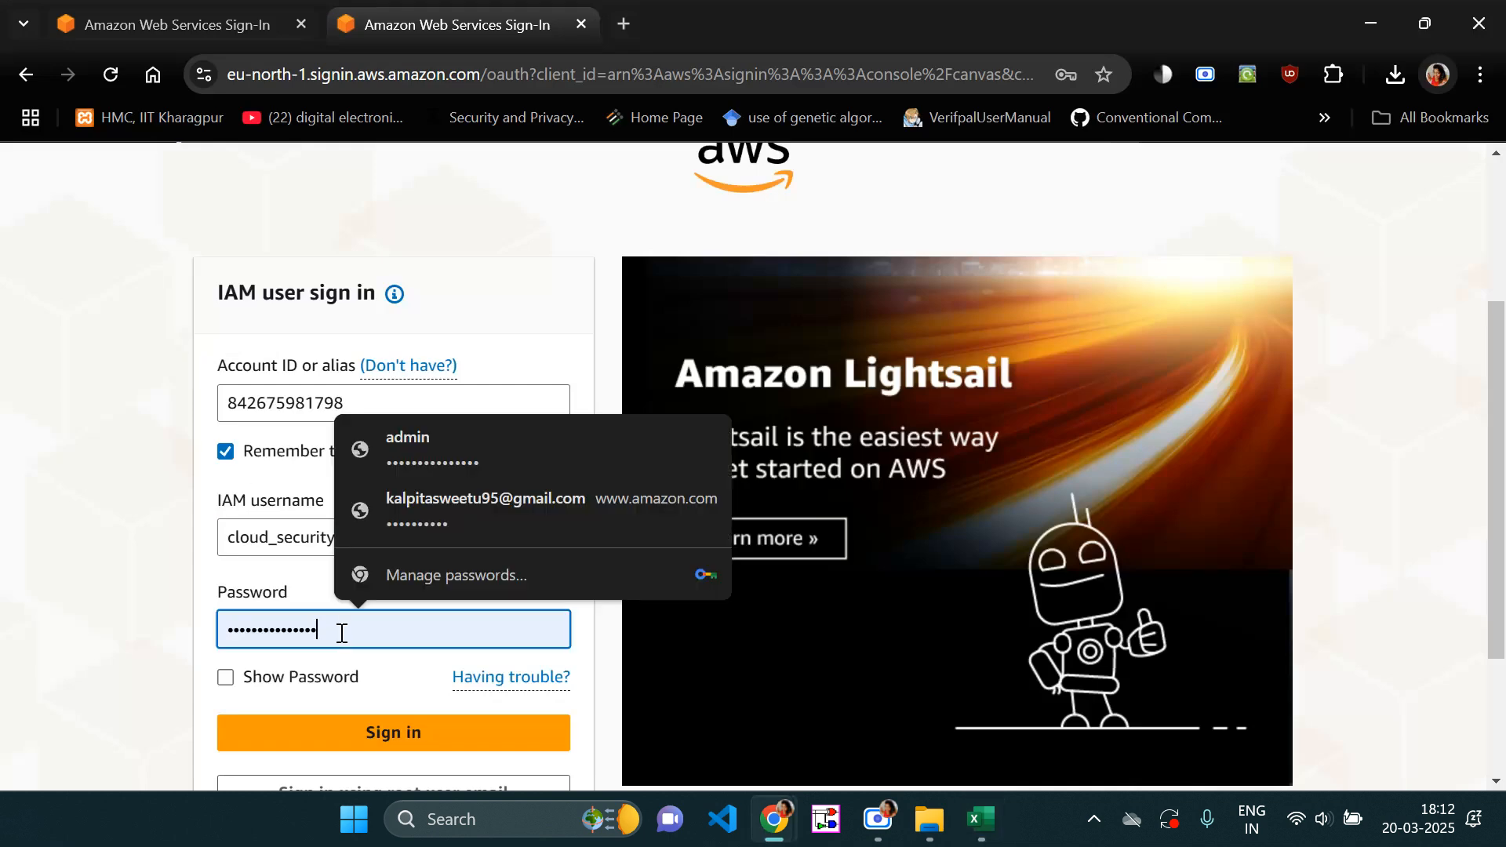
key("ctrl+a")
key("ctrl+v")
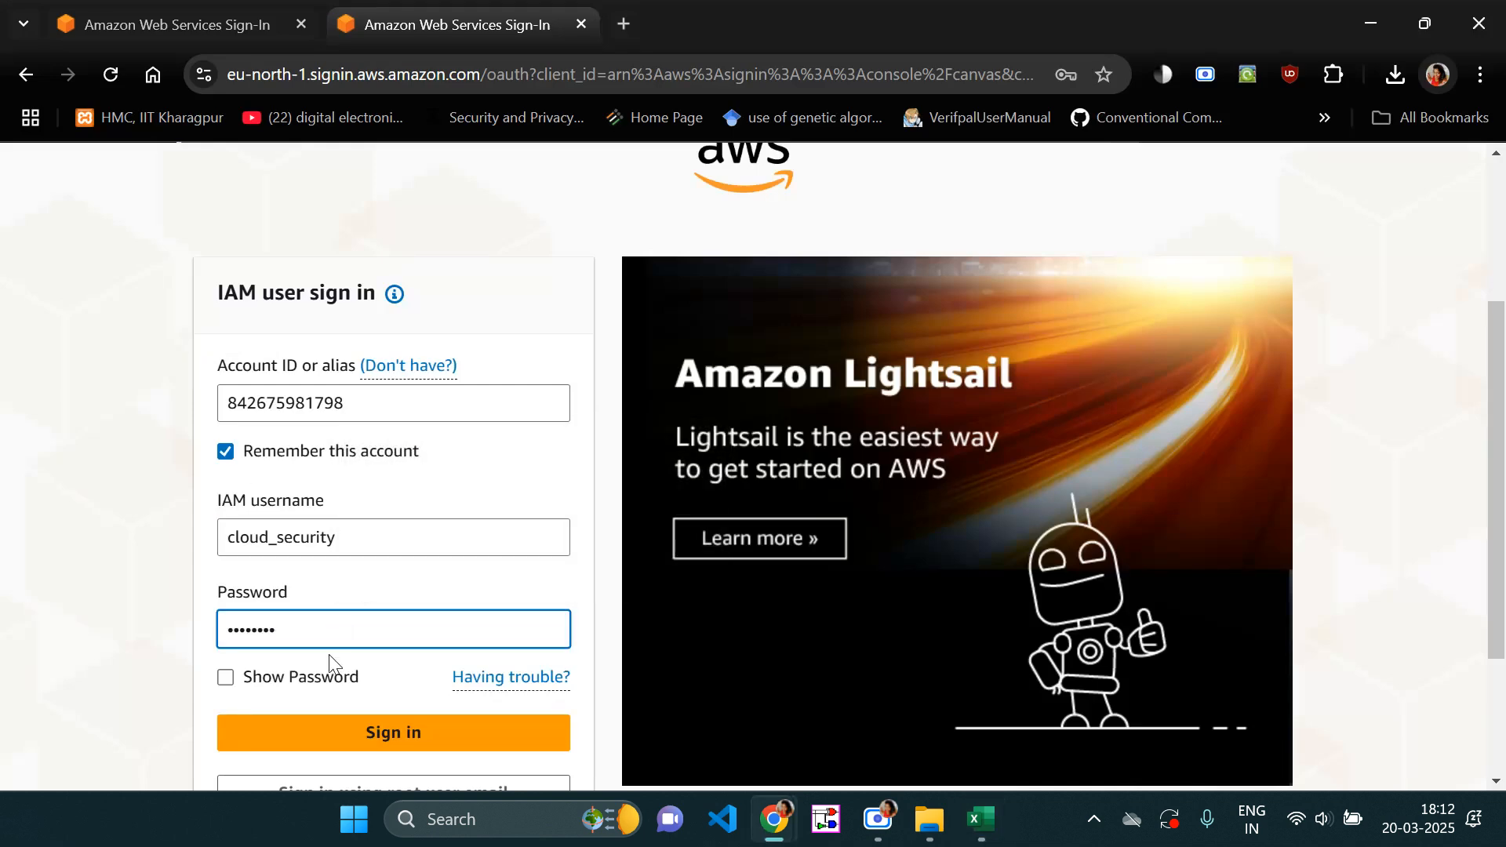
left_click(317, 671)
scroll(196, 596, "down", 1)
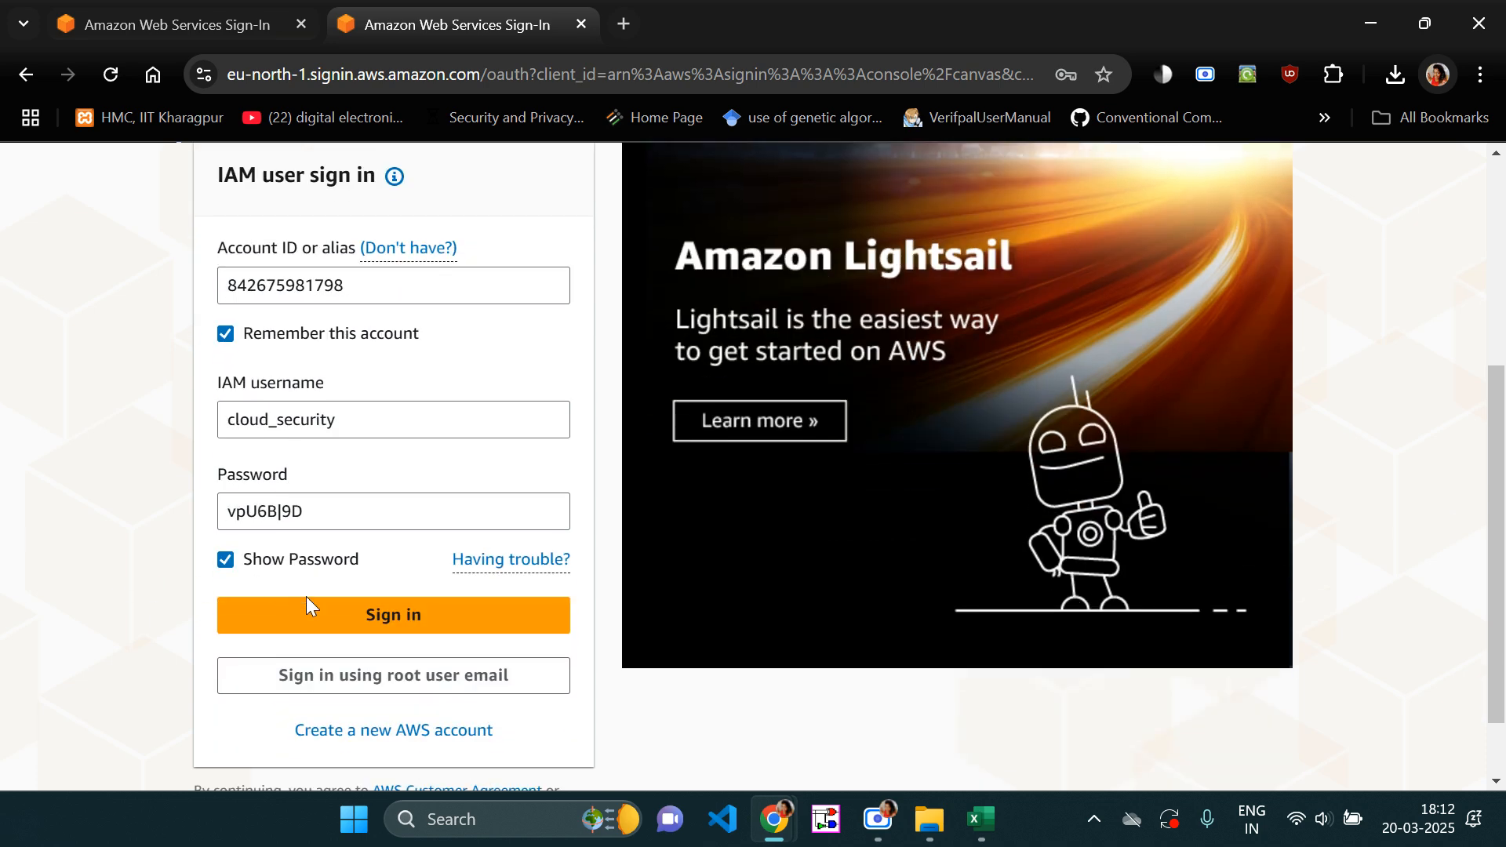
left_click(422, 617)
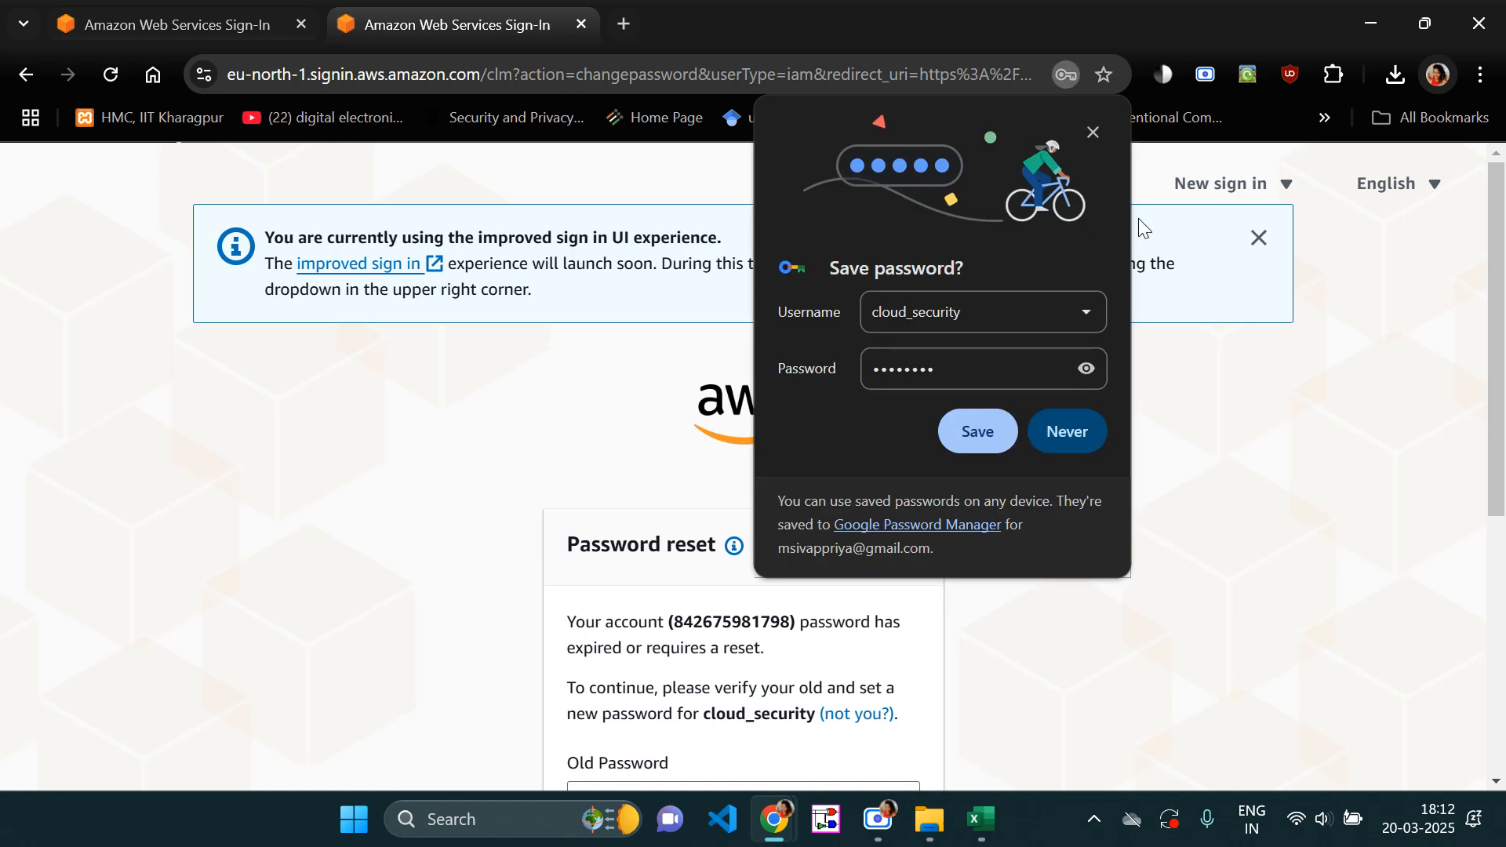
- Paste the temporary password as the old one, enter and confirm a new password, and submit
left_click(1090, 137)
scroll(588, 445, "down", 3)
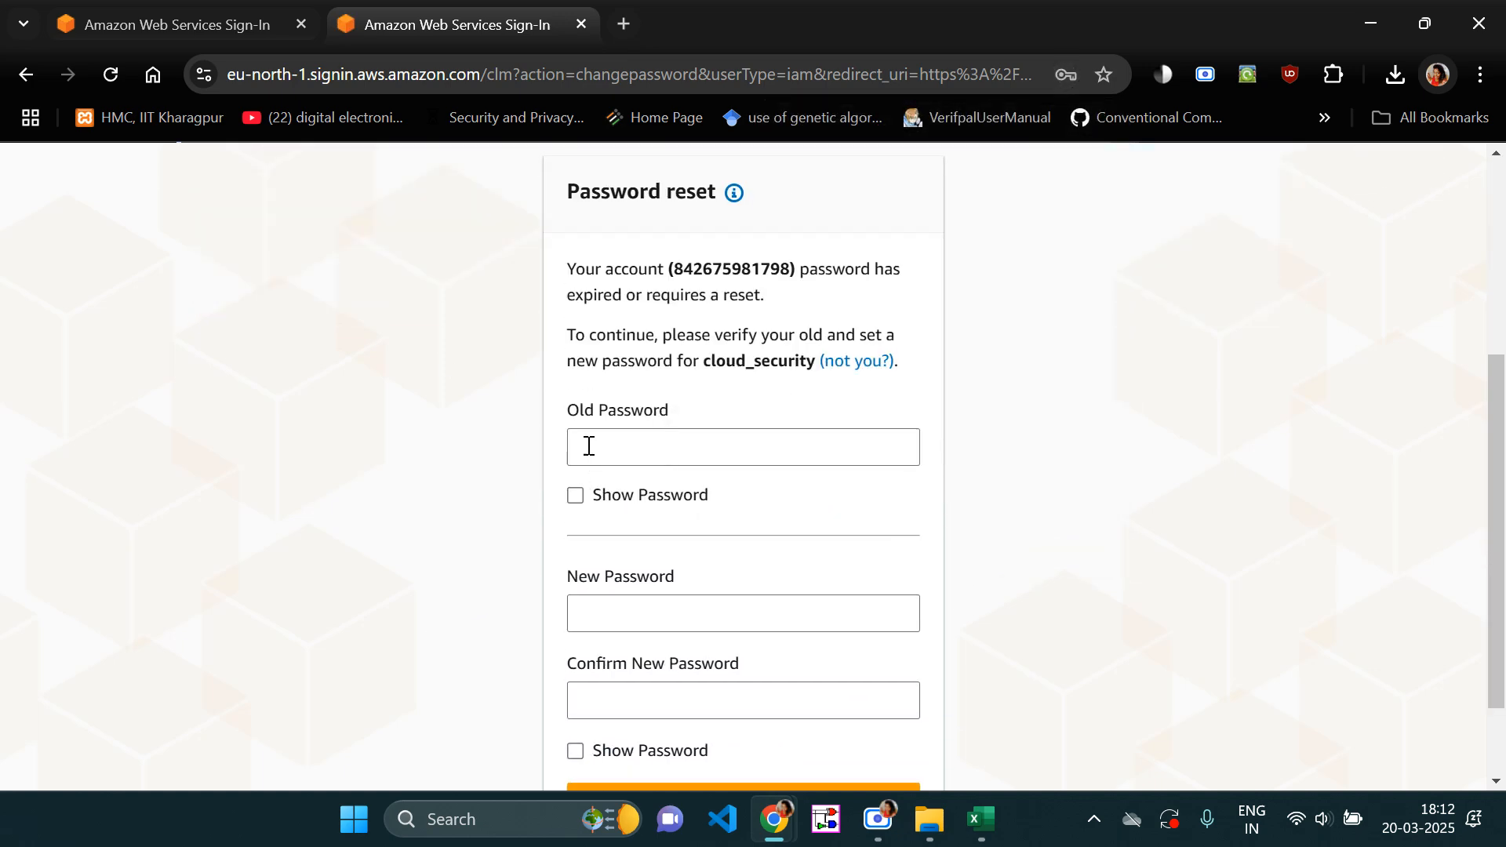
left_click(695, 445)
key("ctrl+v")
left_click(633, 494)
scroll(612, 498, "down", 1)
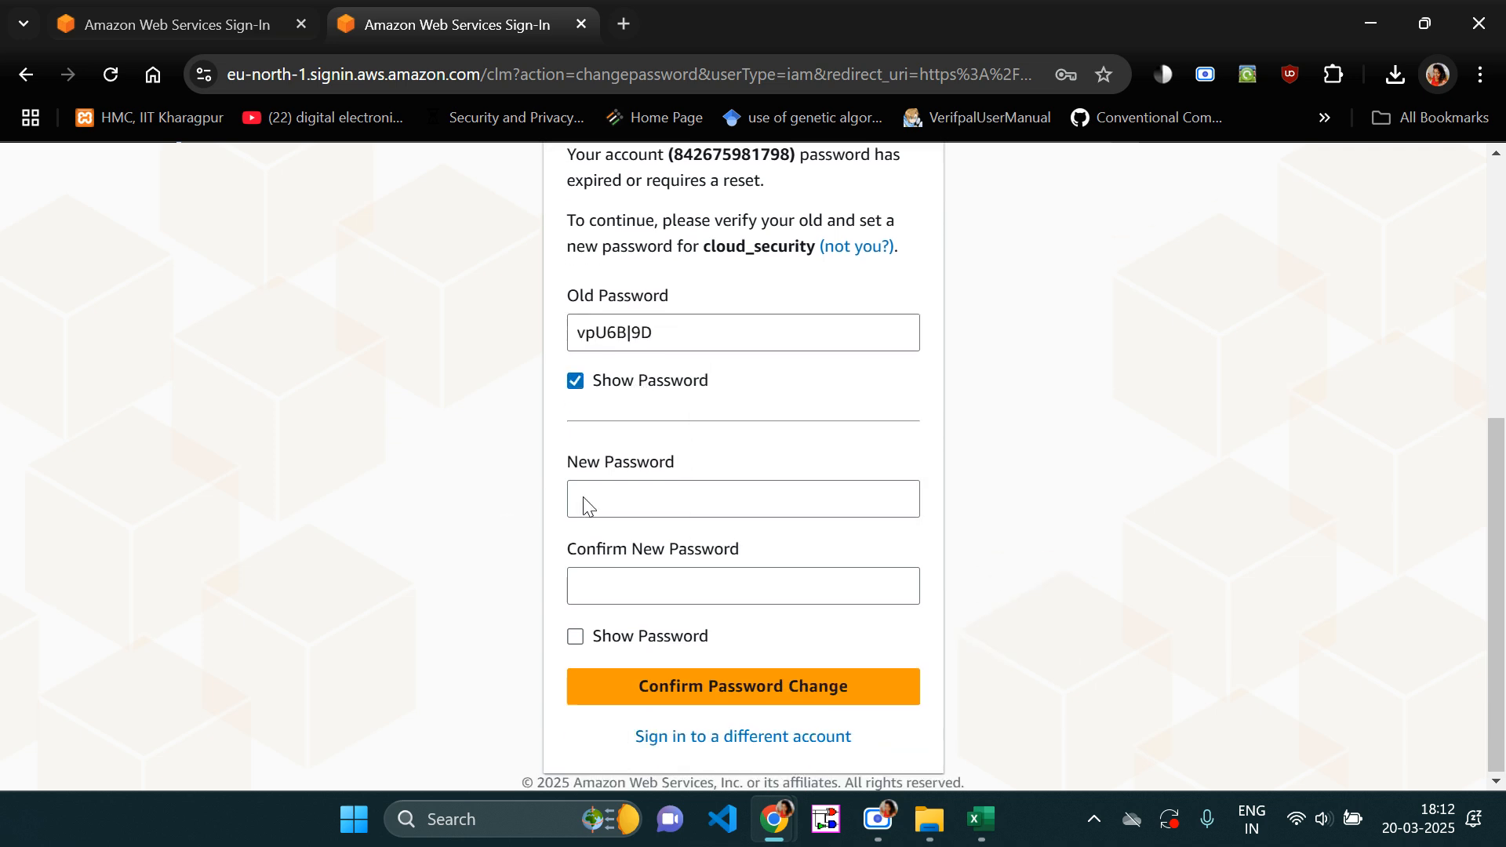
left_click(682, 486)
type("••••")
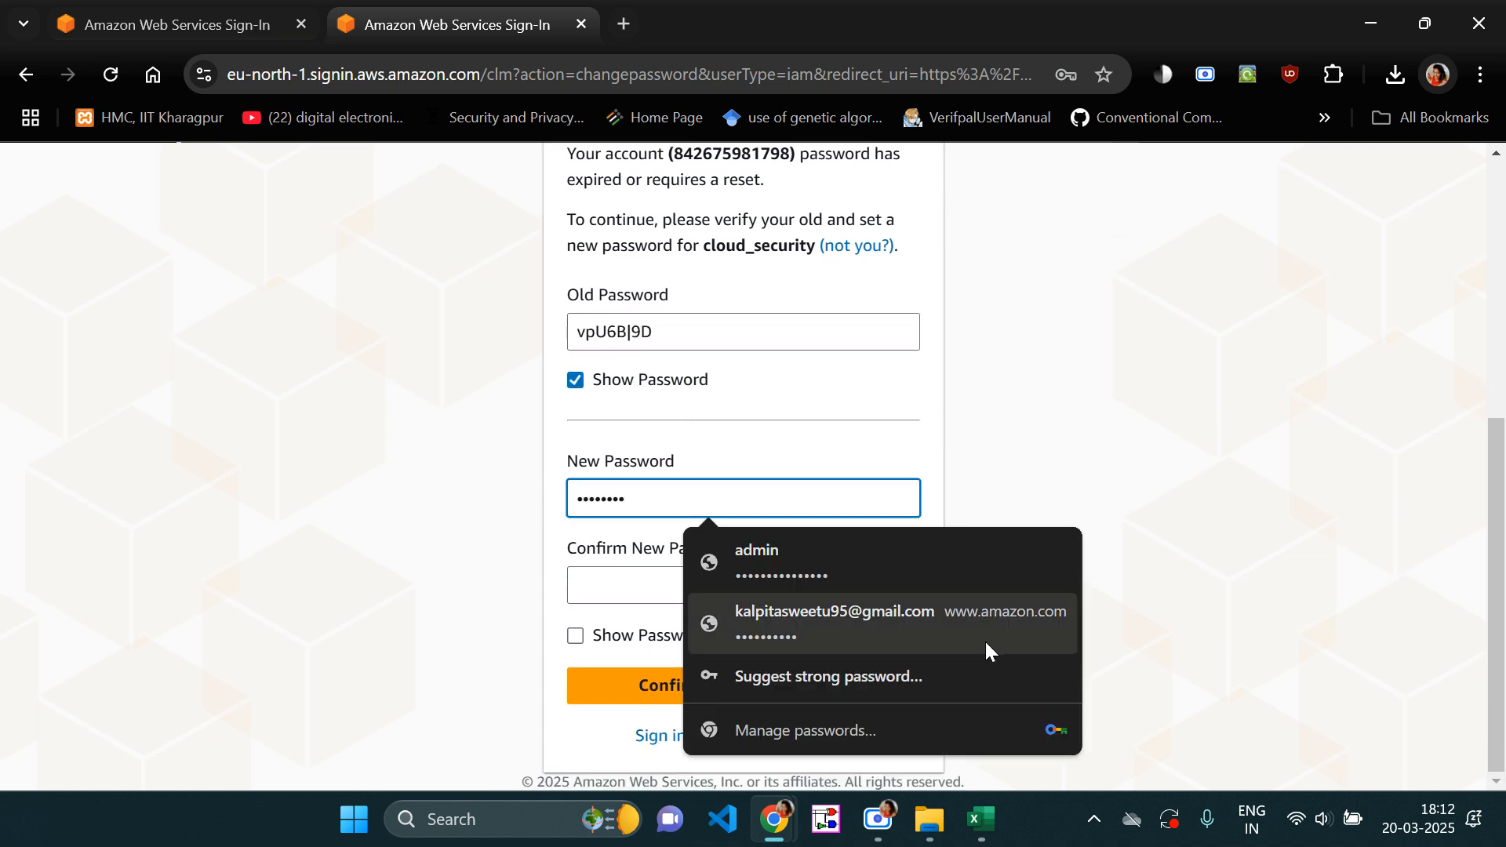
left_click(623, 581)
type("•••")
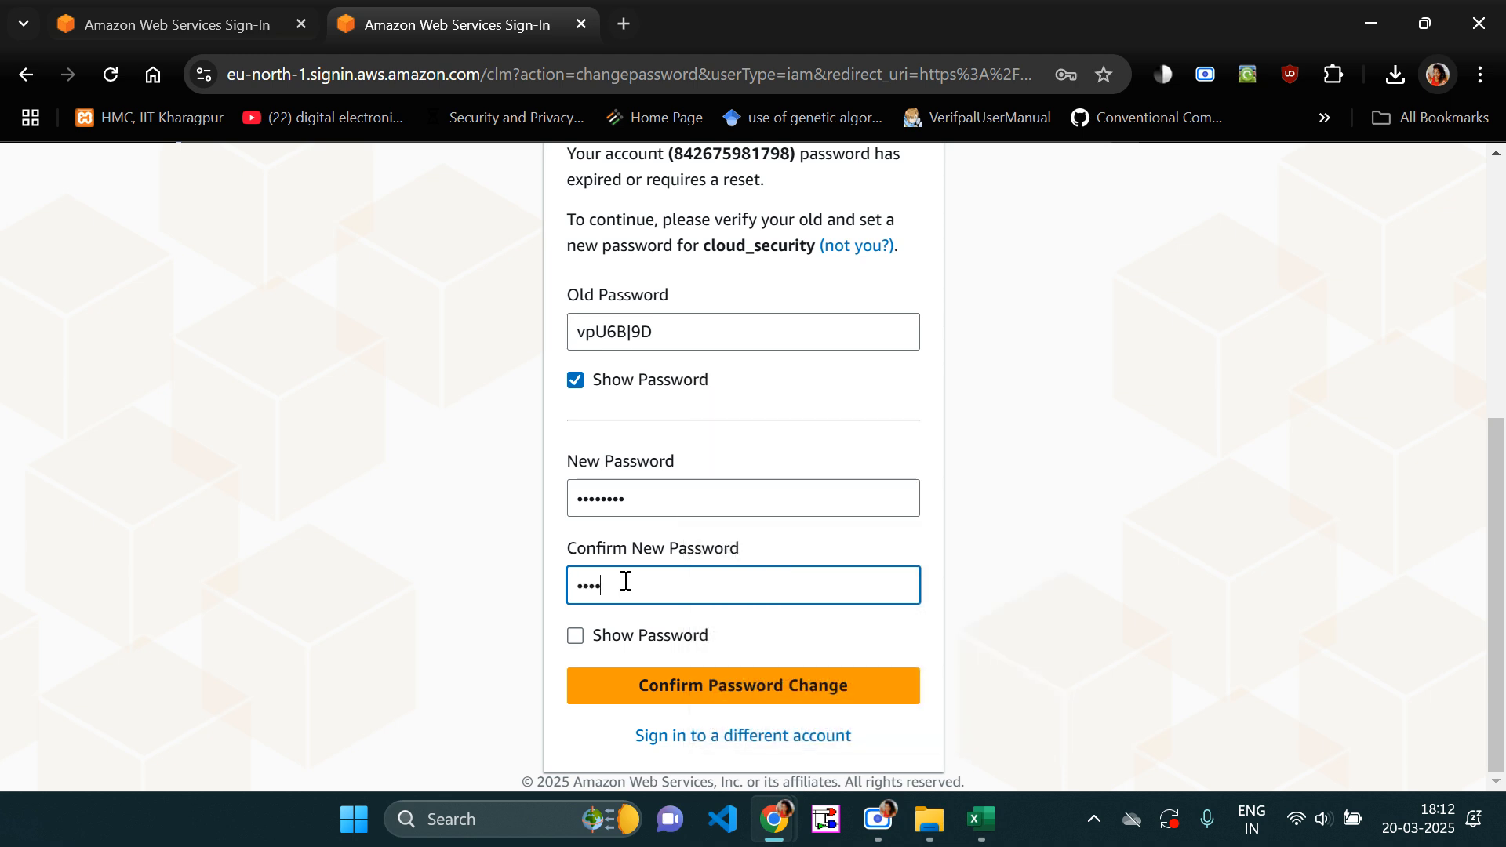
type("•••••")
left_click(776, 686)
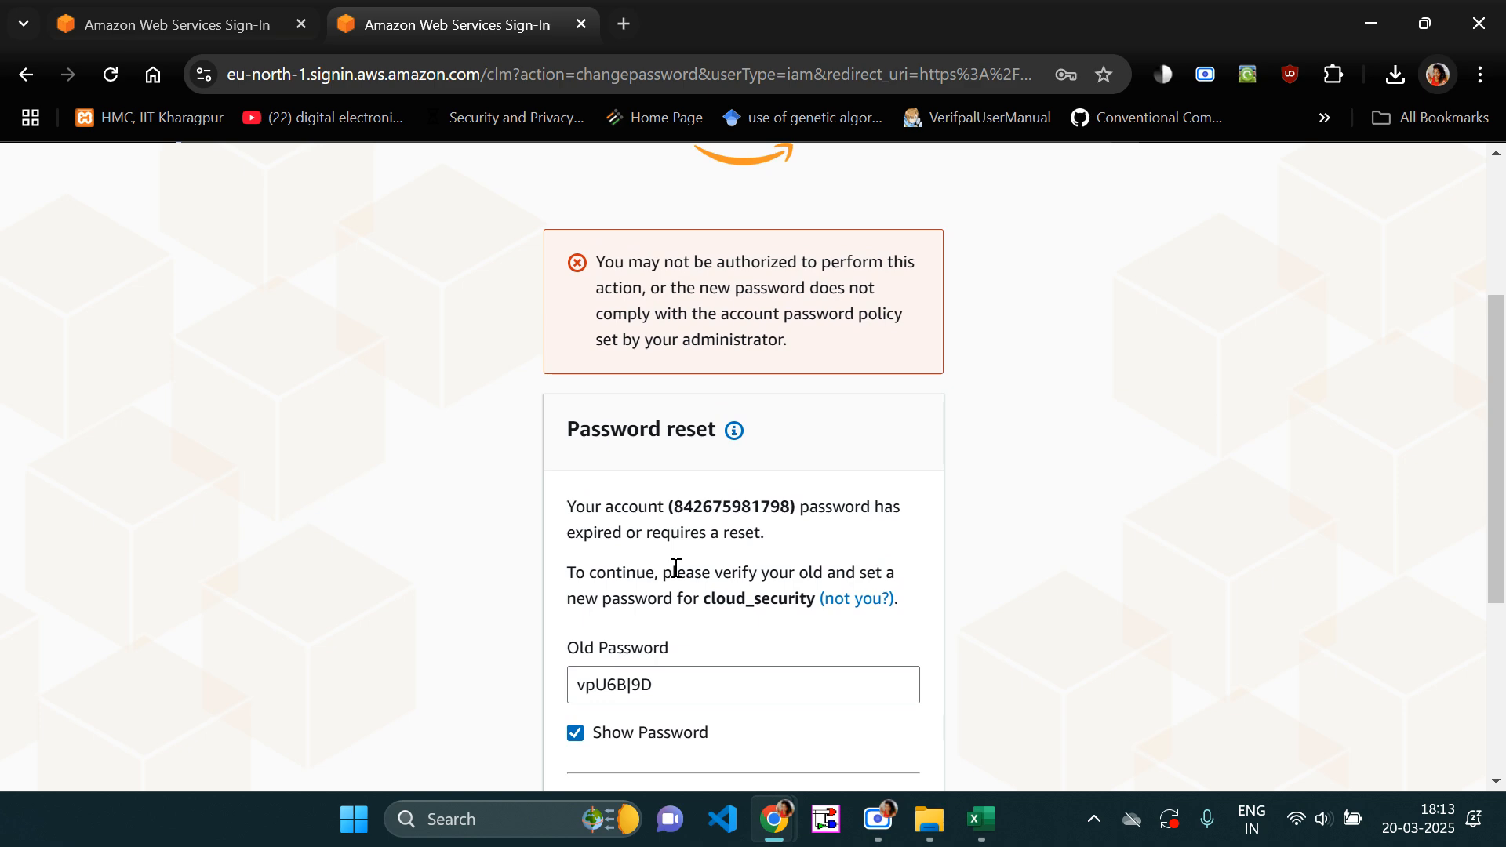
- Lengthen the new and confirmation passwords to meet the policy, resubmit, and dismiss Chrome's prompt
scroll(676, 566, "down", 2)
scroll(672, 576, "up", 1)
scroll(662, 627, "down", 1)
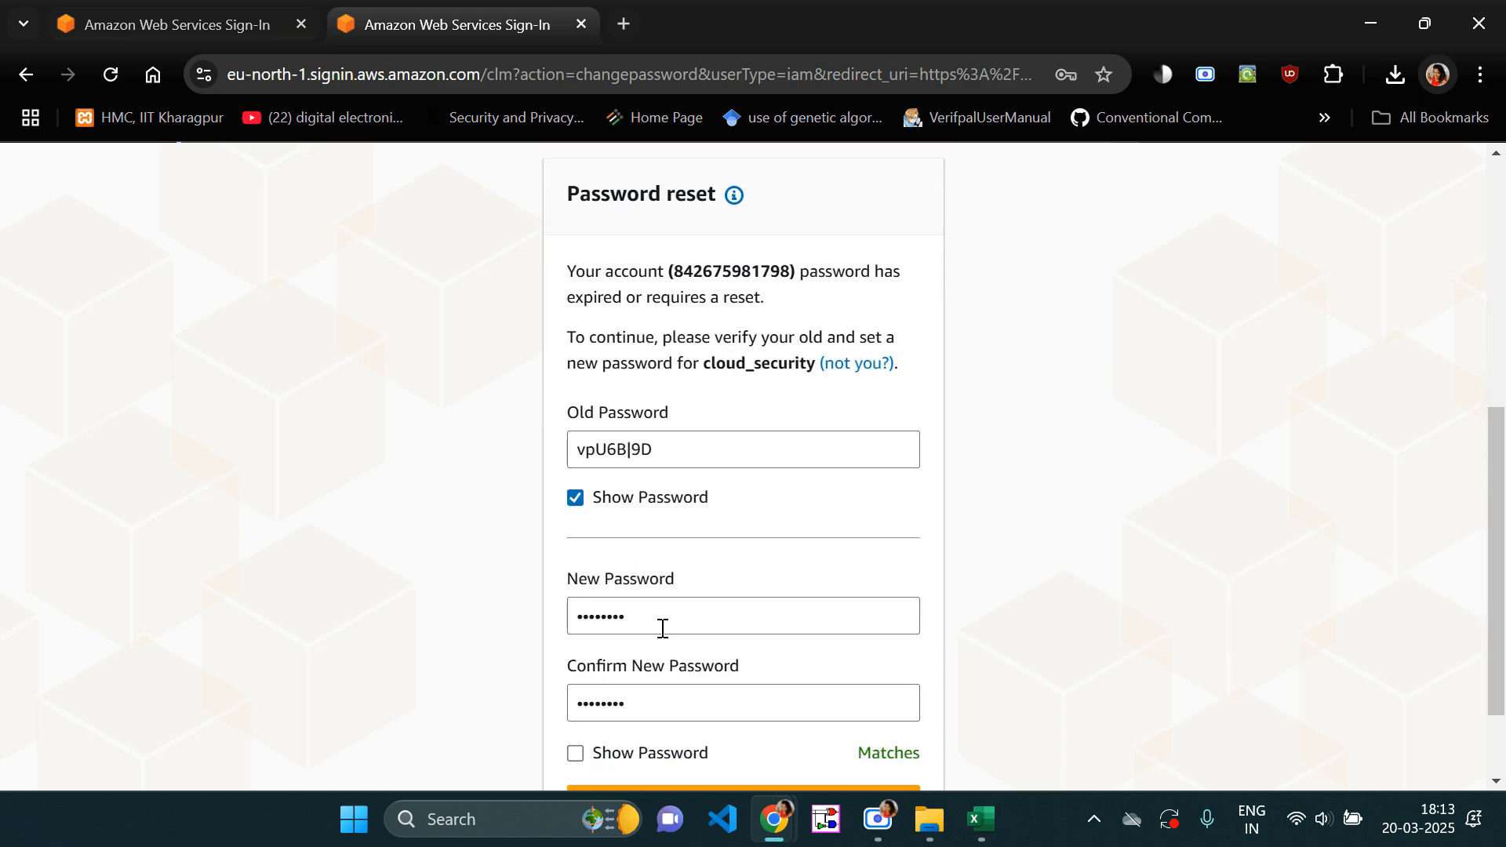
left_click(652, 627)
type("•••")
left_click(650, 702)
type("•••")
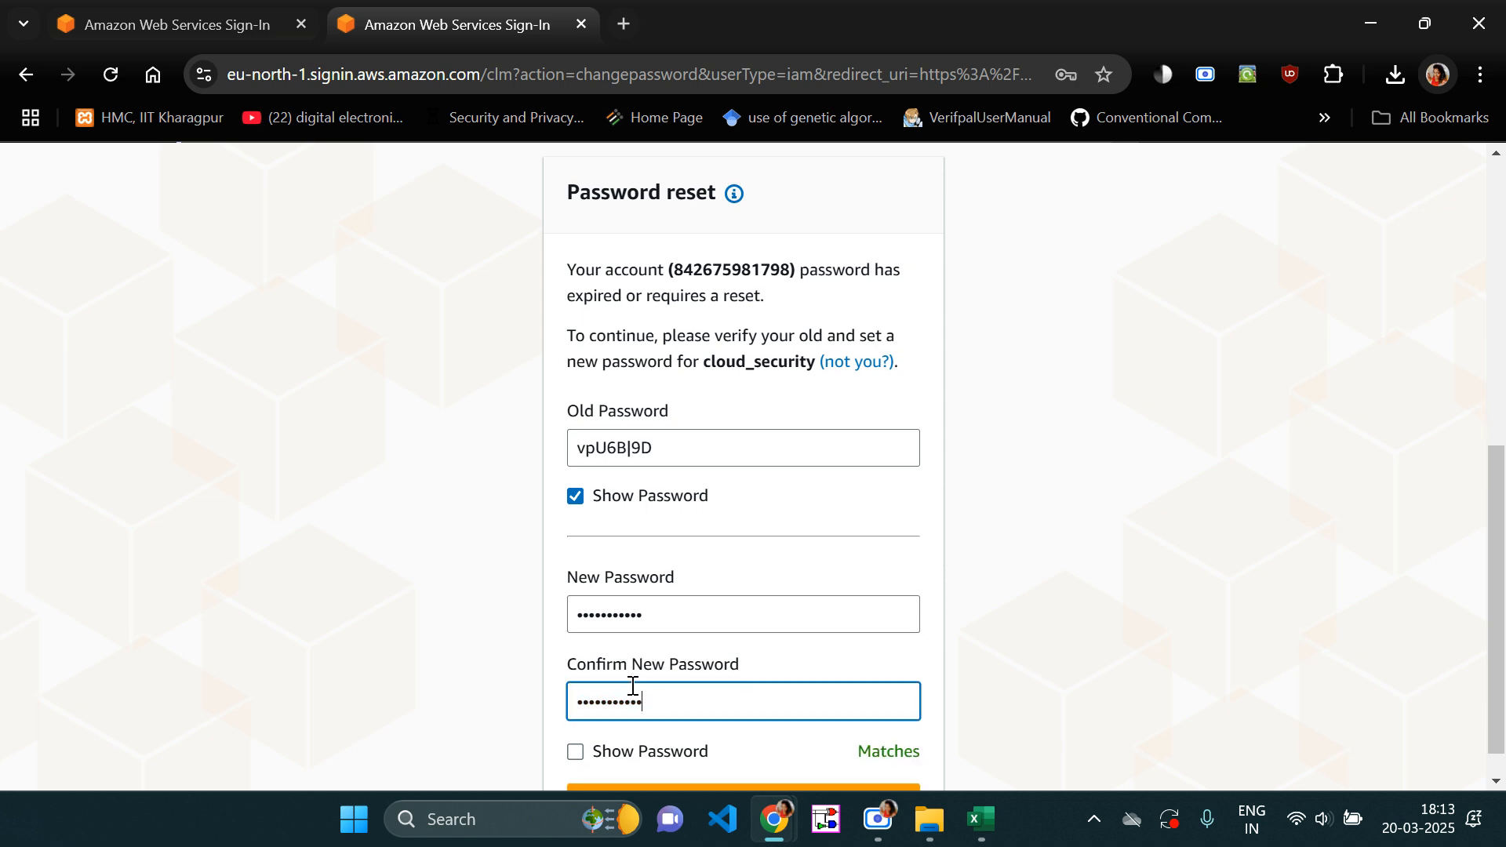
scroll(633, 686, "down", 1)
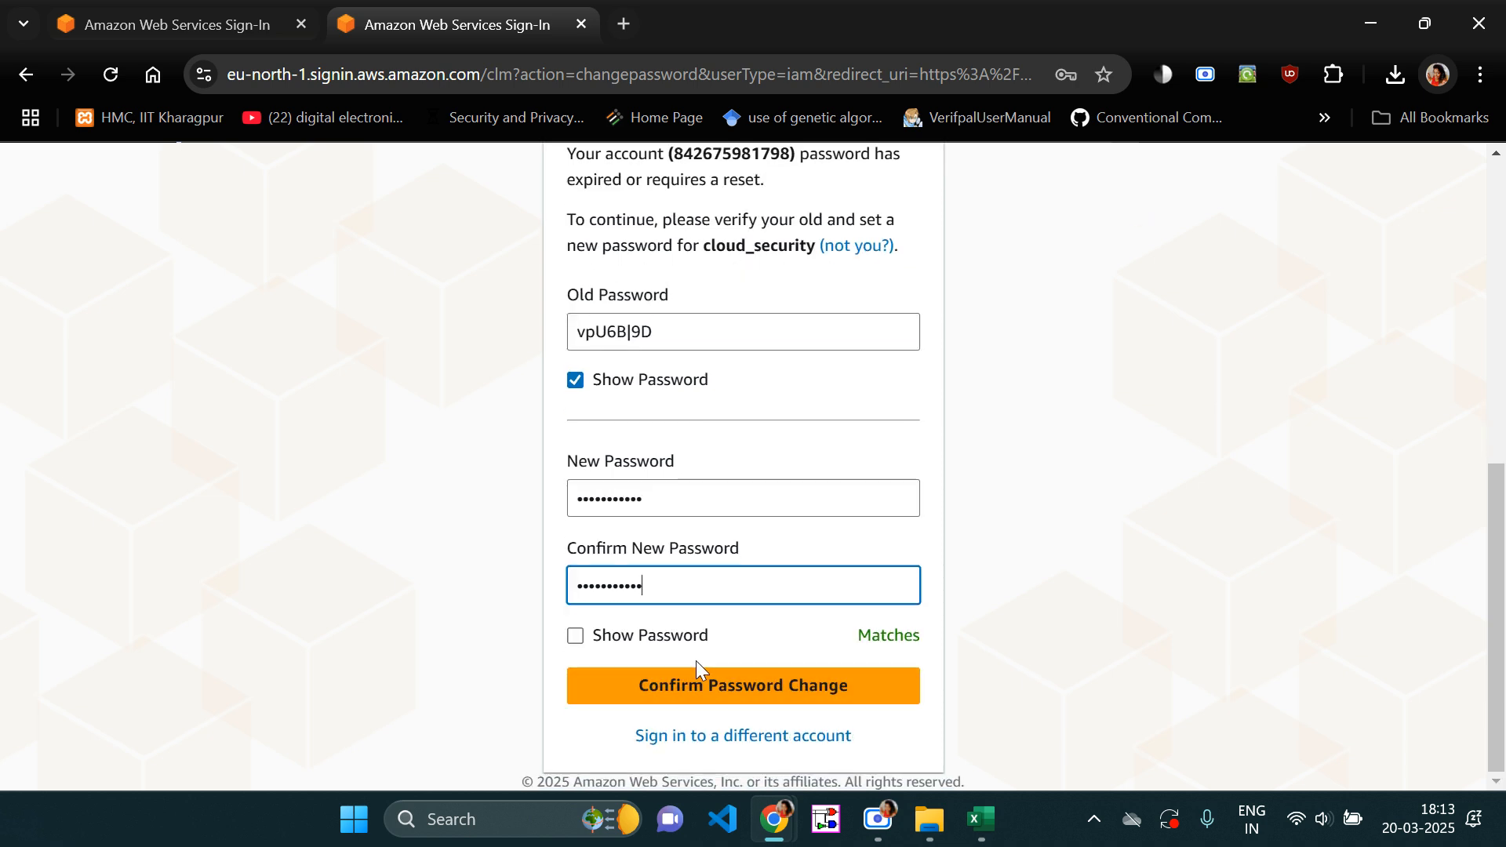
type("•")
left_click(718, 491)
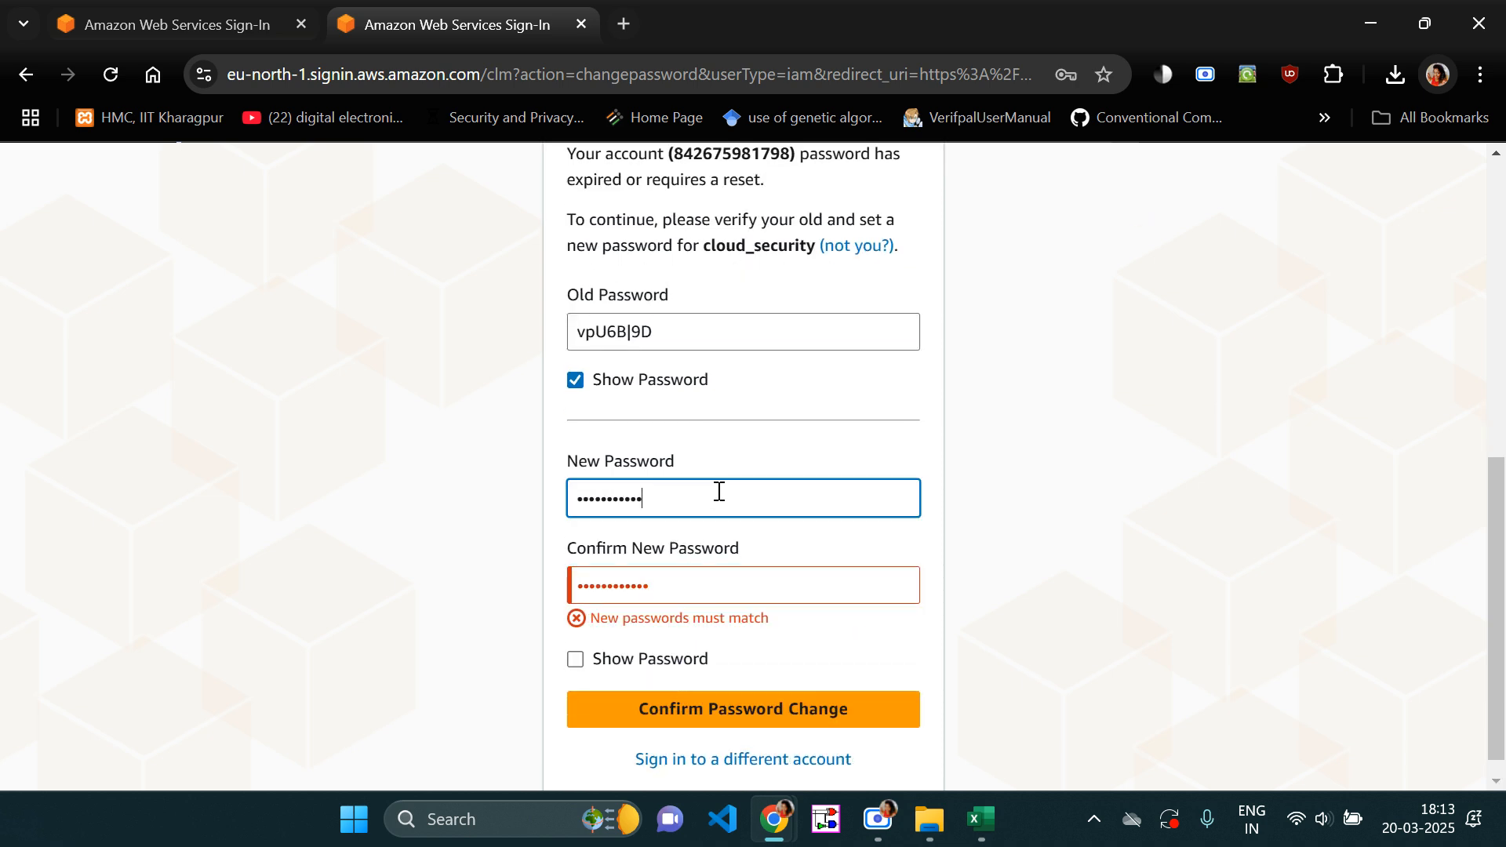
type("•")
left_click(1030, 581)
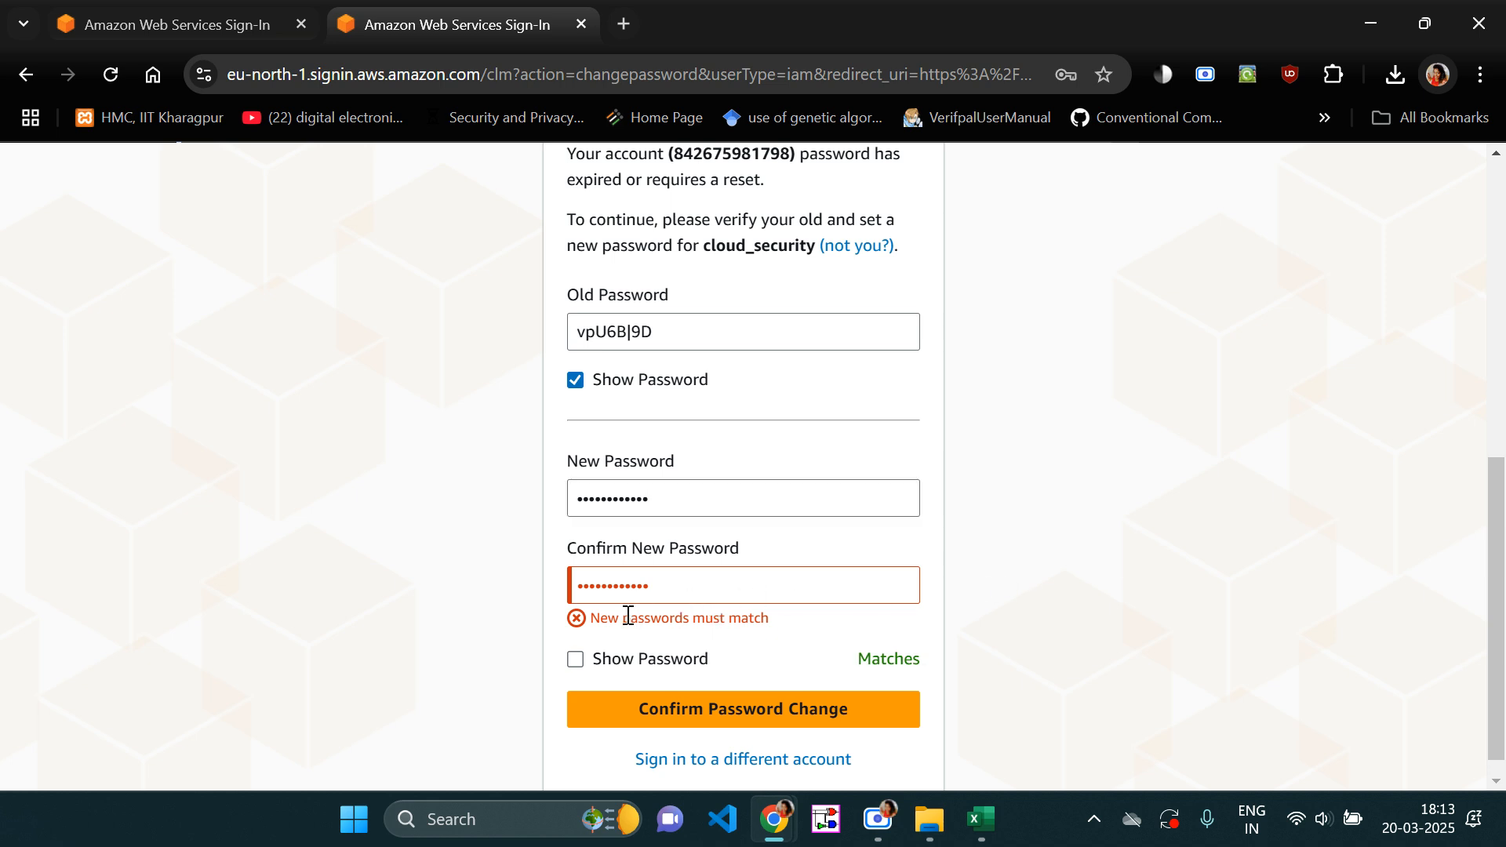
left_click(692, 585)
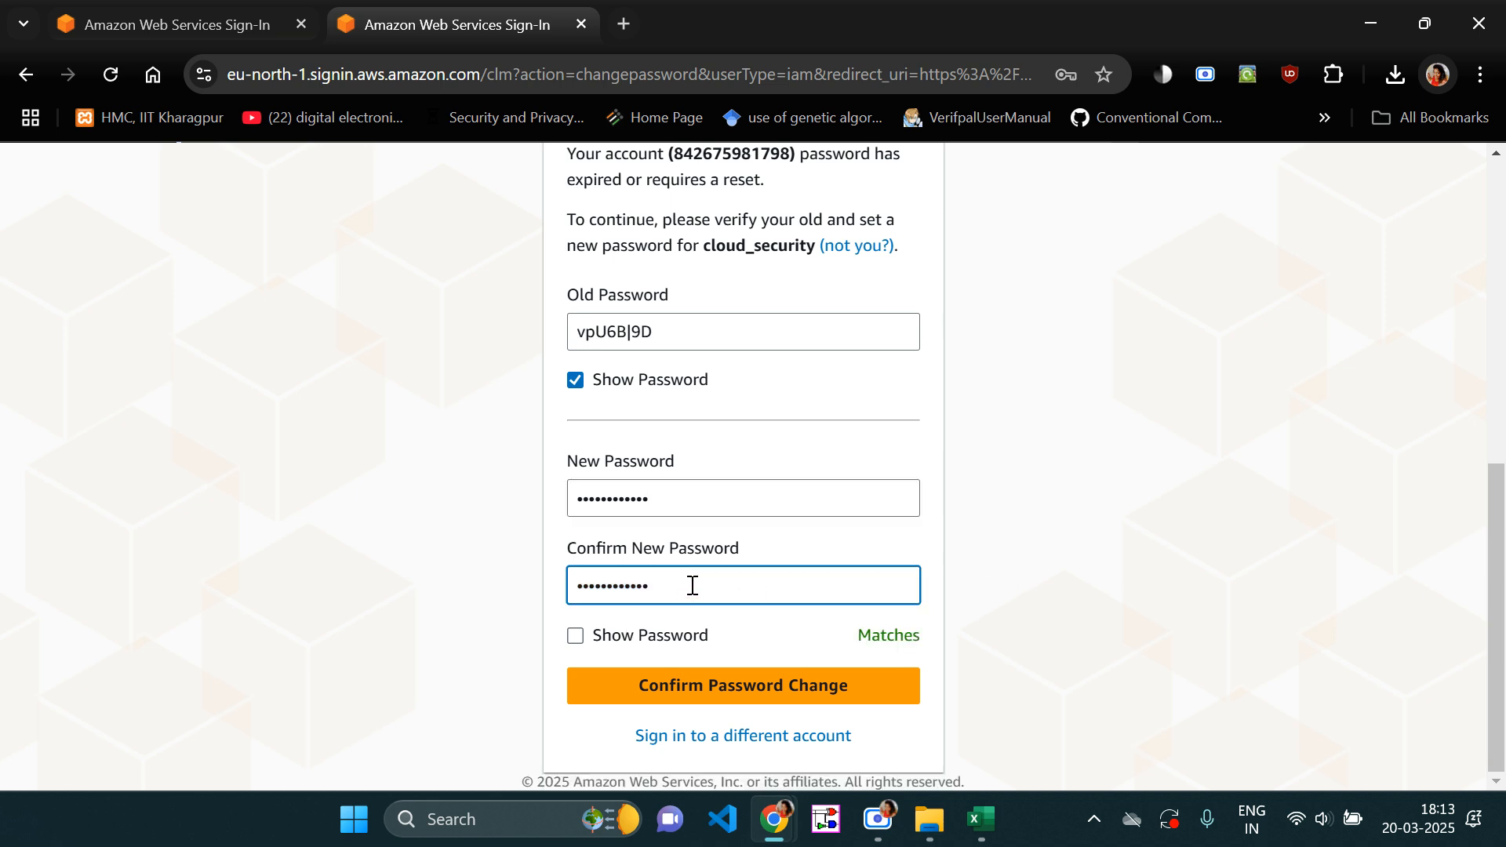
left_click(706, 694)
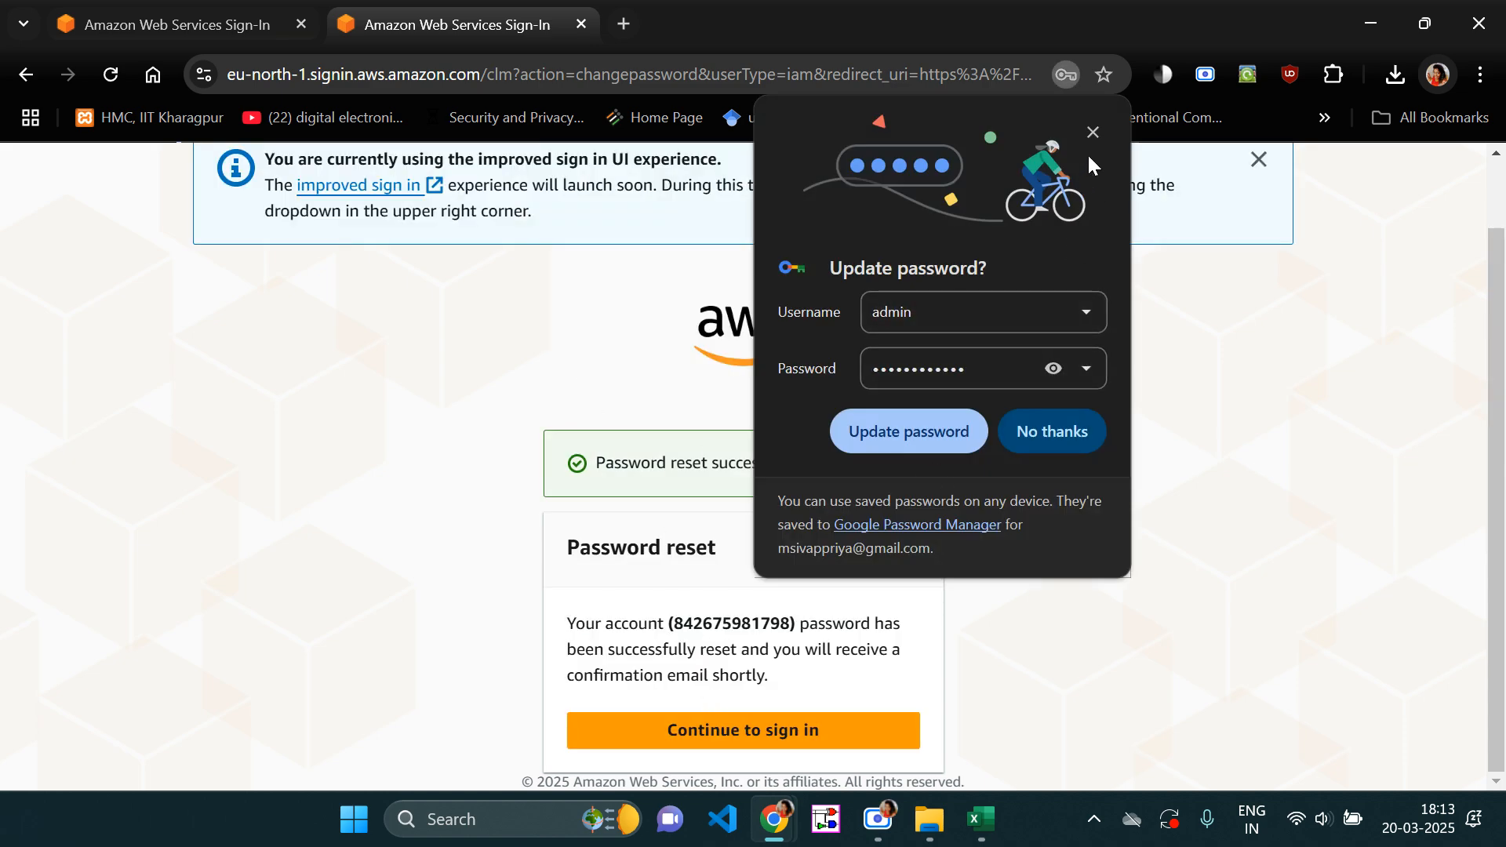
left_click(1093, 132)
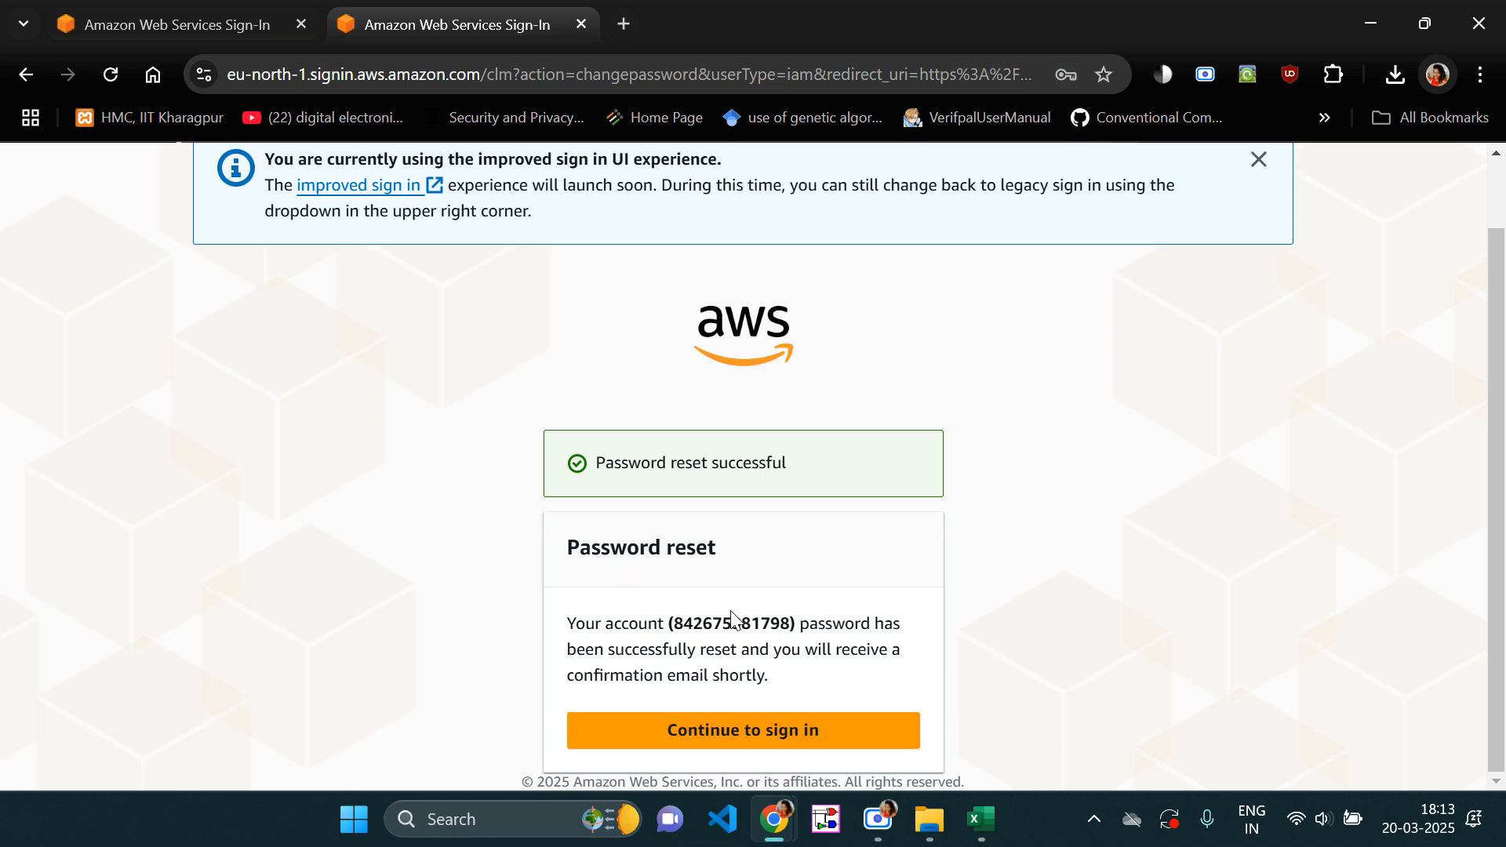
- Continue signing in as cloud_security and open IAM by searching 'iam'
left_click(712, 729)
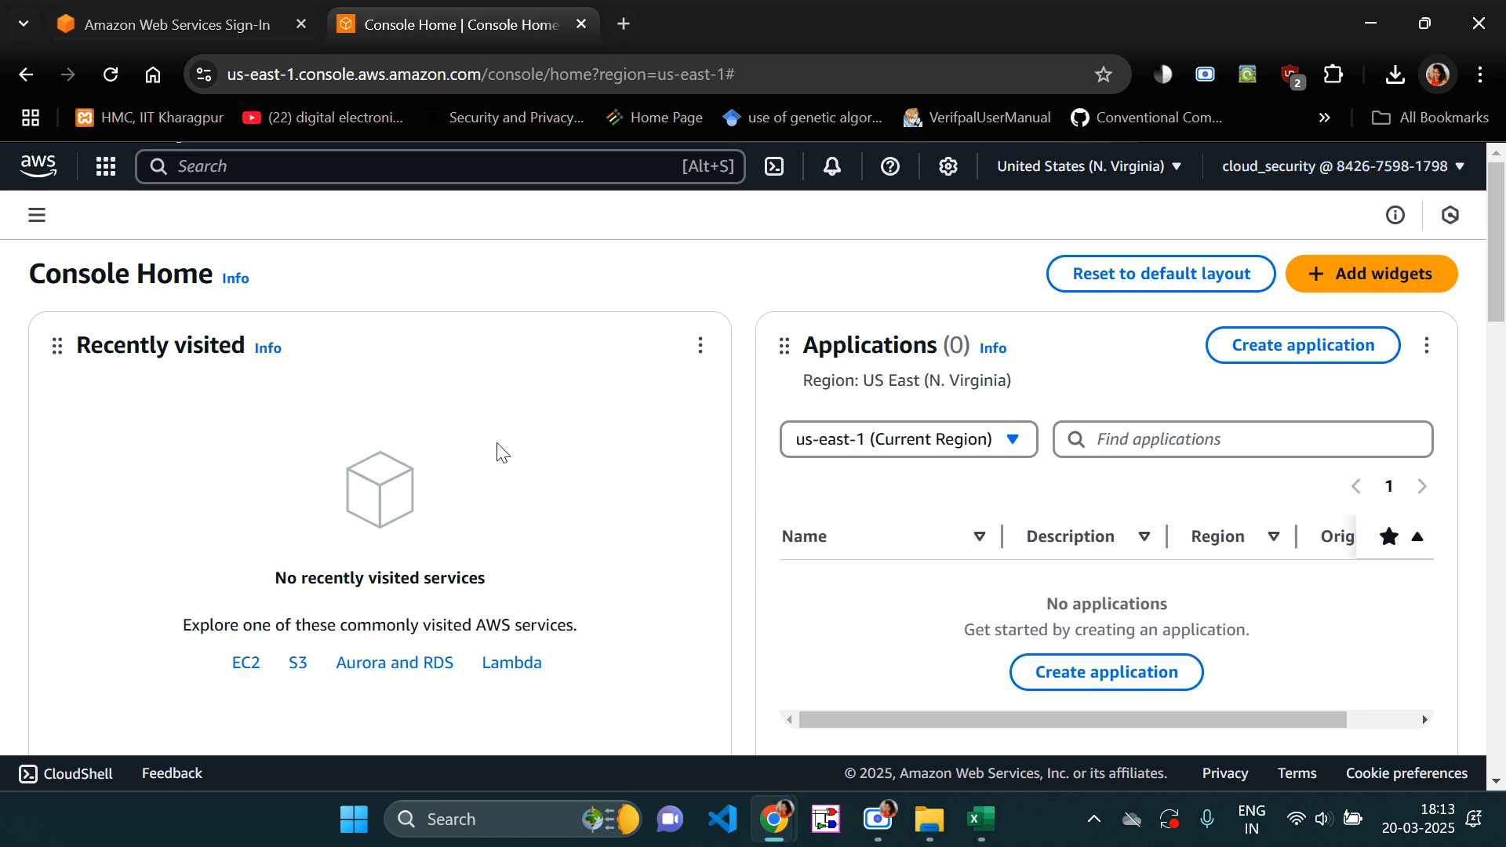
left_click(246, 168)
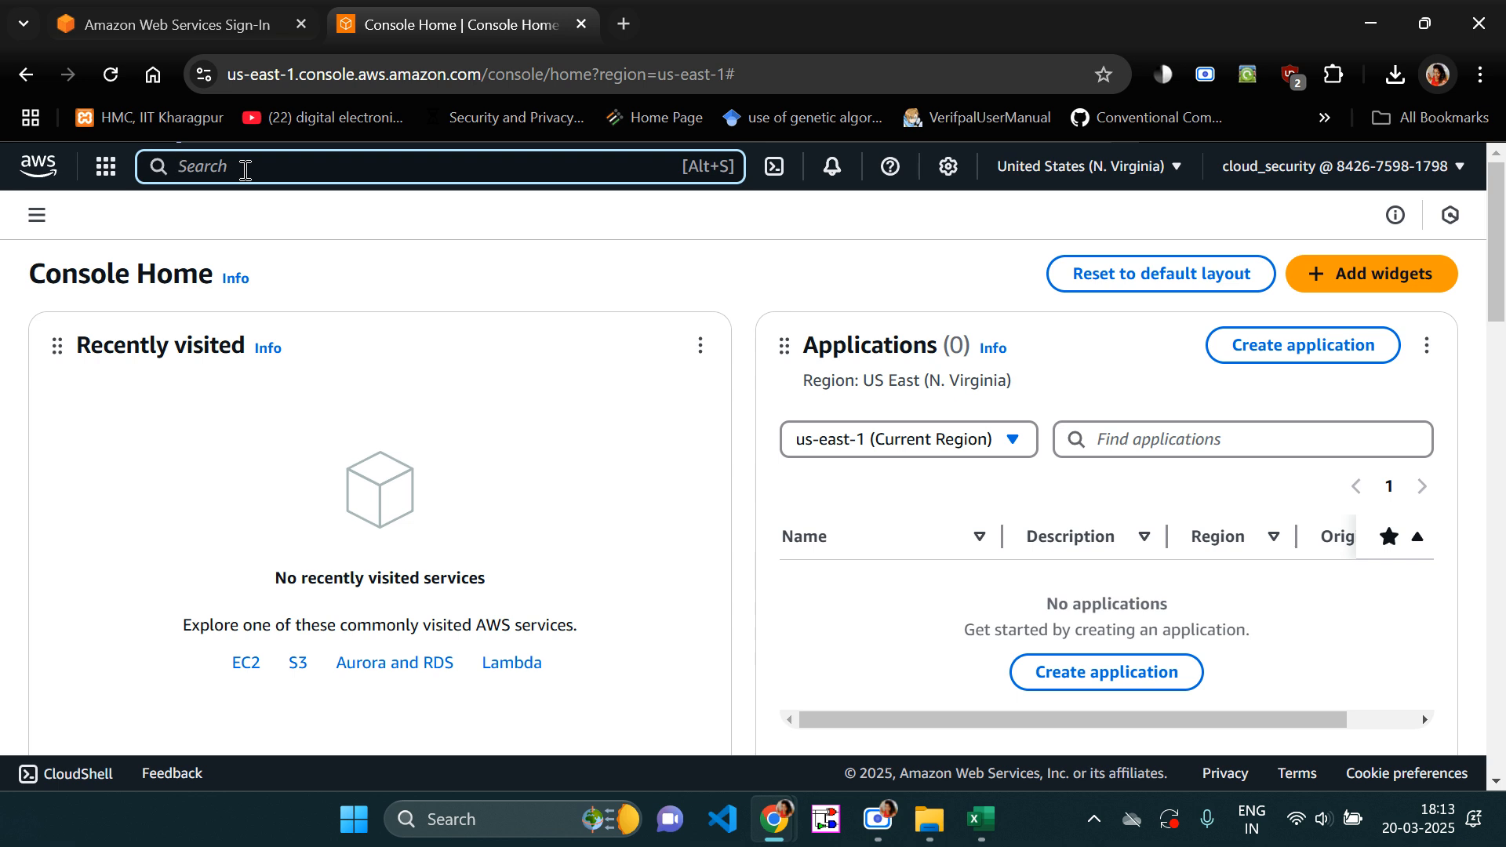
type("iam")
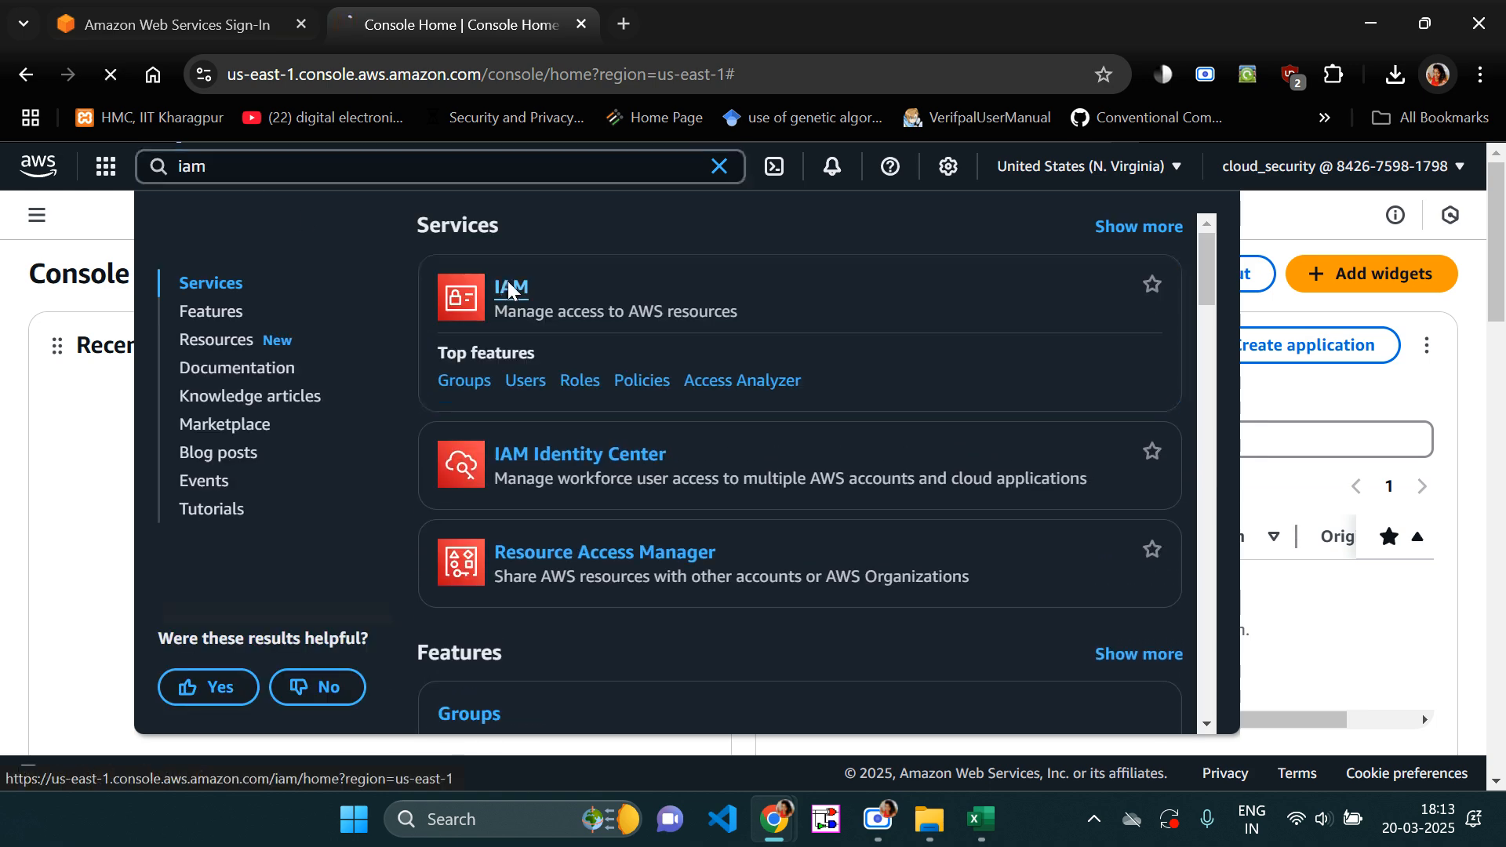
left_click(508, 289)
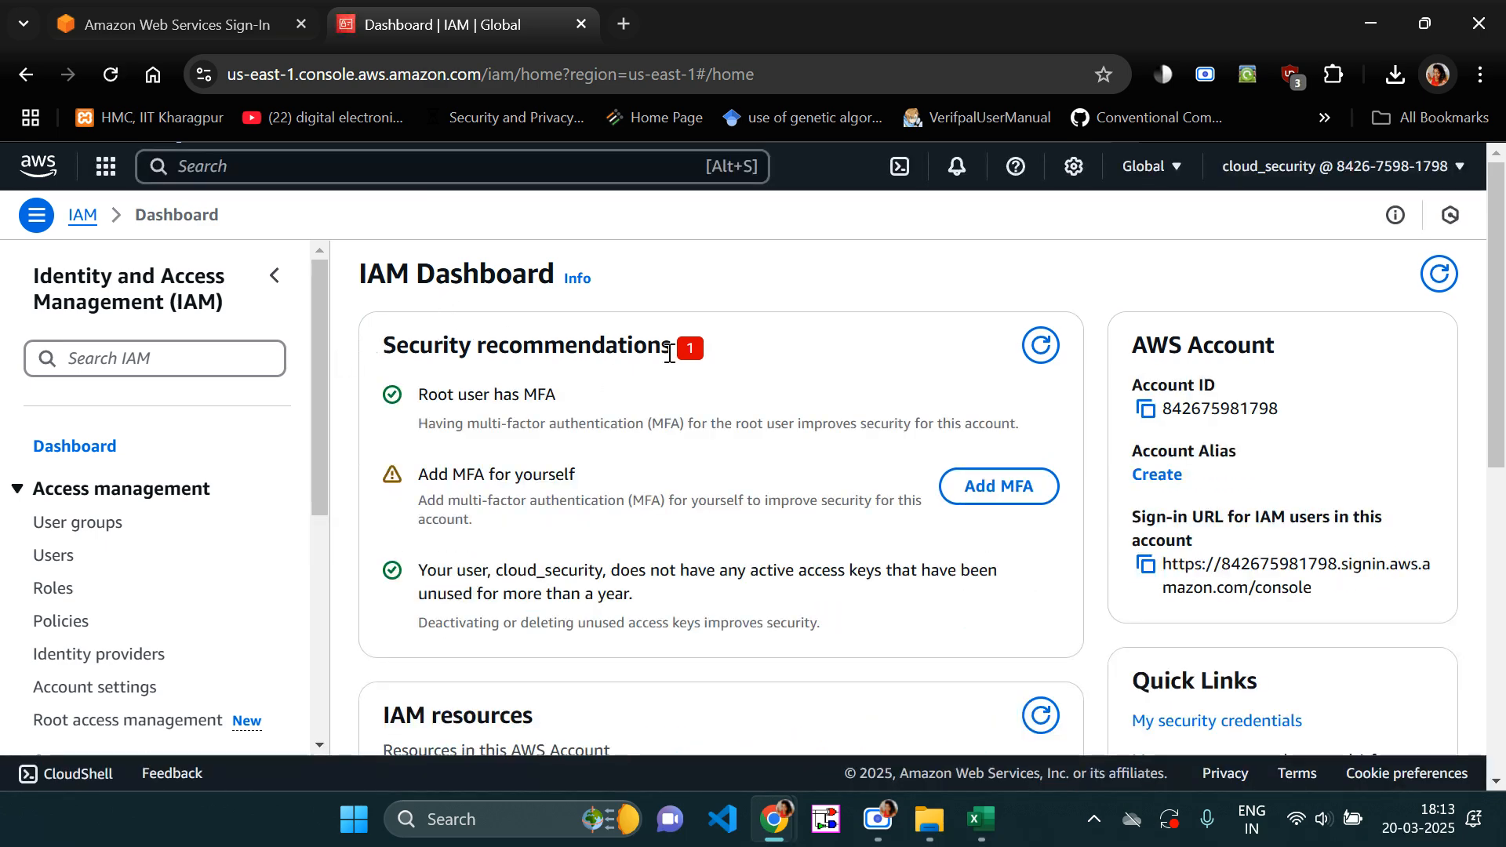
- Start Add MFA, name the device google_auth, and choose Authenticator app
left_click_drag(428, 473, 553, 478)
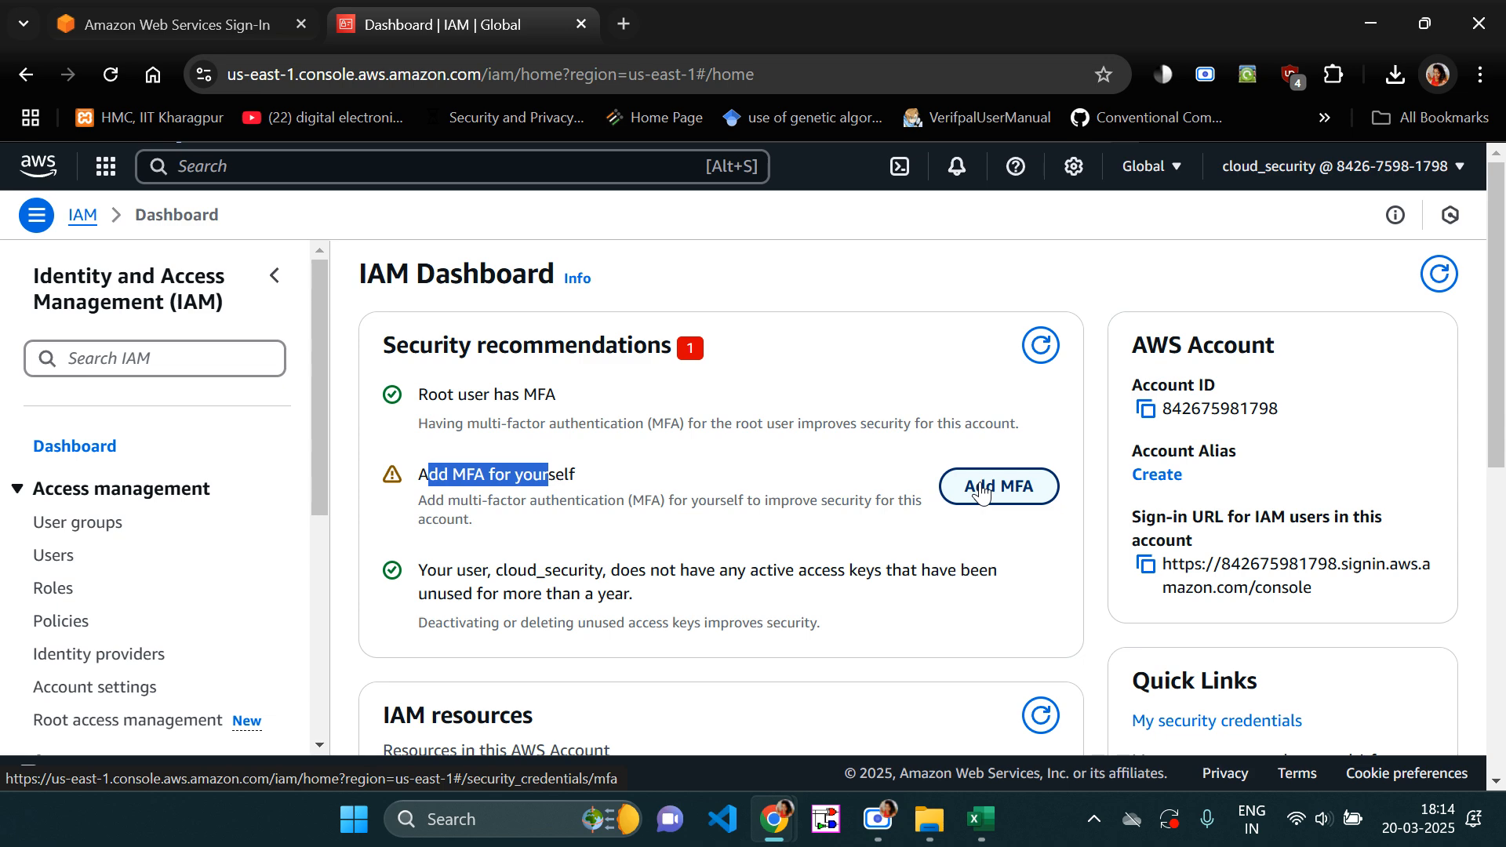
left_click(980, 488)
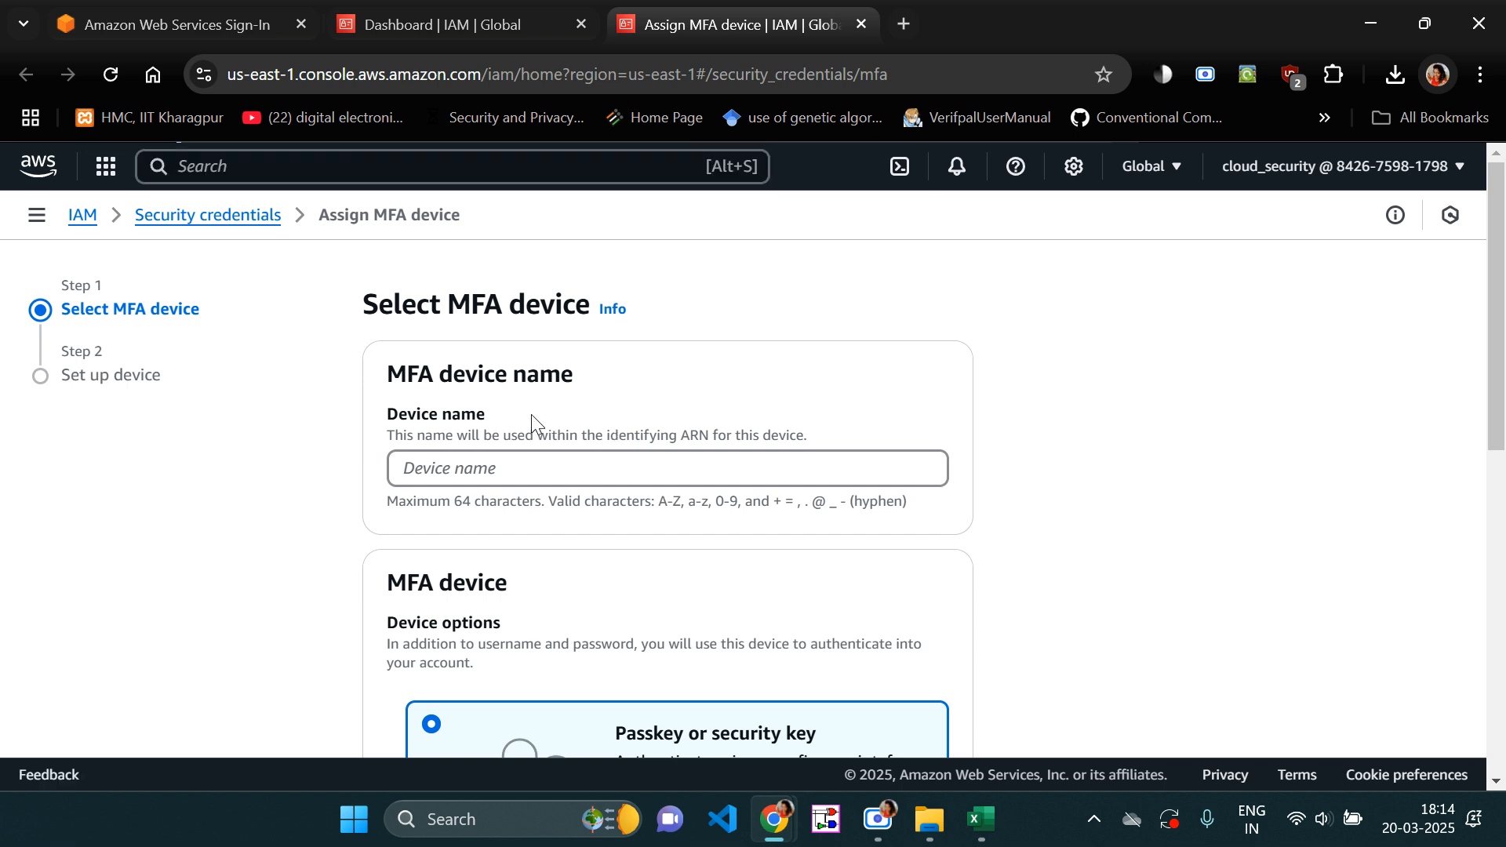
left_click(532, 470)
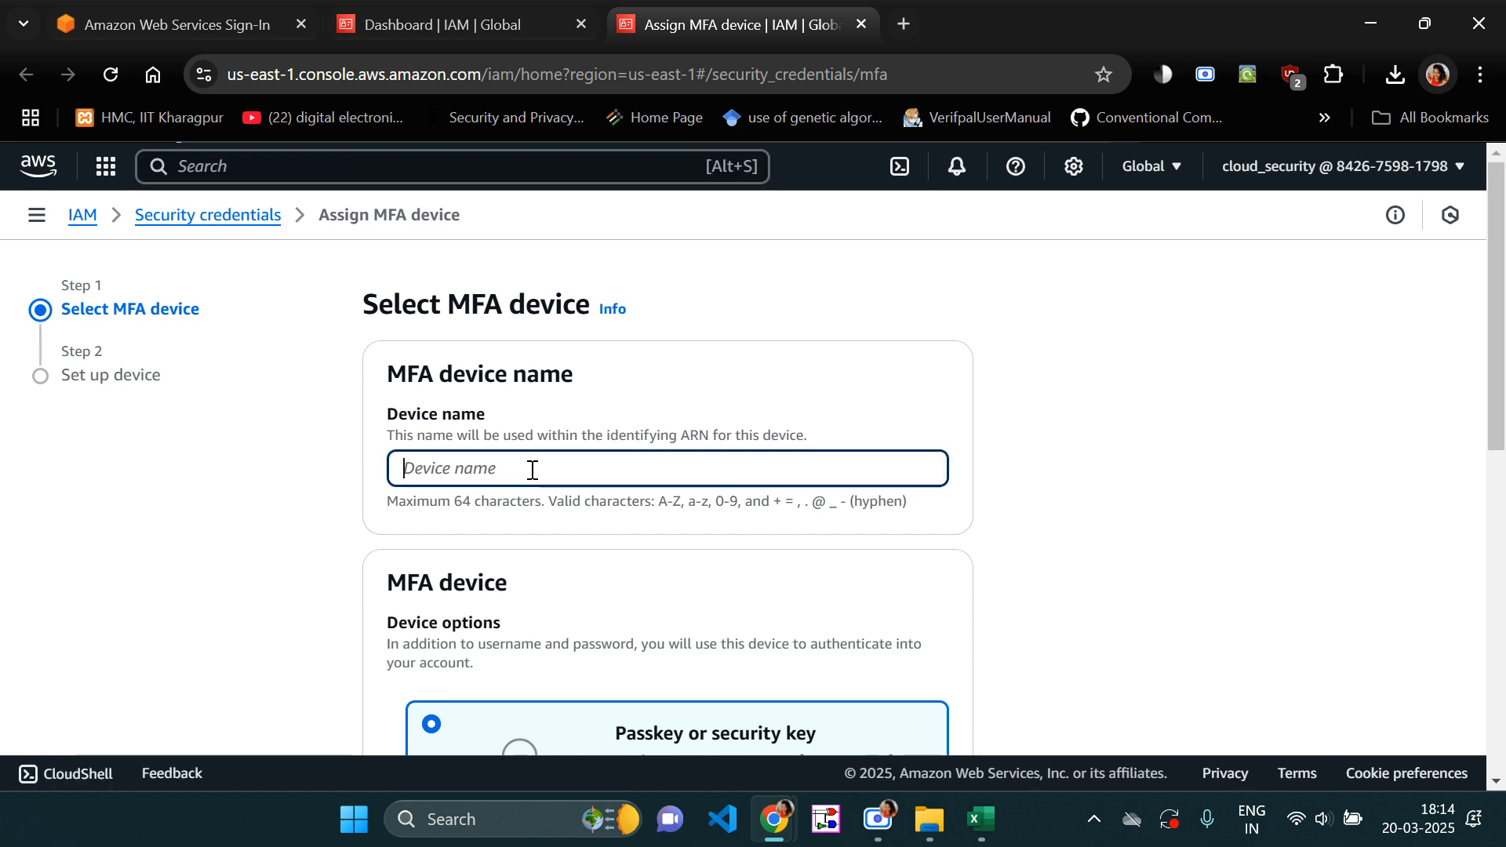
type("google_auth")
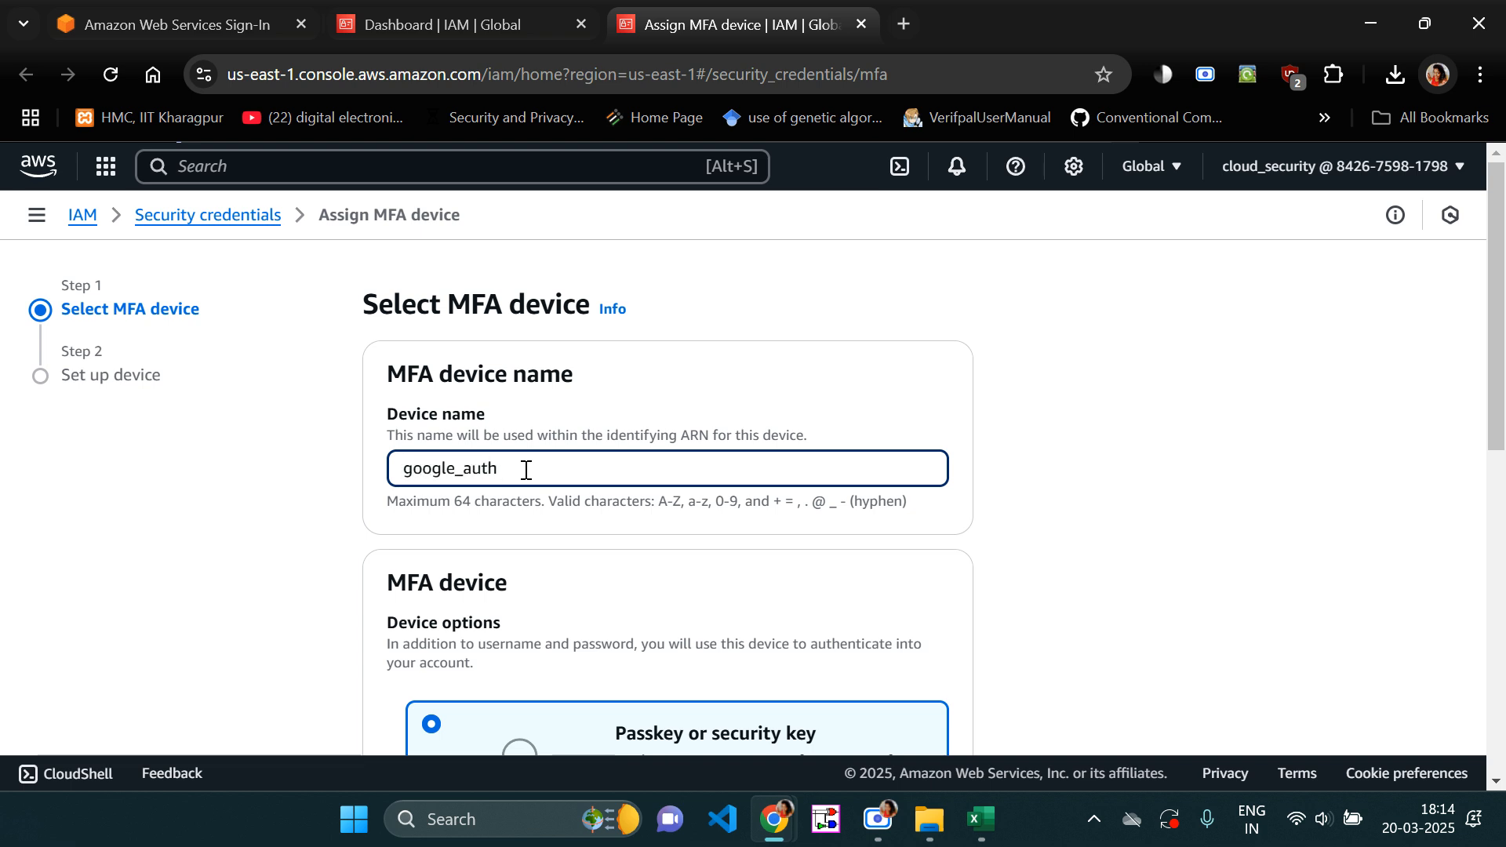
scroll(526, 470, "down", 3)
scroll(521, 339, "up", 1)
scroll(636, 481, "down", 1)
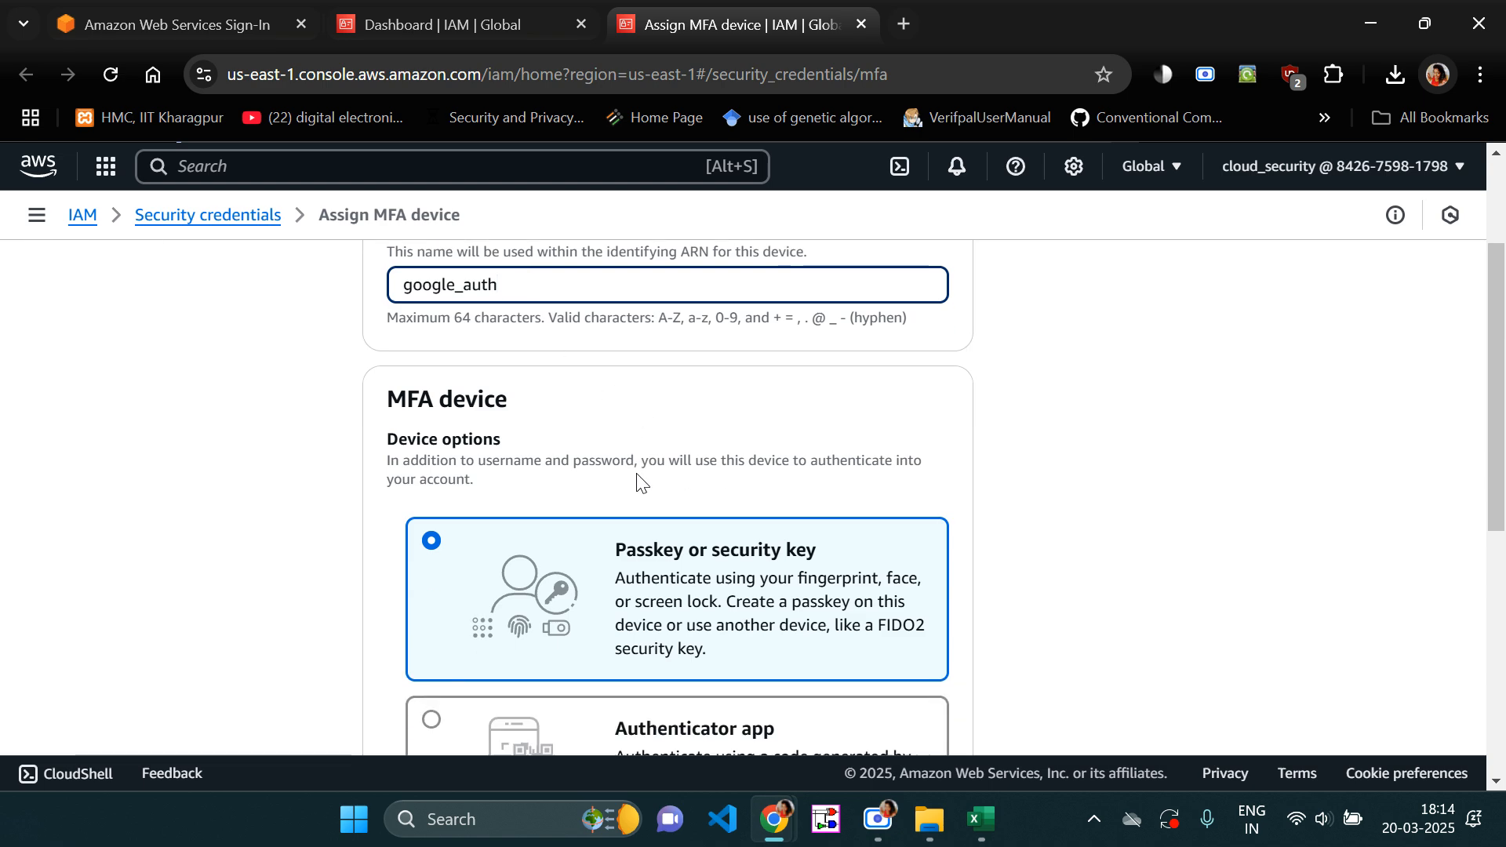
scroll(636, 481, "down", 2)
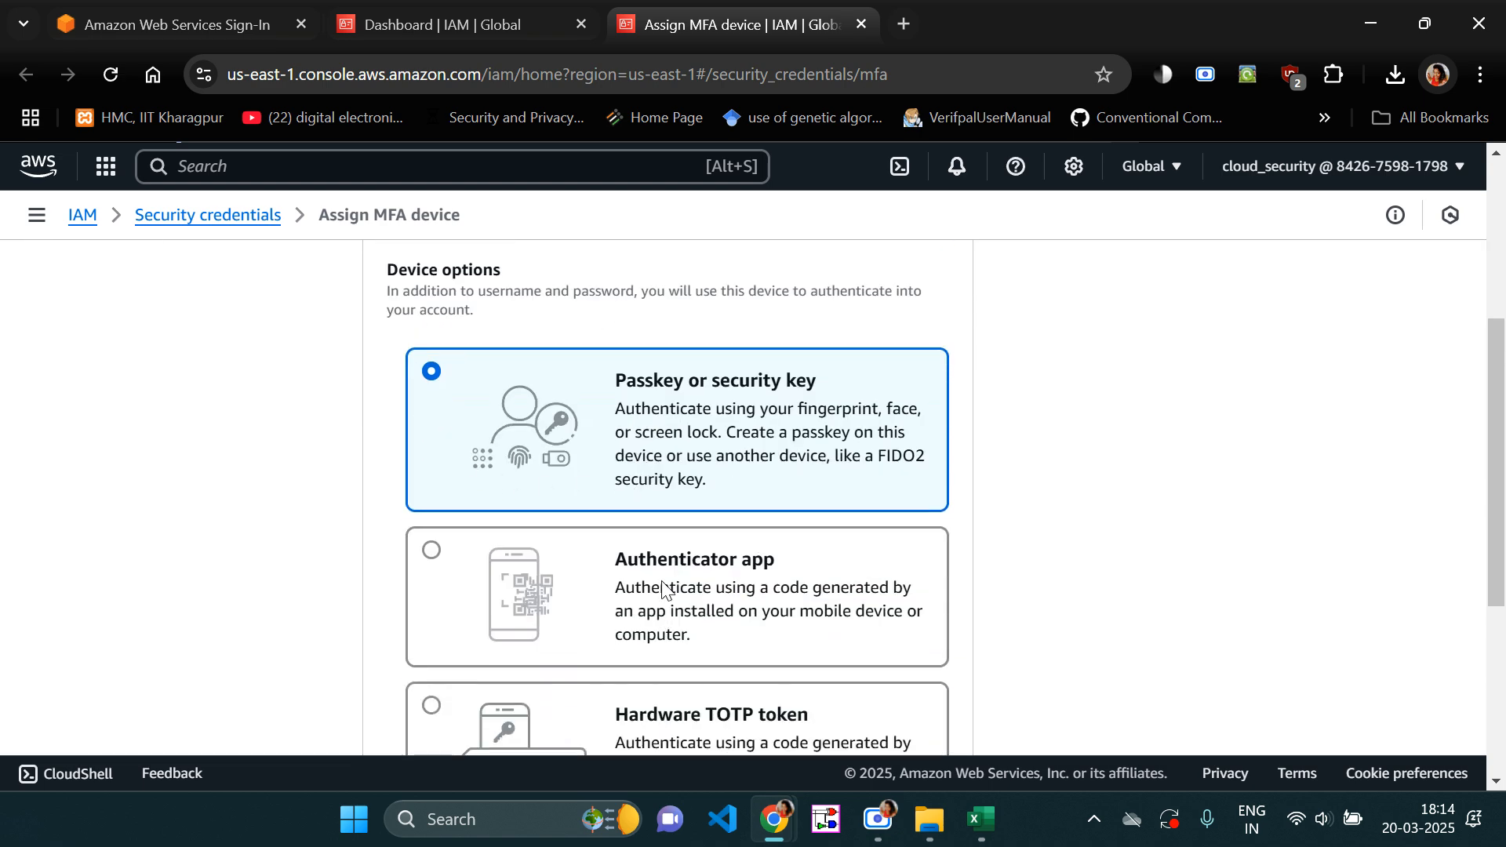
scroll(662, 589, "down", 1)
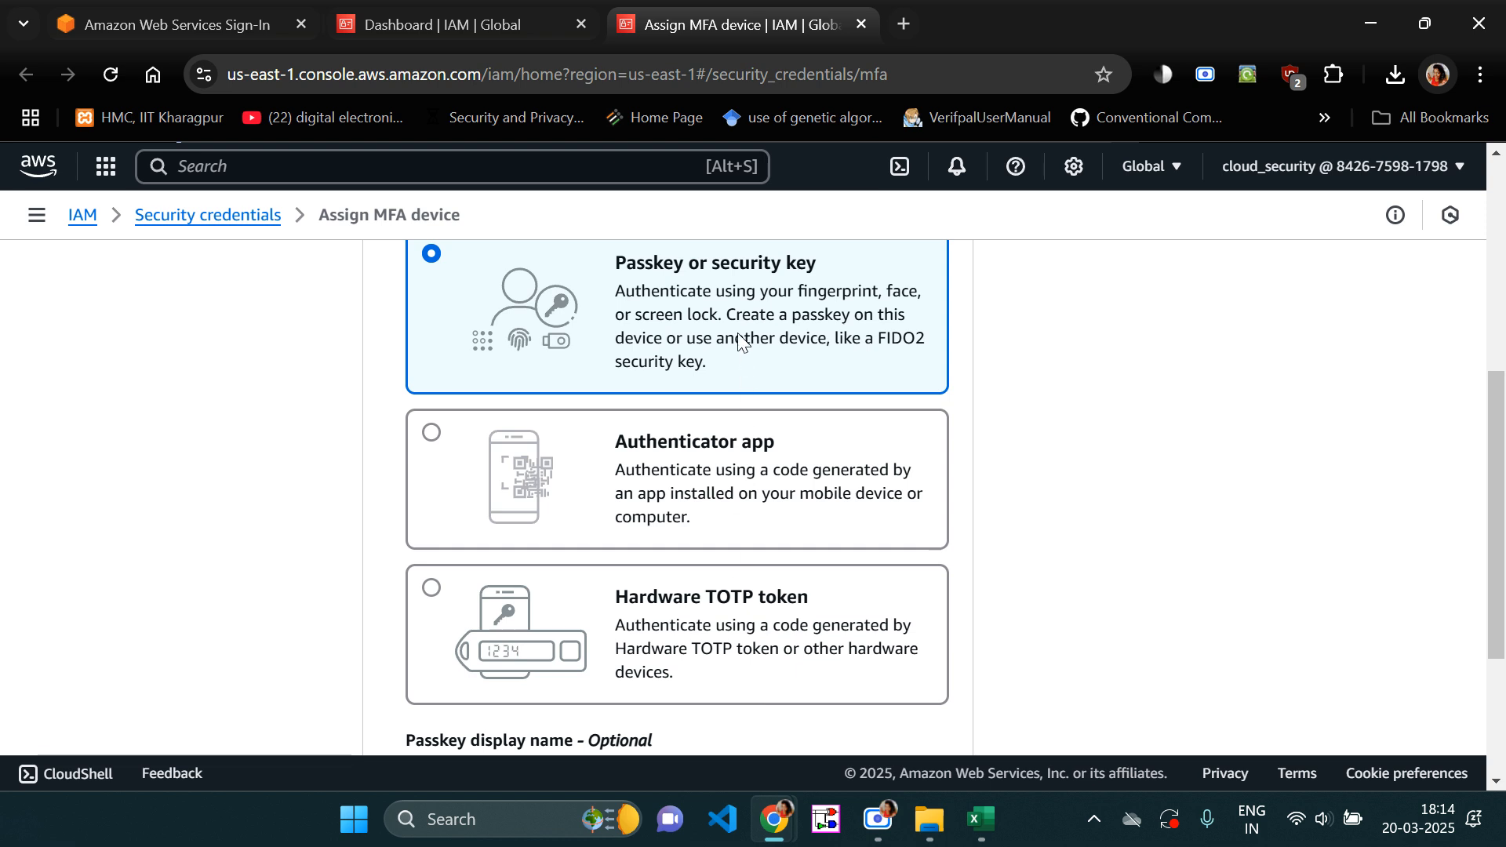
left_click(701, 449)
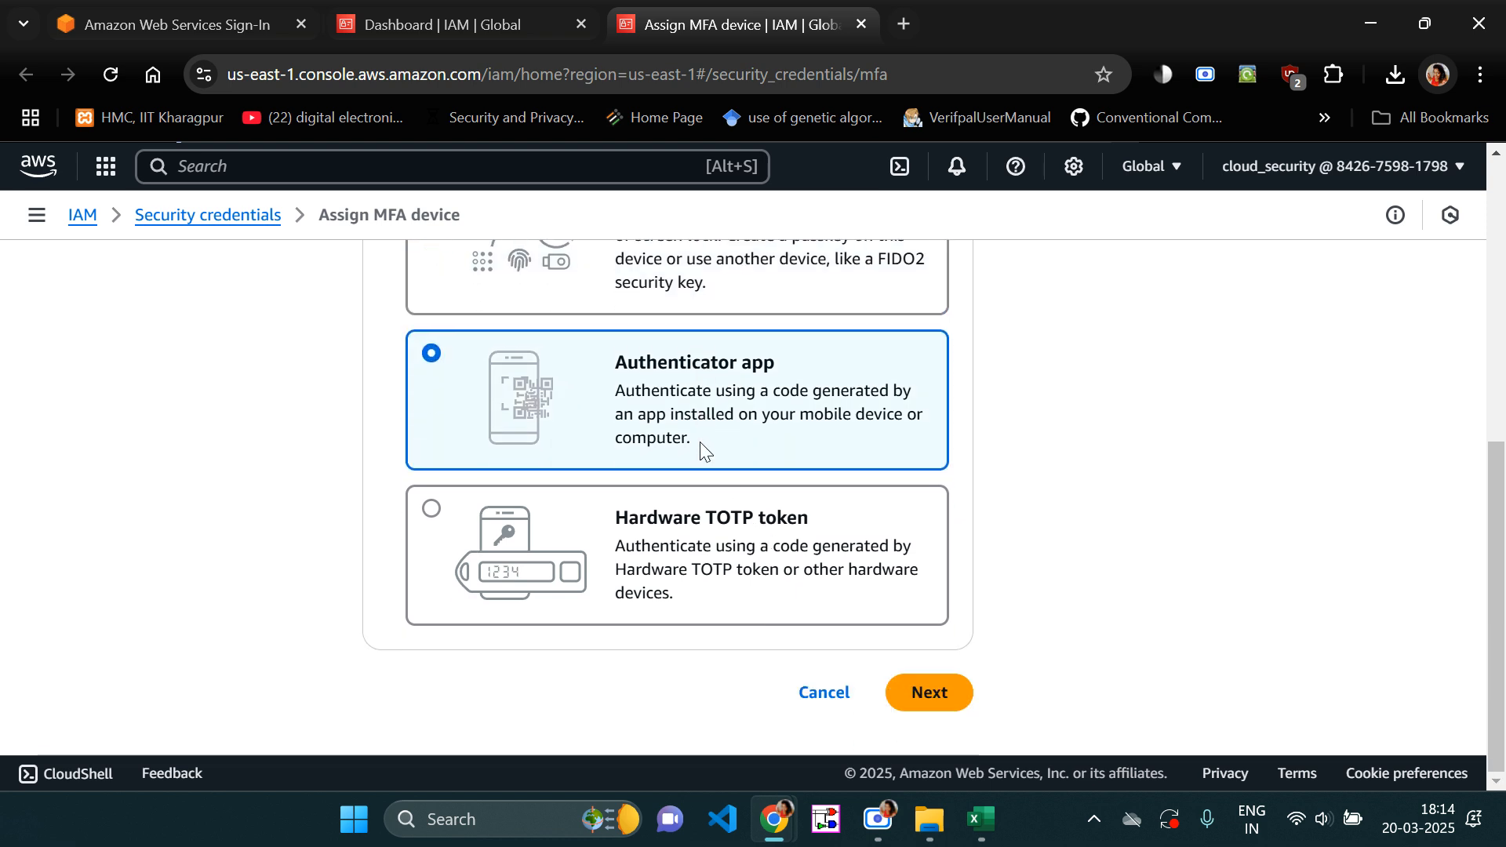
- Show the QR code for scanning, then enter the two consecutive codes in MFA Code 1 and MFA Code 2
left_click(927, 700)
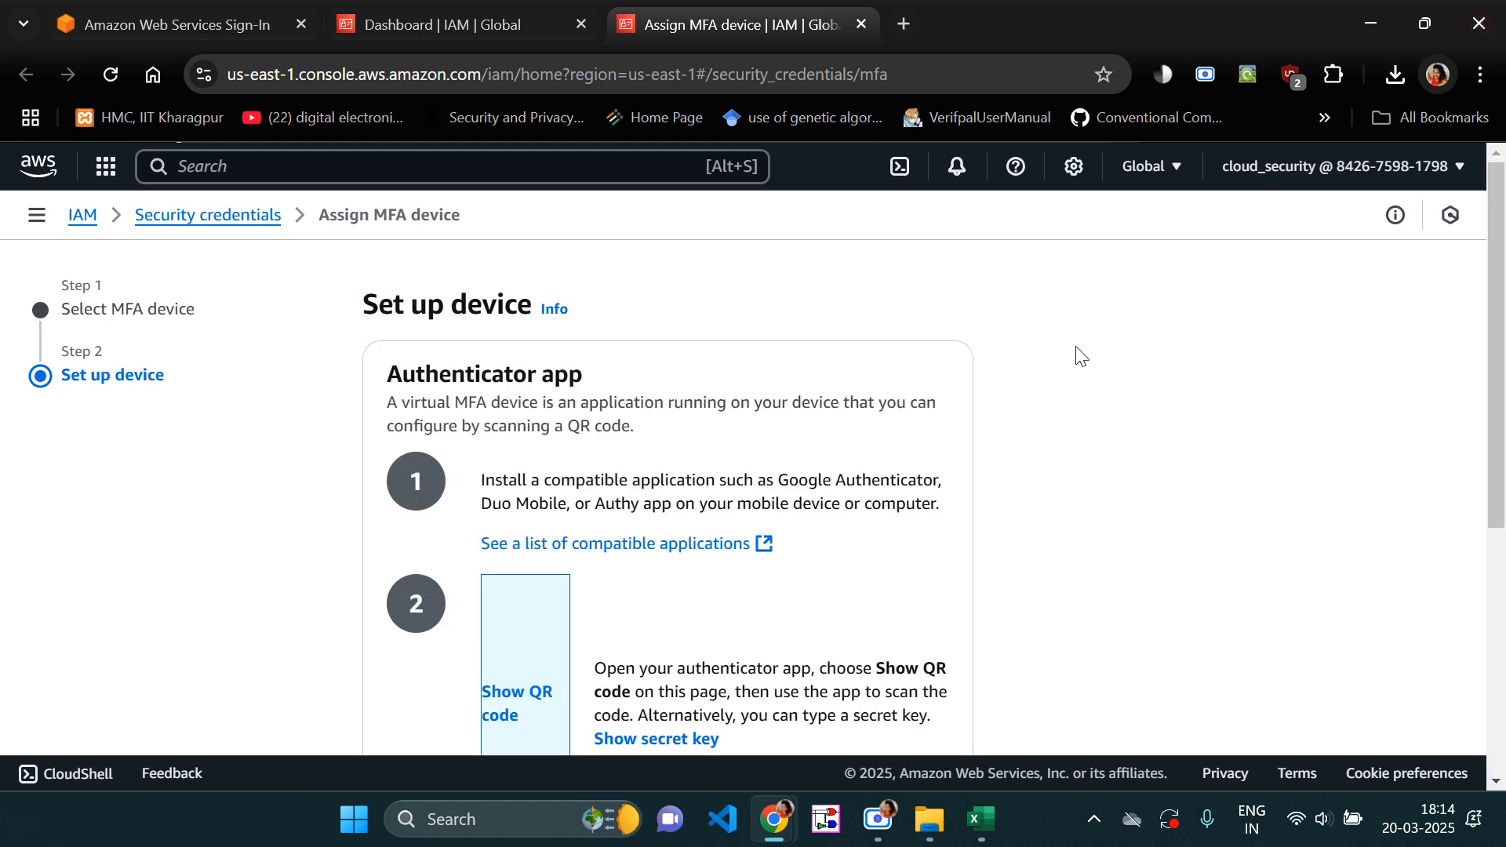
scroll(1071, 361, "down", 1)
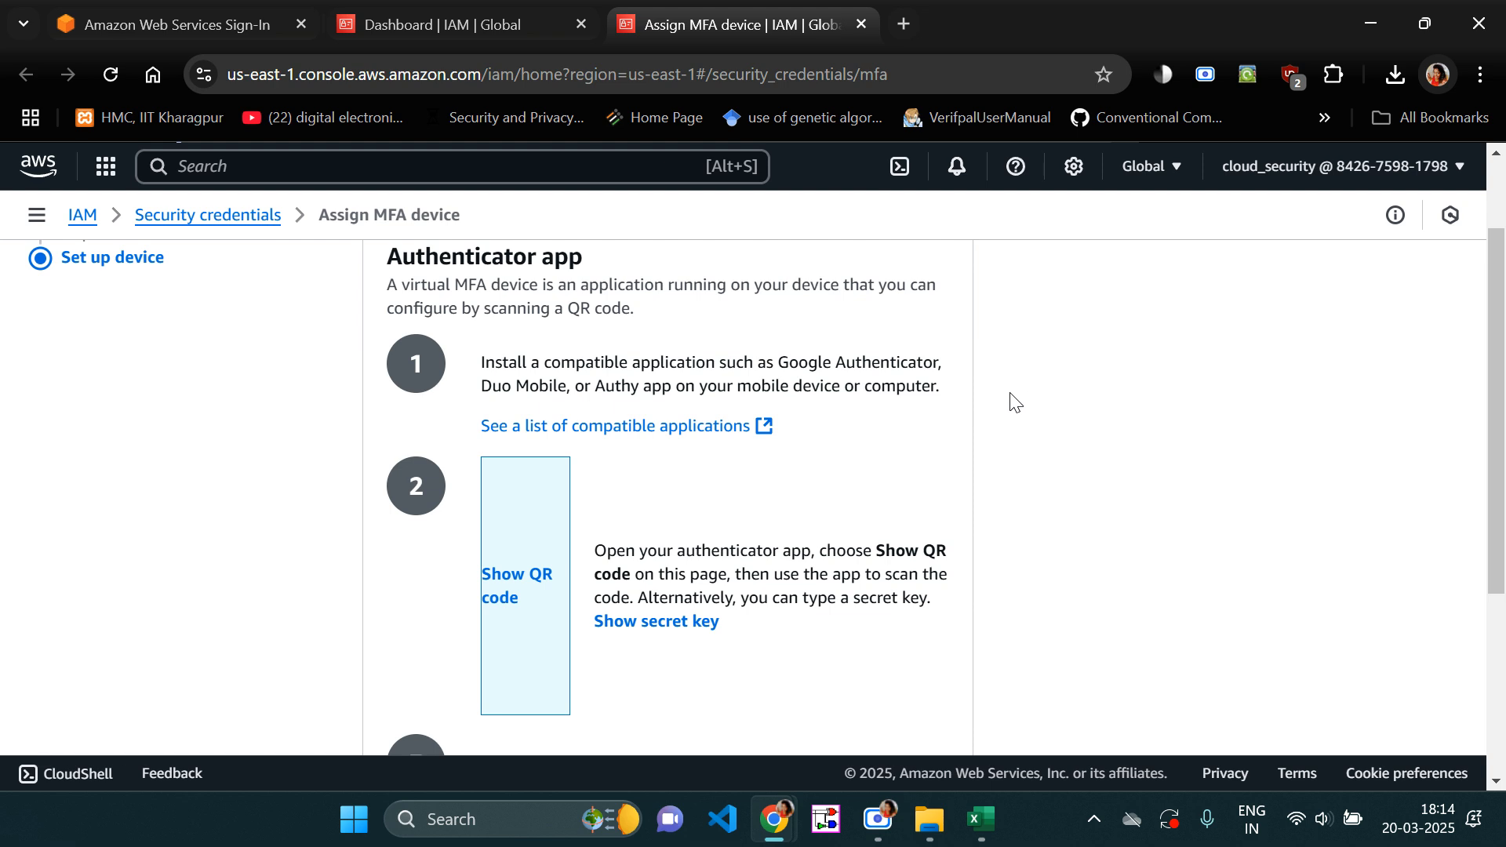
left_click(513, 582)
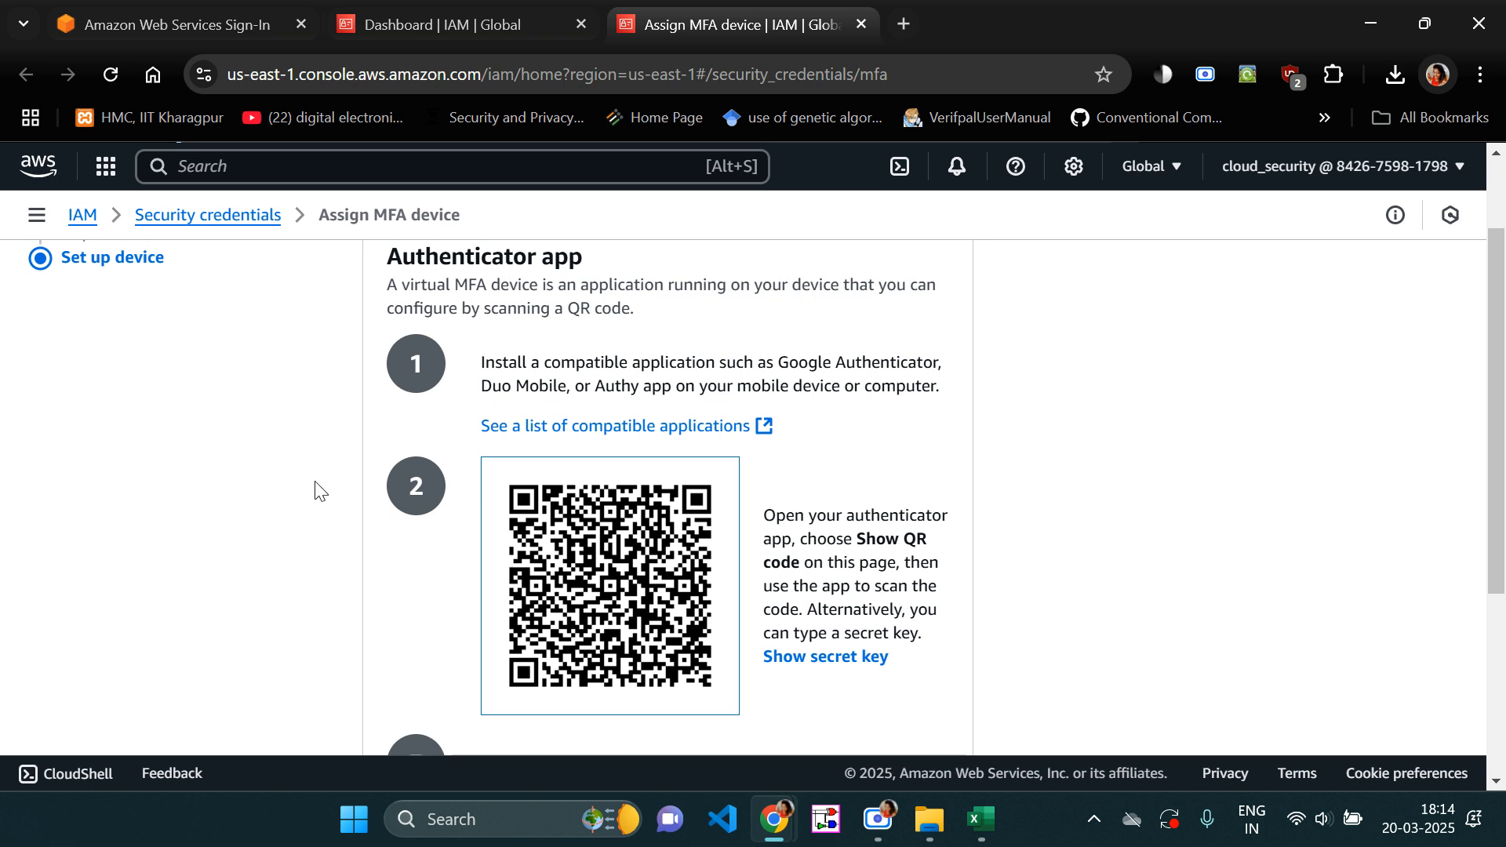
scroll(336, 473, "down", 3)
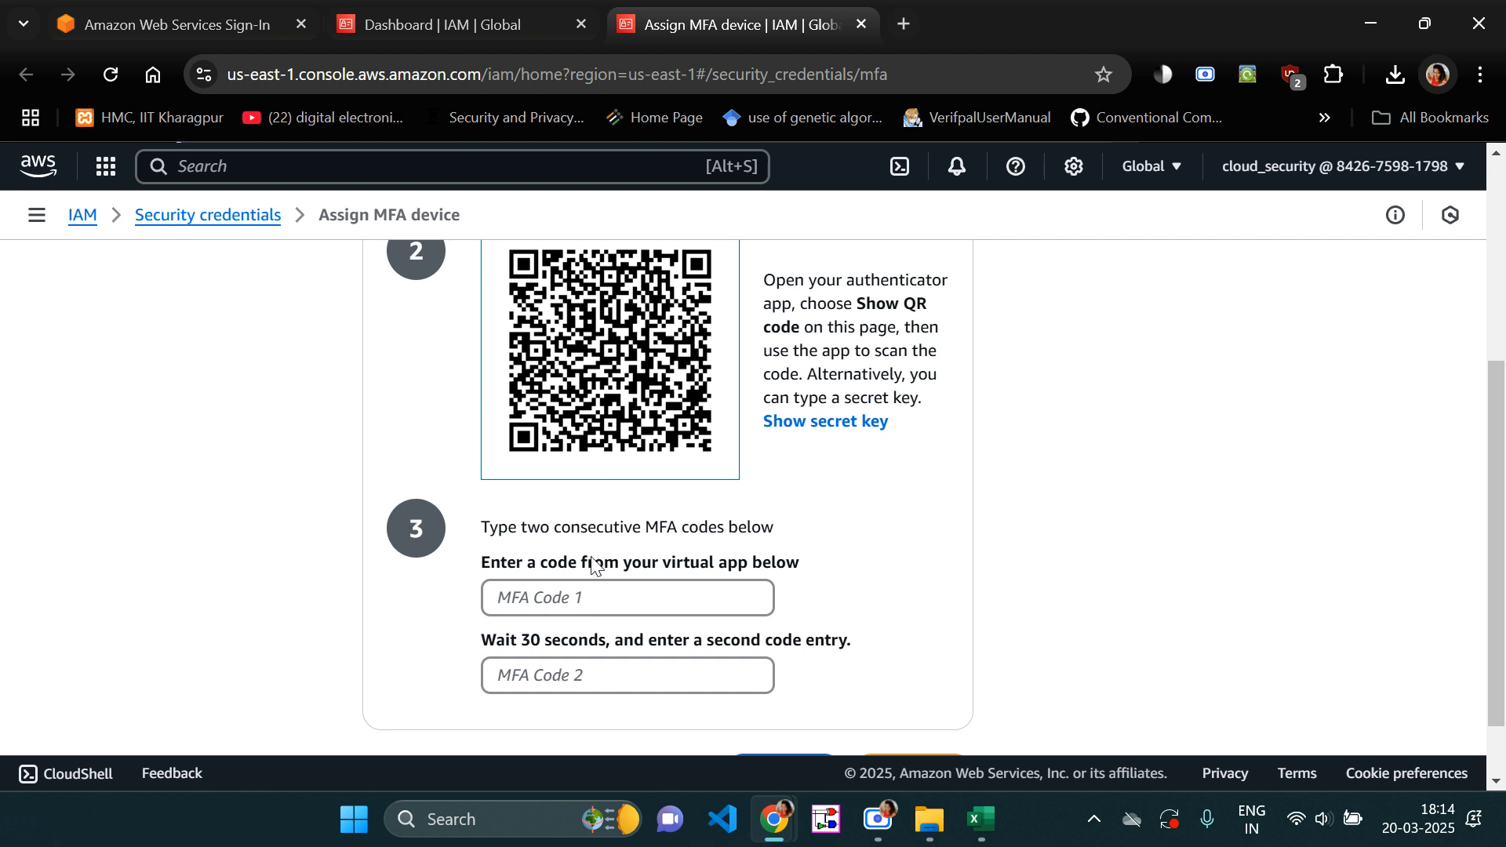
left_click(588, 597)
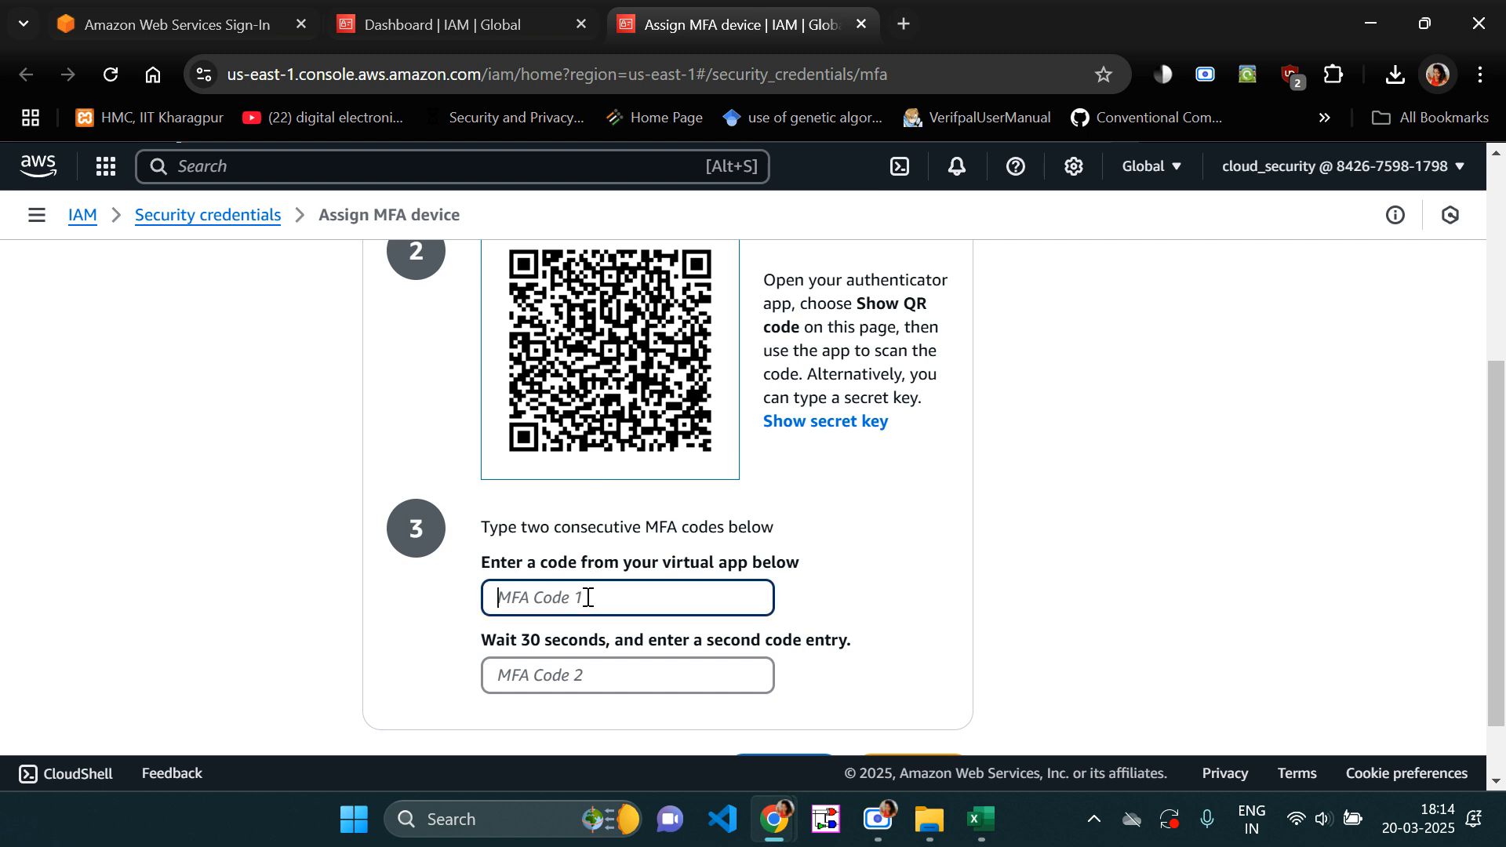
left_click(589, 686)
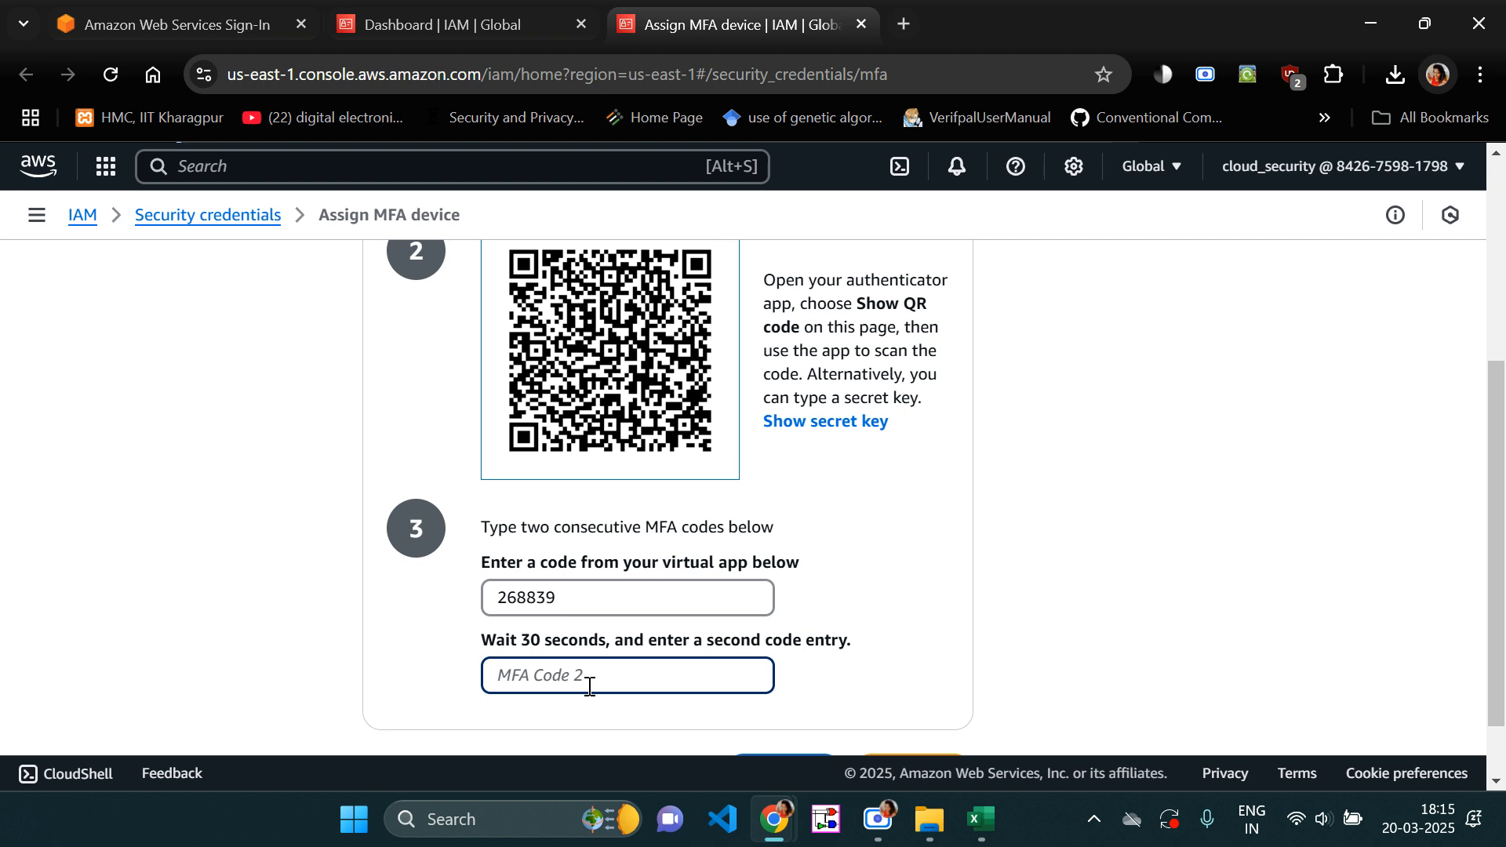
scroll(627, 675, "down", 1)
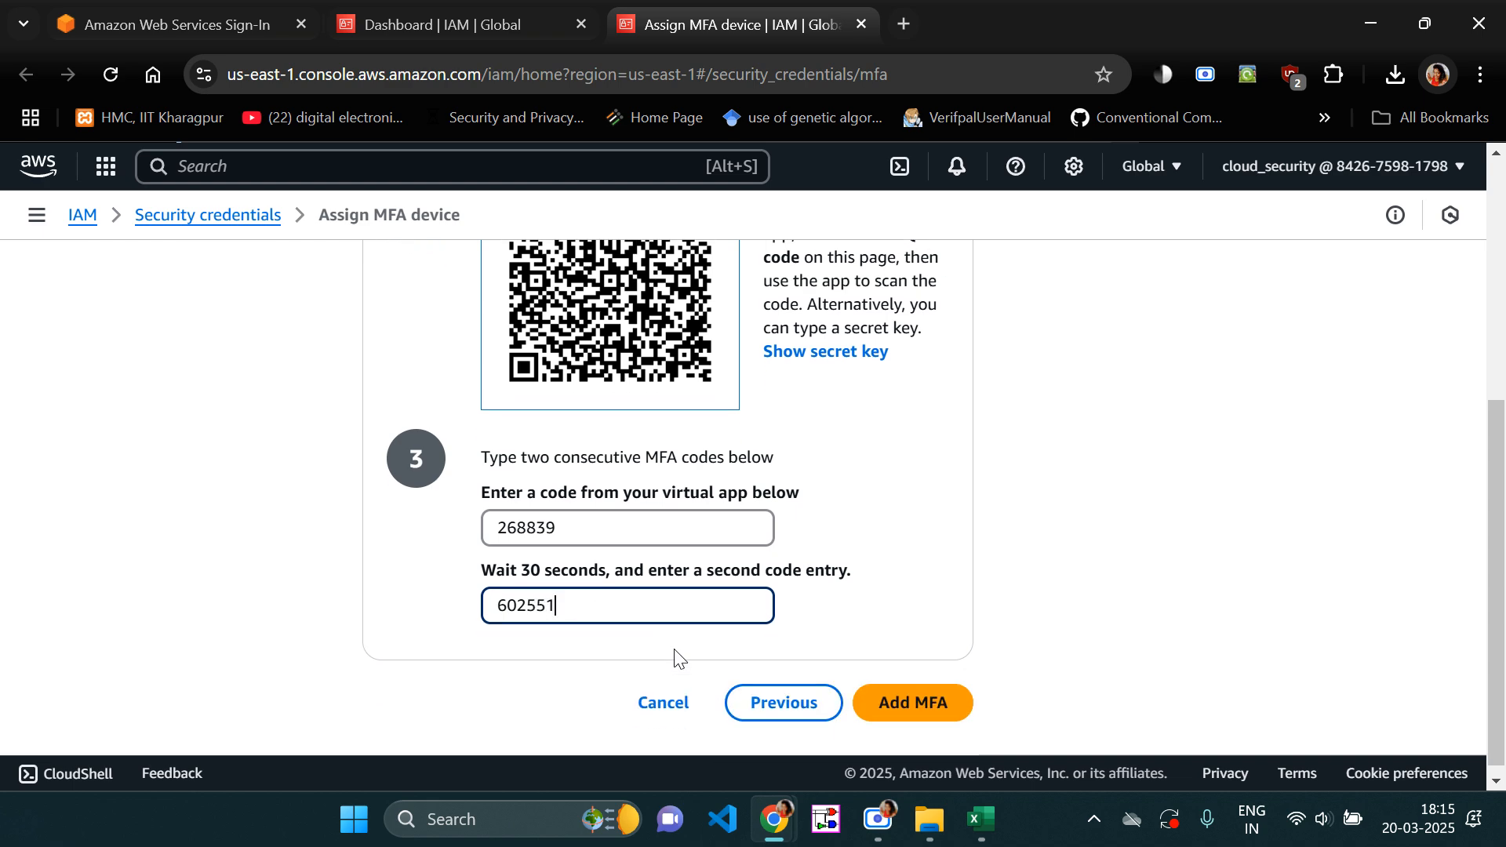
- Submit the MFA codes and confirm google_auth is listed as the virtual MFA device on Security credentials
left_click(944, 690)
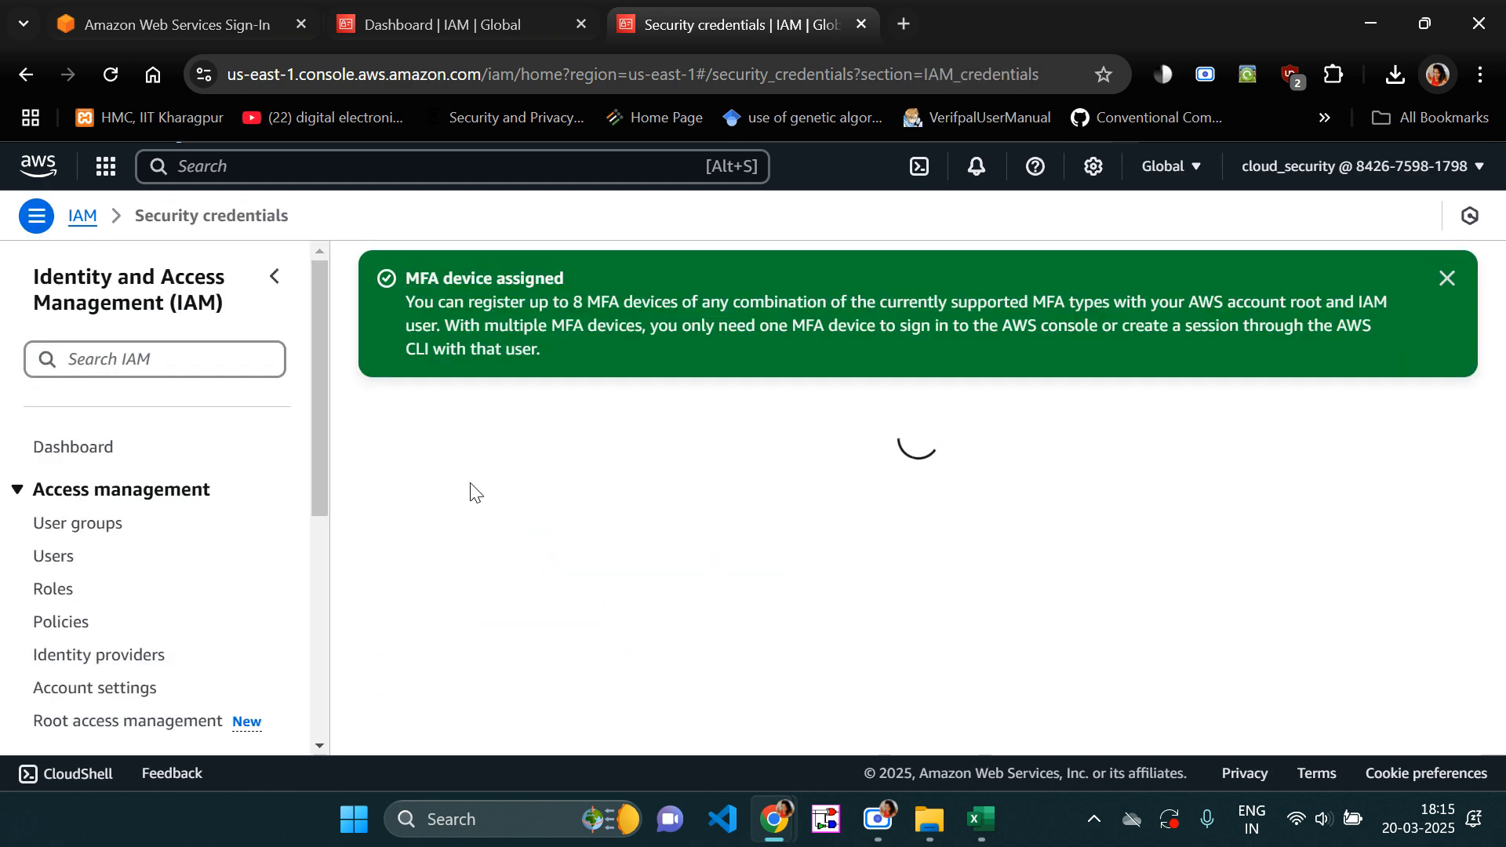
scroll(790, 434, "up", 2)
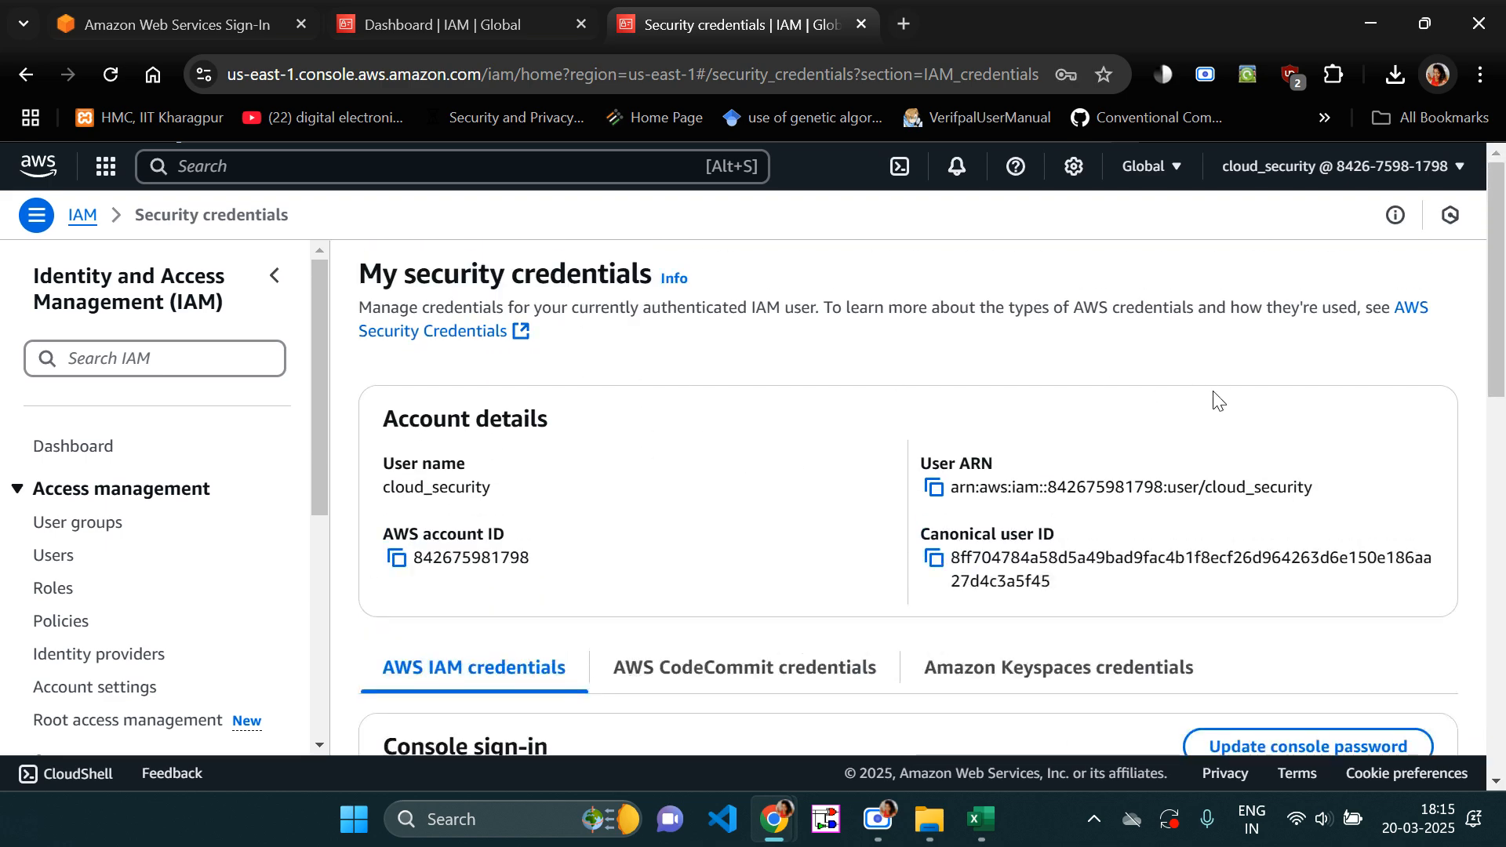
scroll(788, 584, "down", 6)
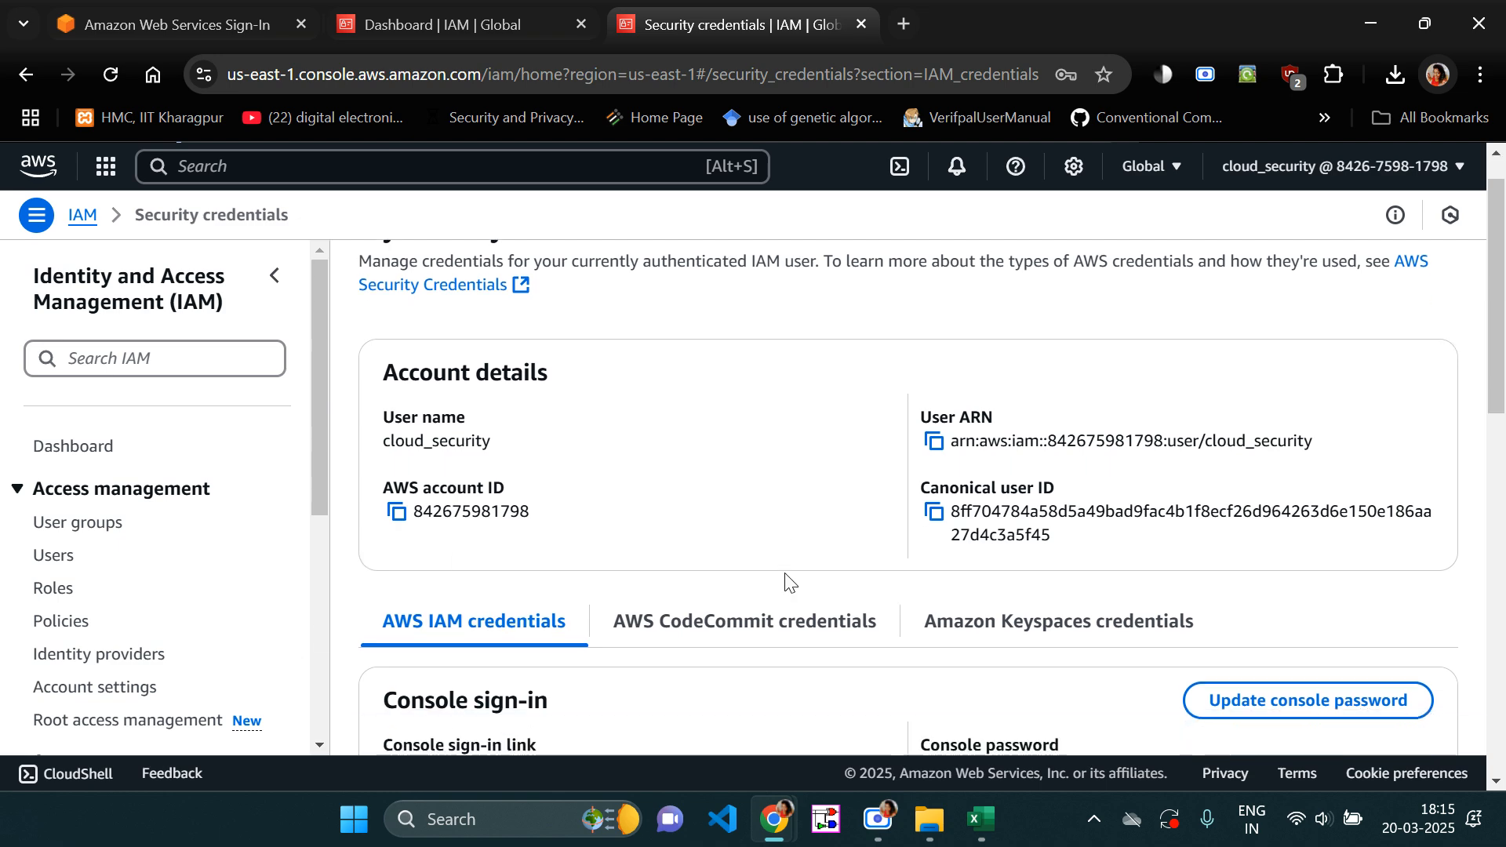
scroll(800, 608, "down", 3)
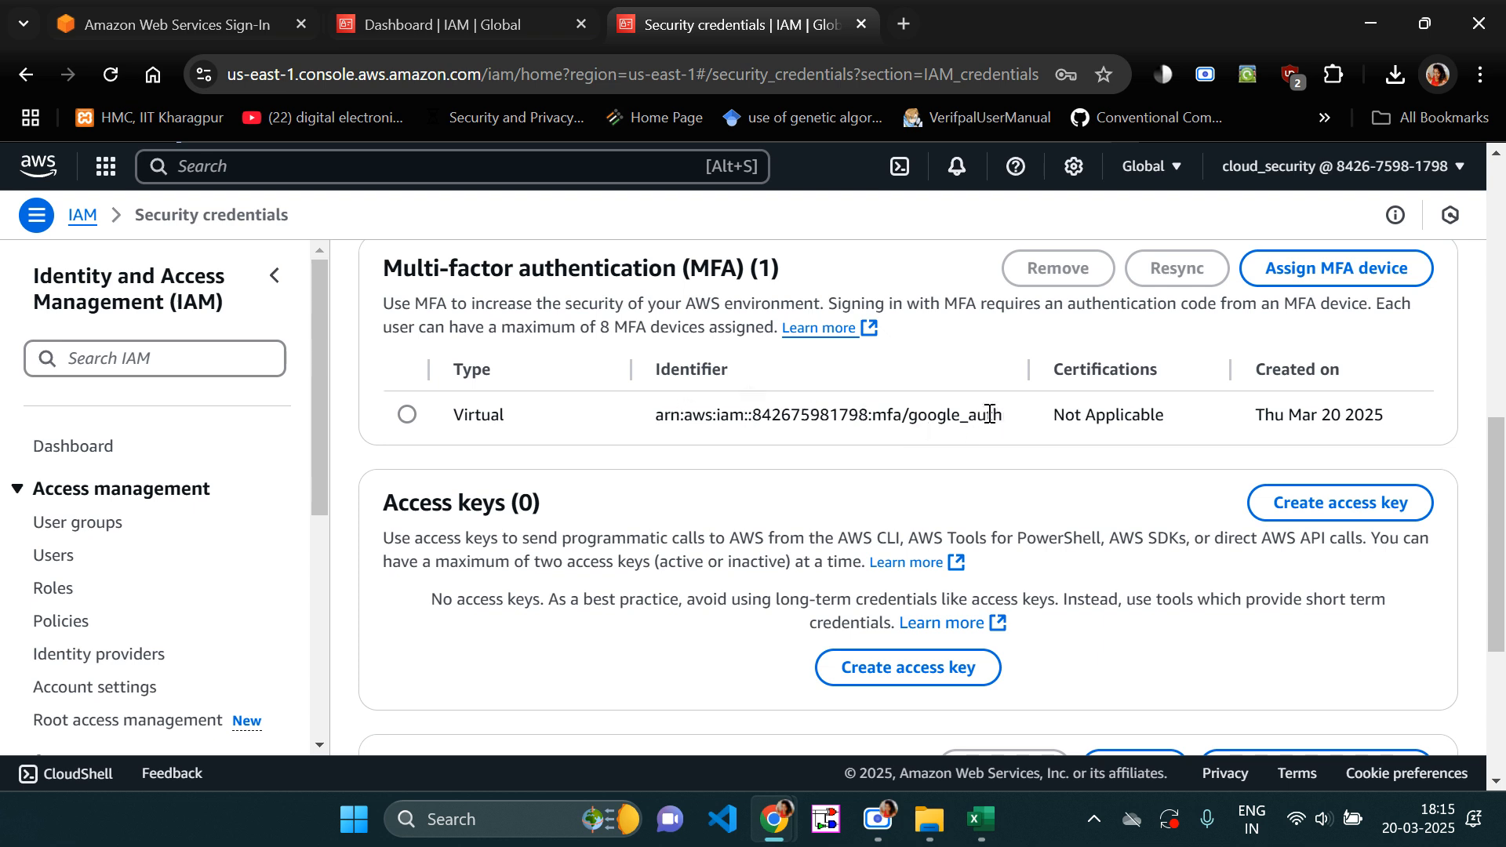
scroll(990, 414, "up", 1)
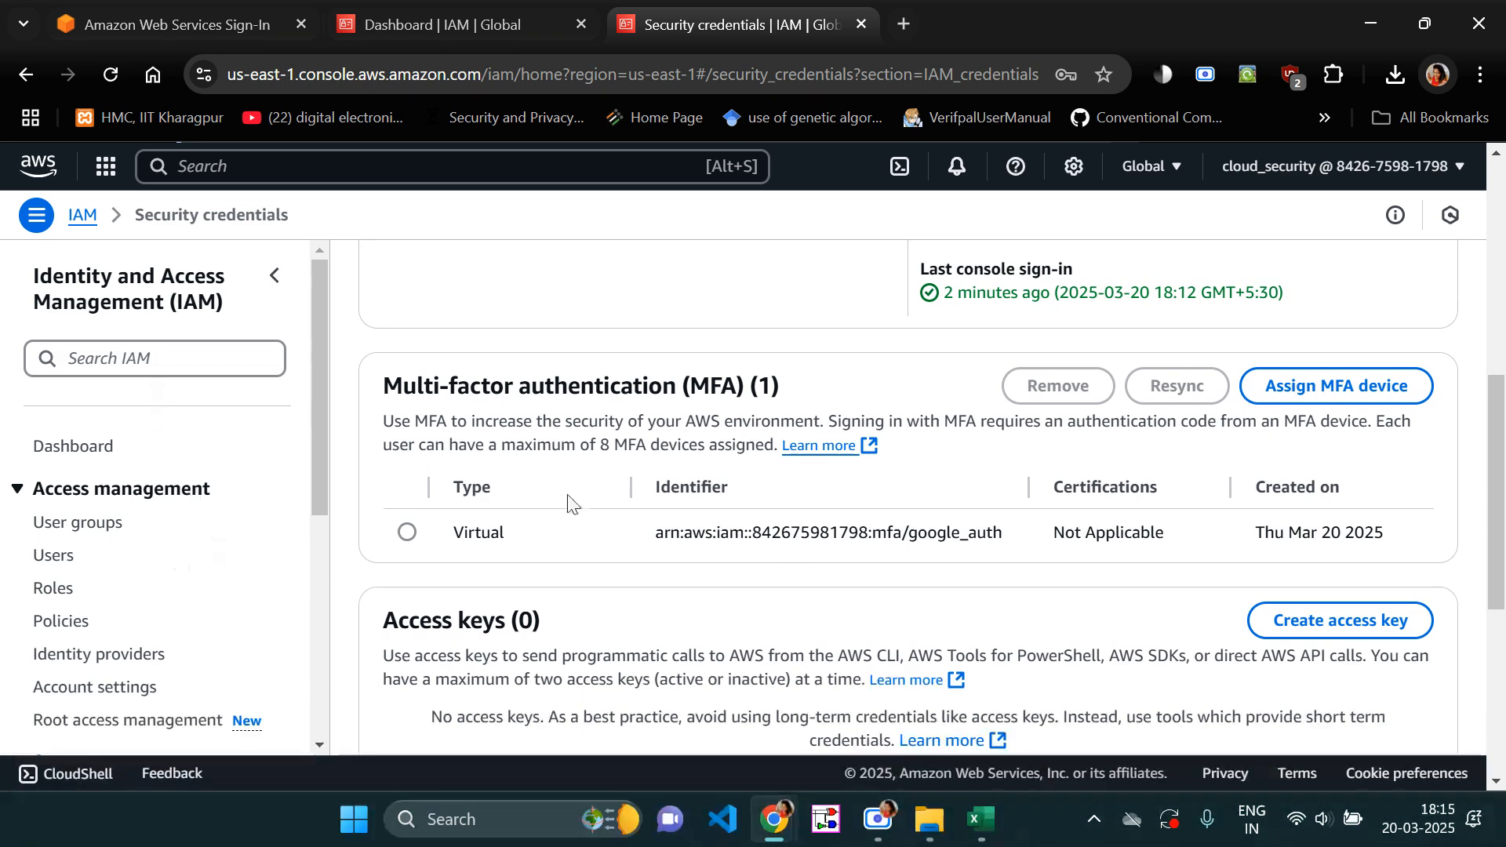
scroll(596, 514, "up", 5)
scroll(167, 461, "down", 5)
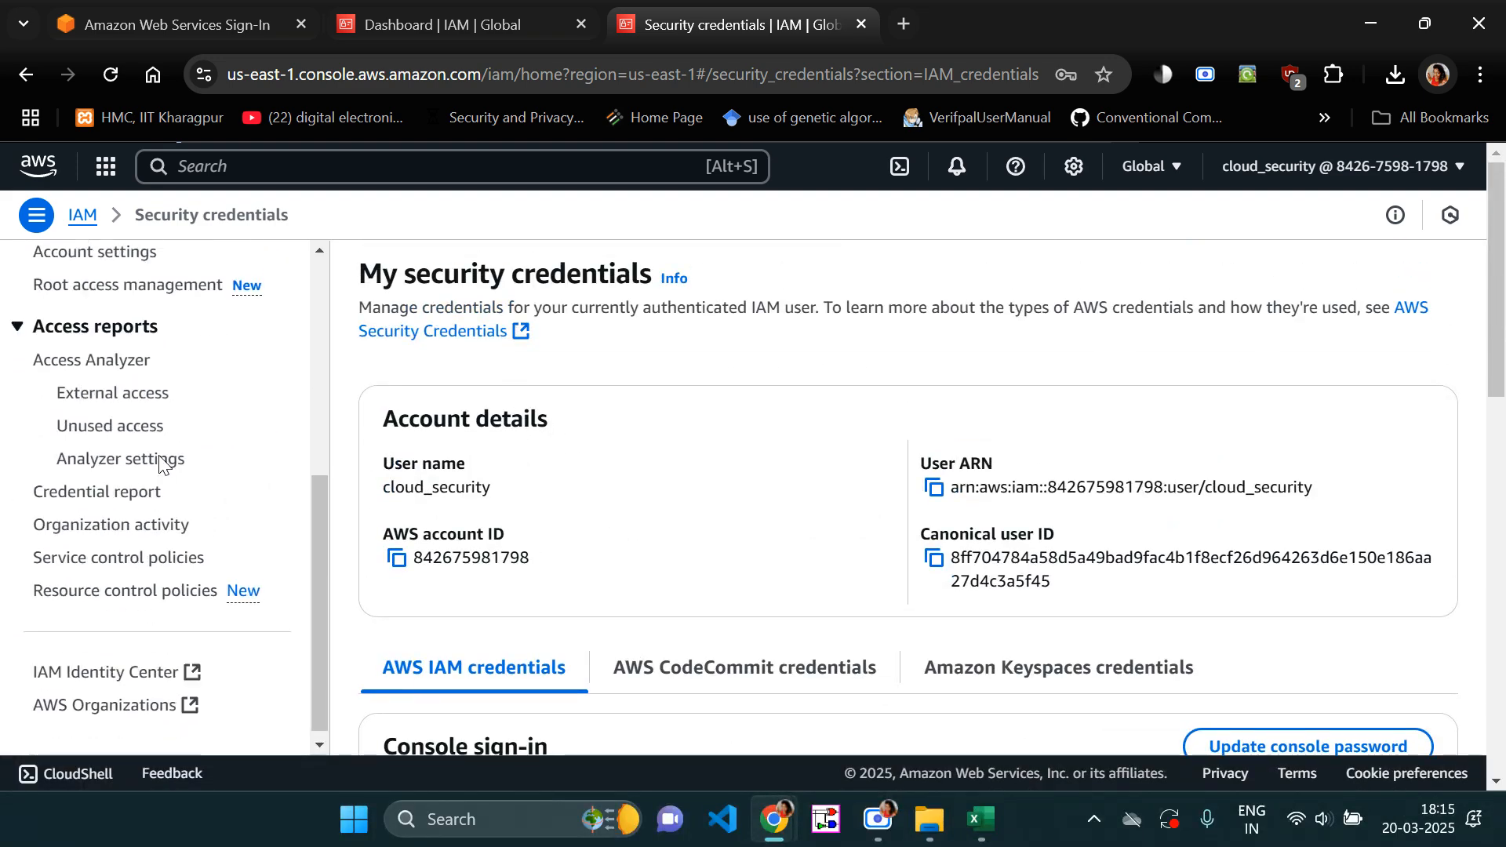
scroll(171, 461, "up", 3)
scroll(222, 447, "up", 3)
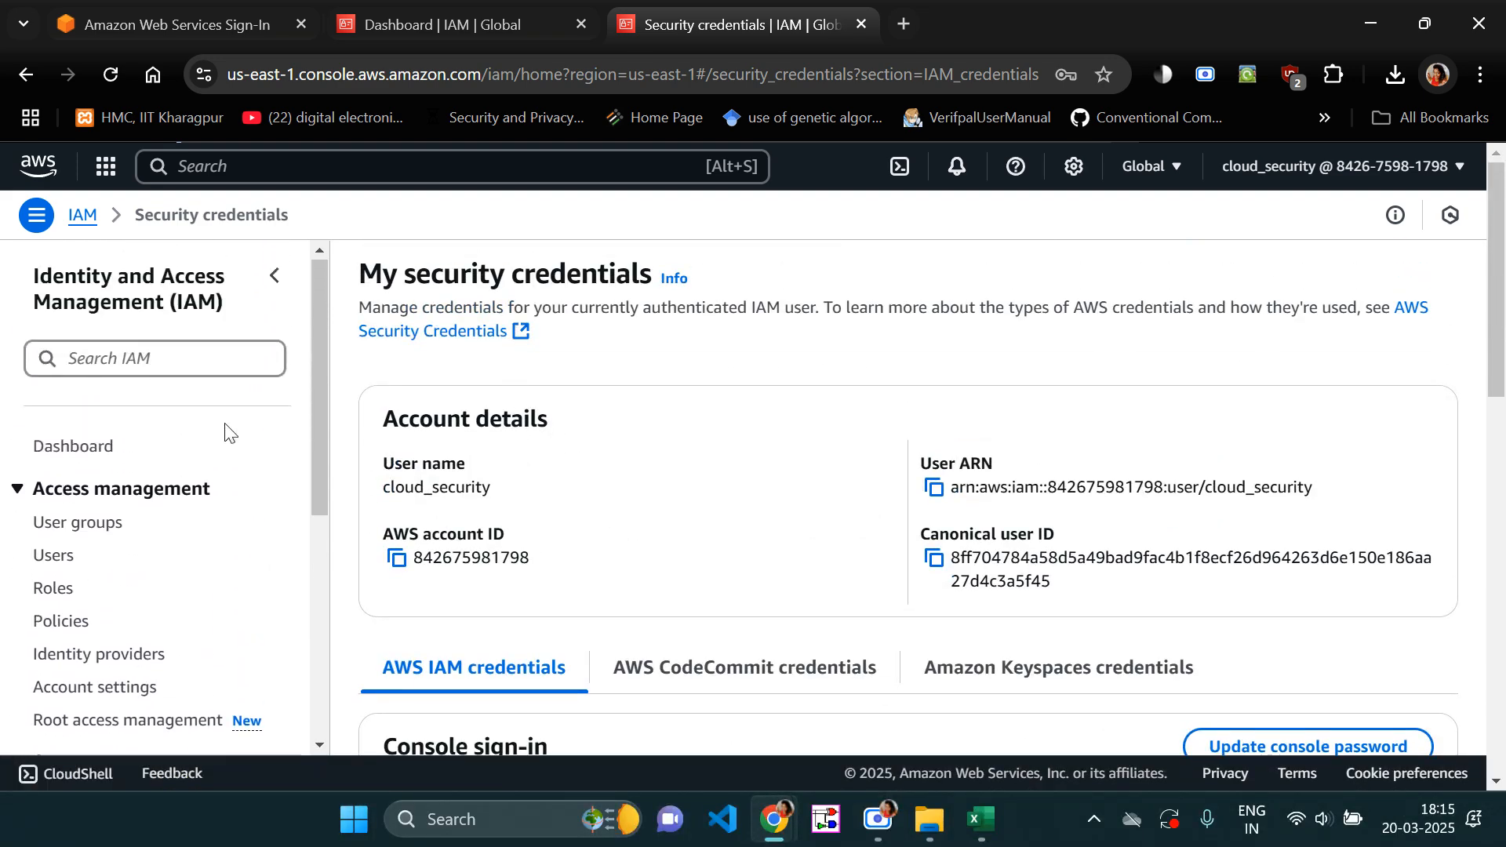
scroll(245, 464, "down", 3)
scroll(240, 499, "down", 3)
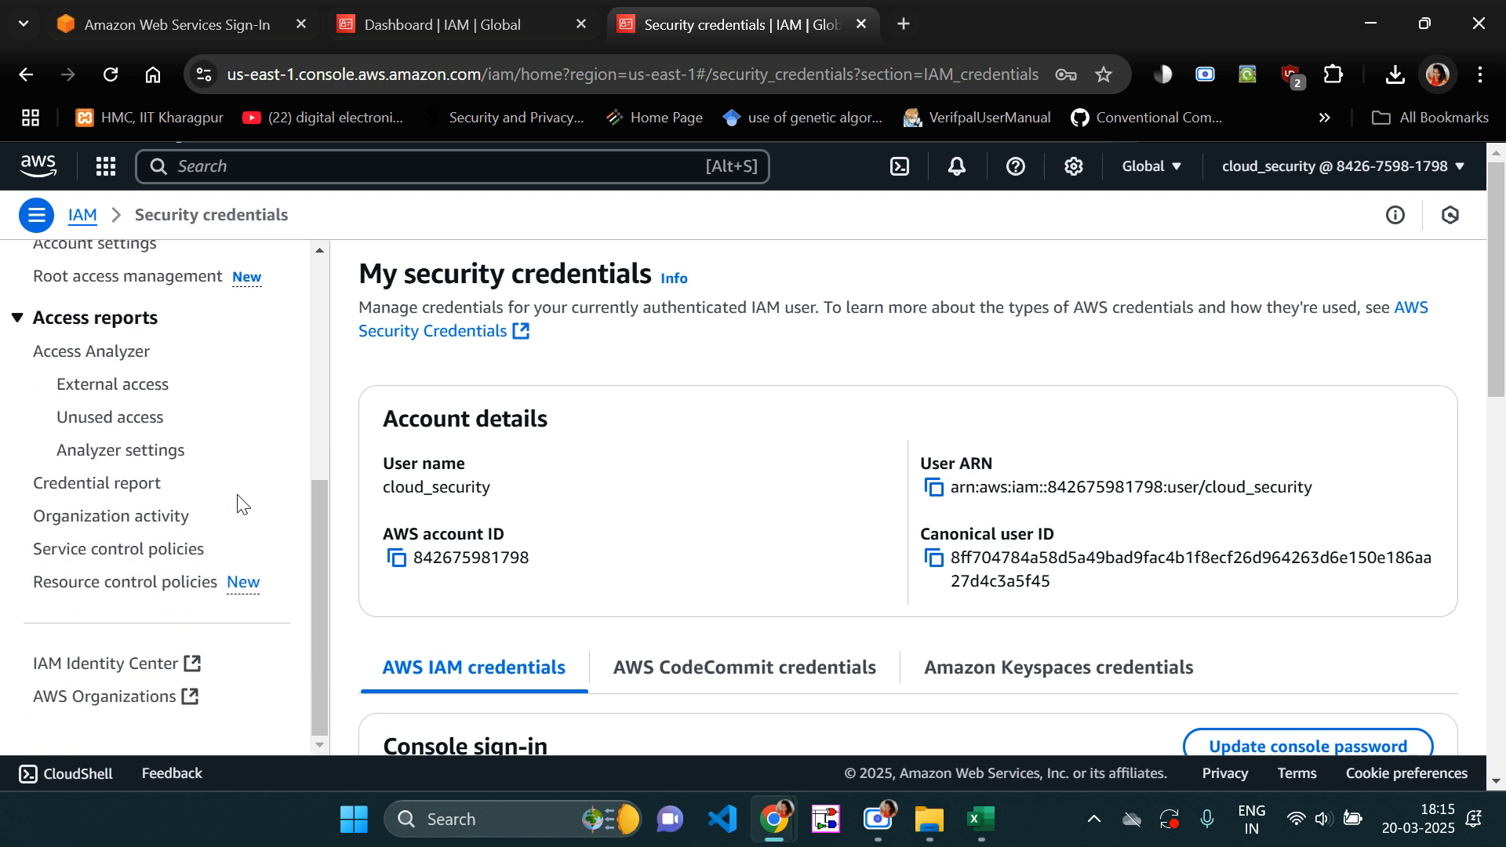
scroll(238, 502, "up", 5)
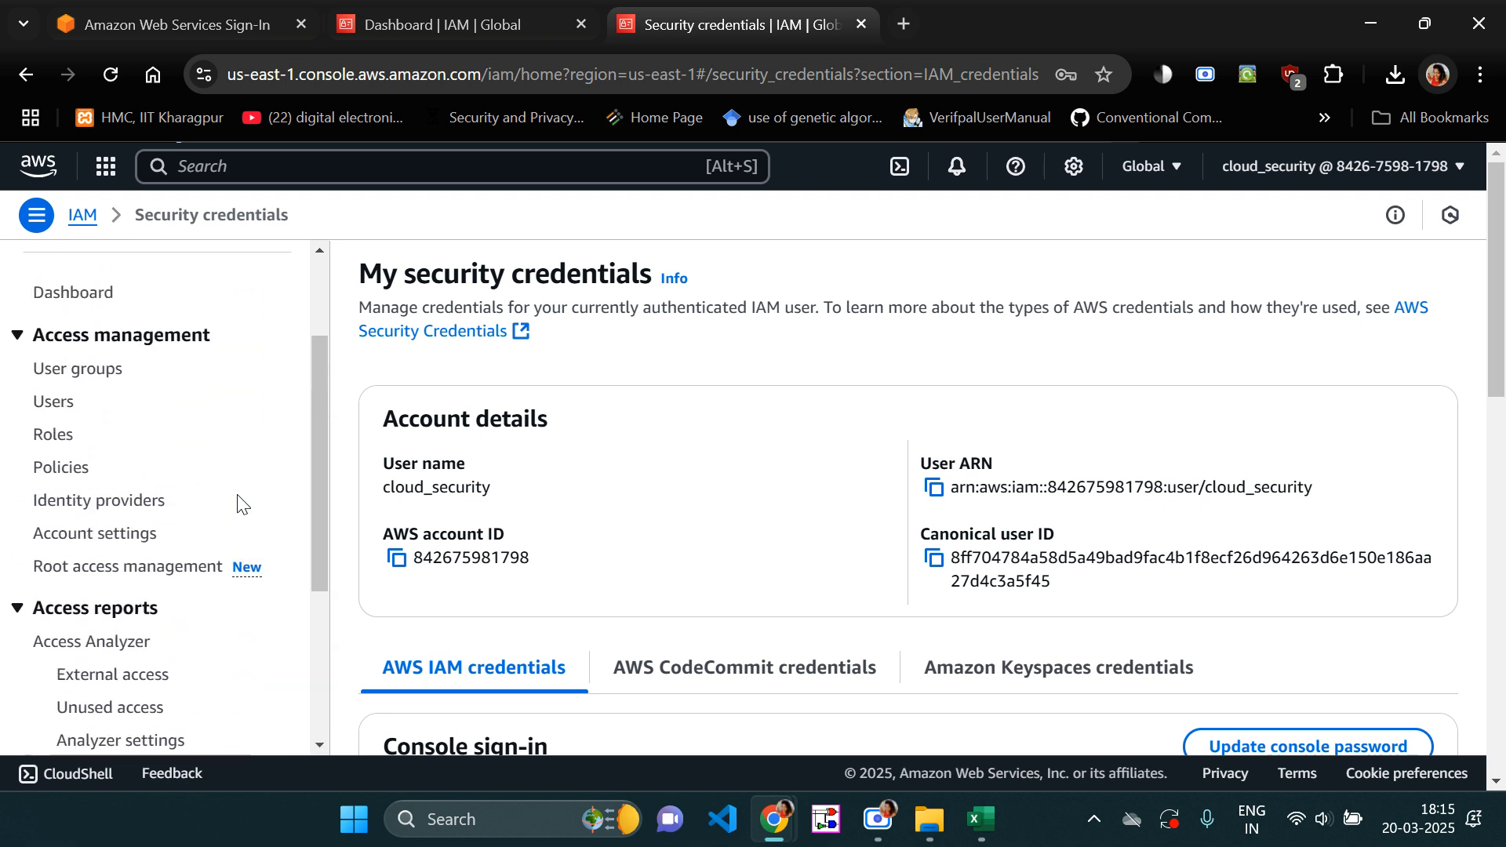
- Clear a 'security c' search in the IAM navigation, then collapse the navigation pane
left_click(193, 359)
type("se")
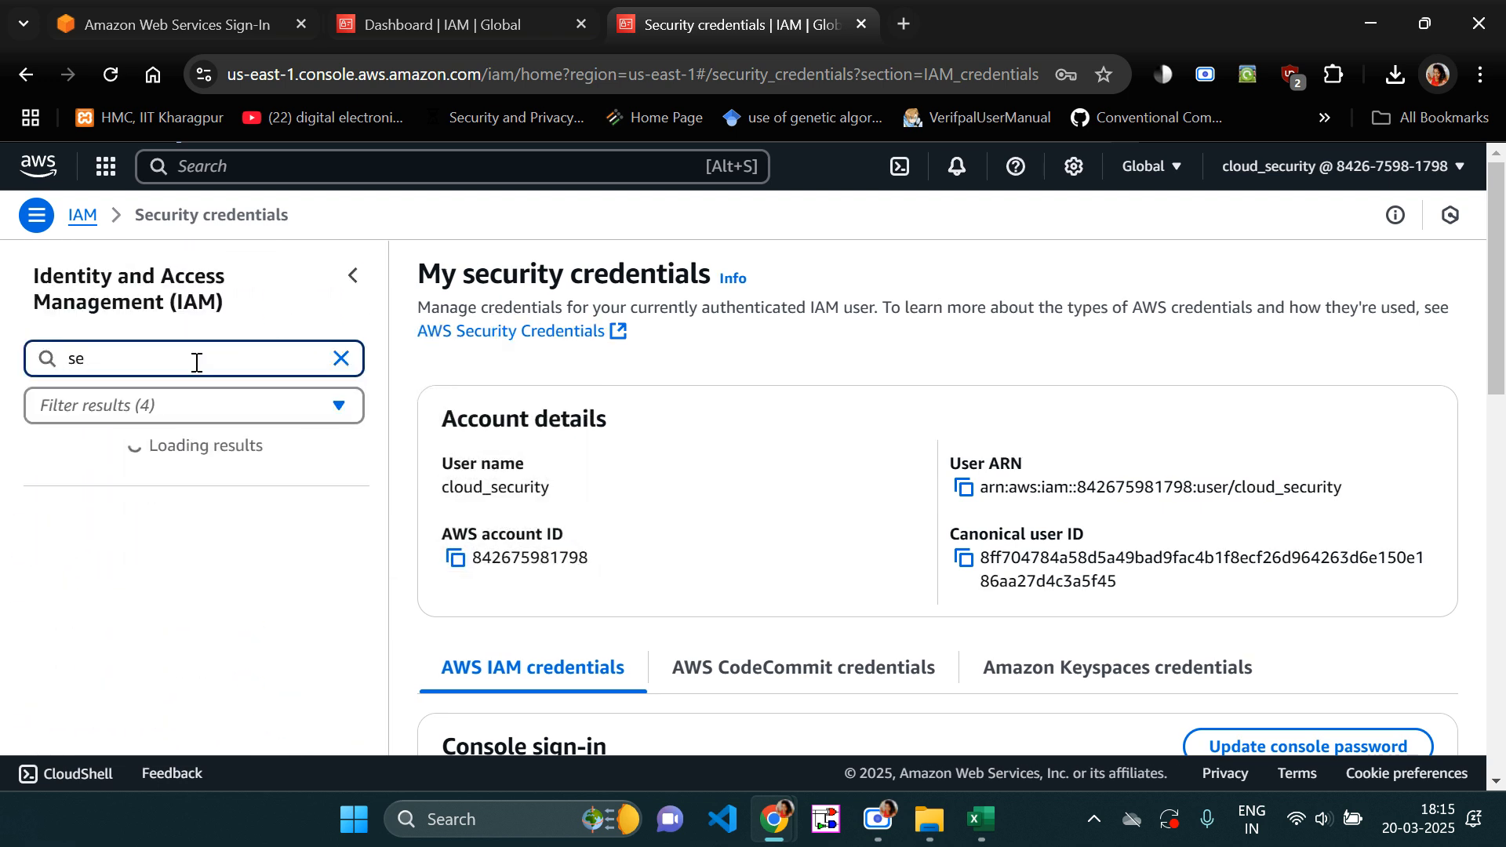
type("curity")
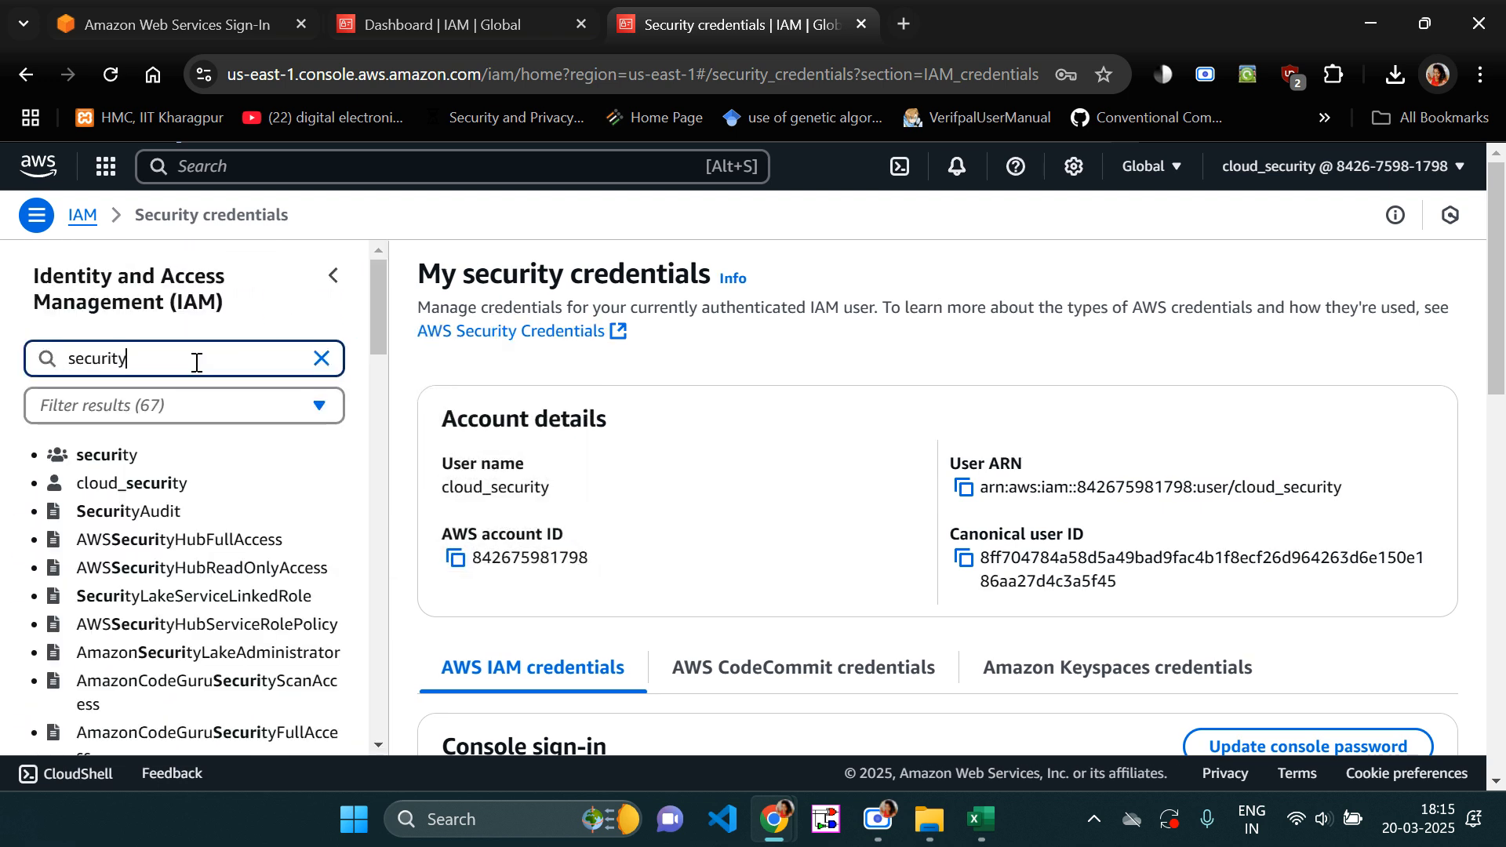
type(" cre")
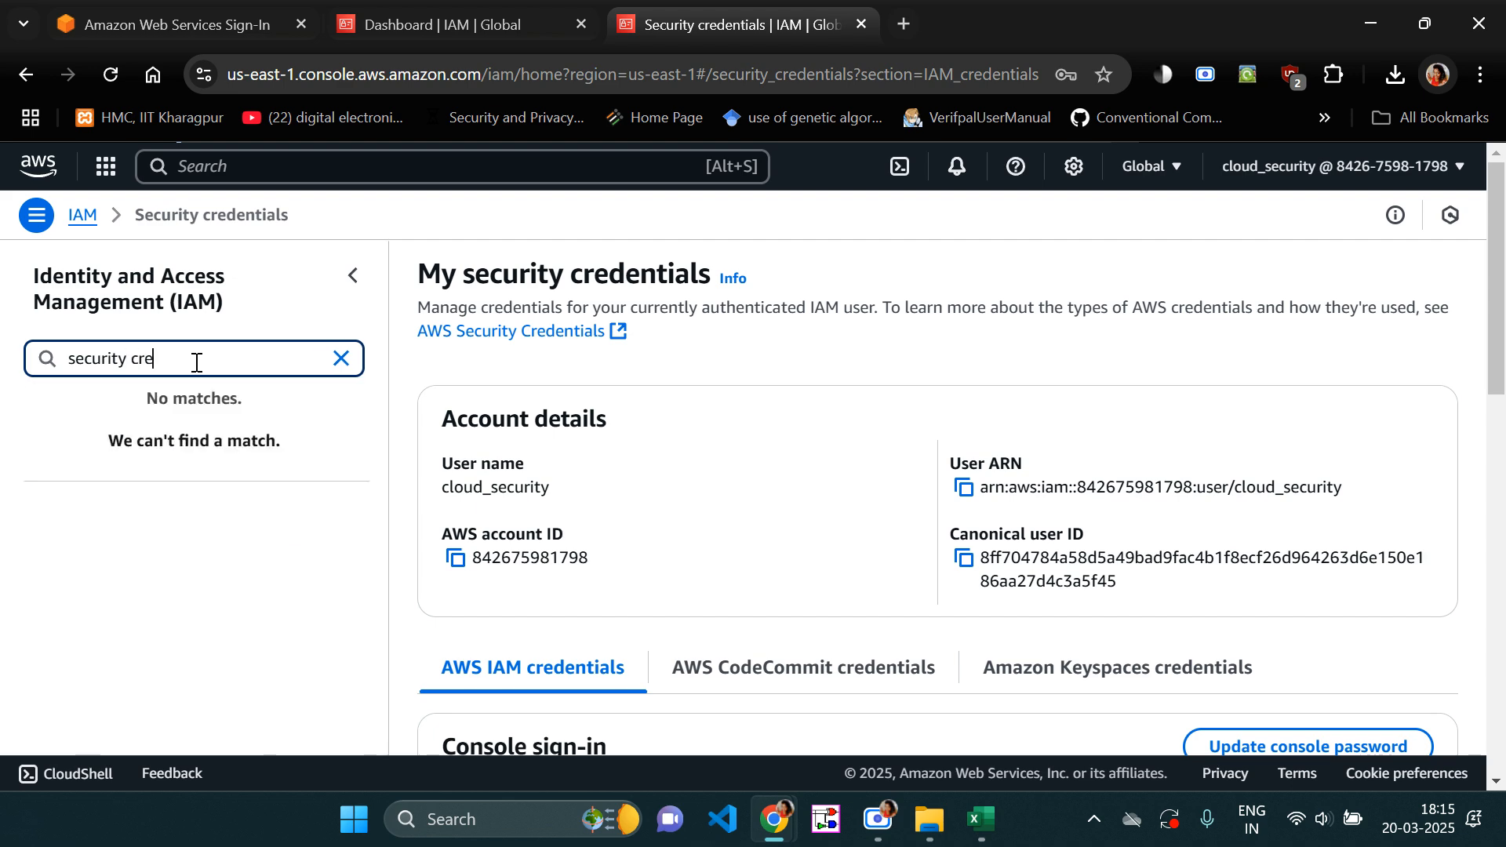
key("ctrl+a")
key("BackSpace")
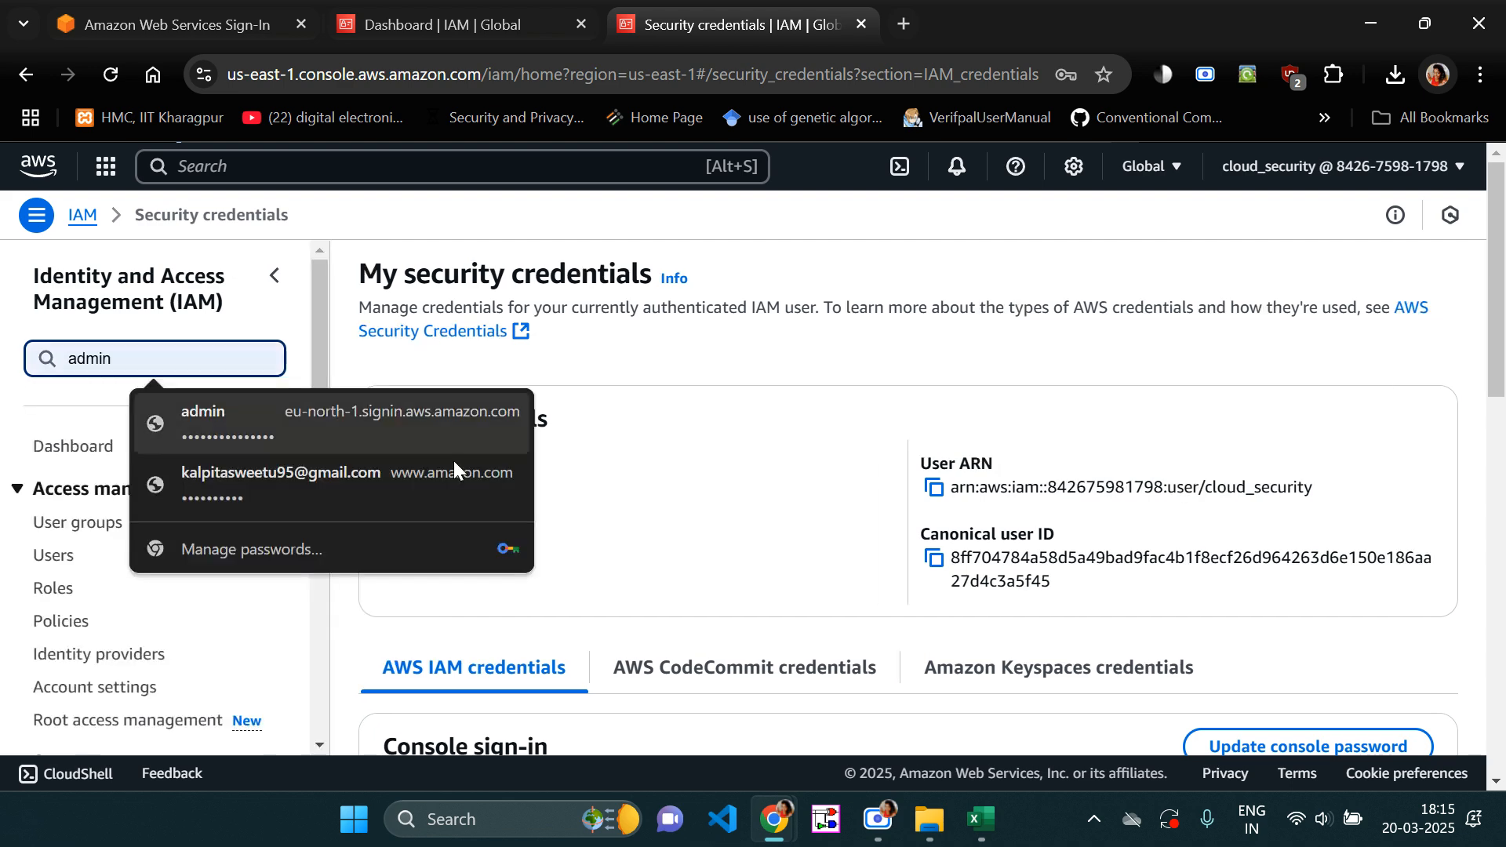
key("Escape")
left_click(275, 275)
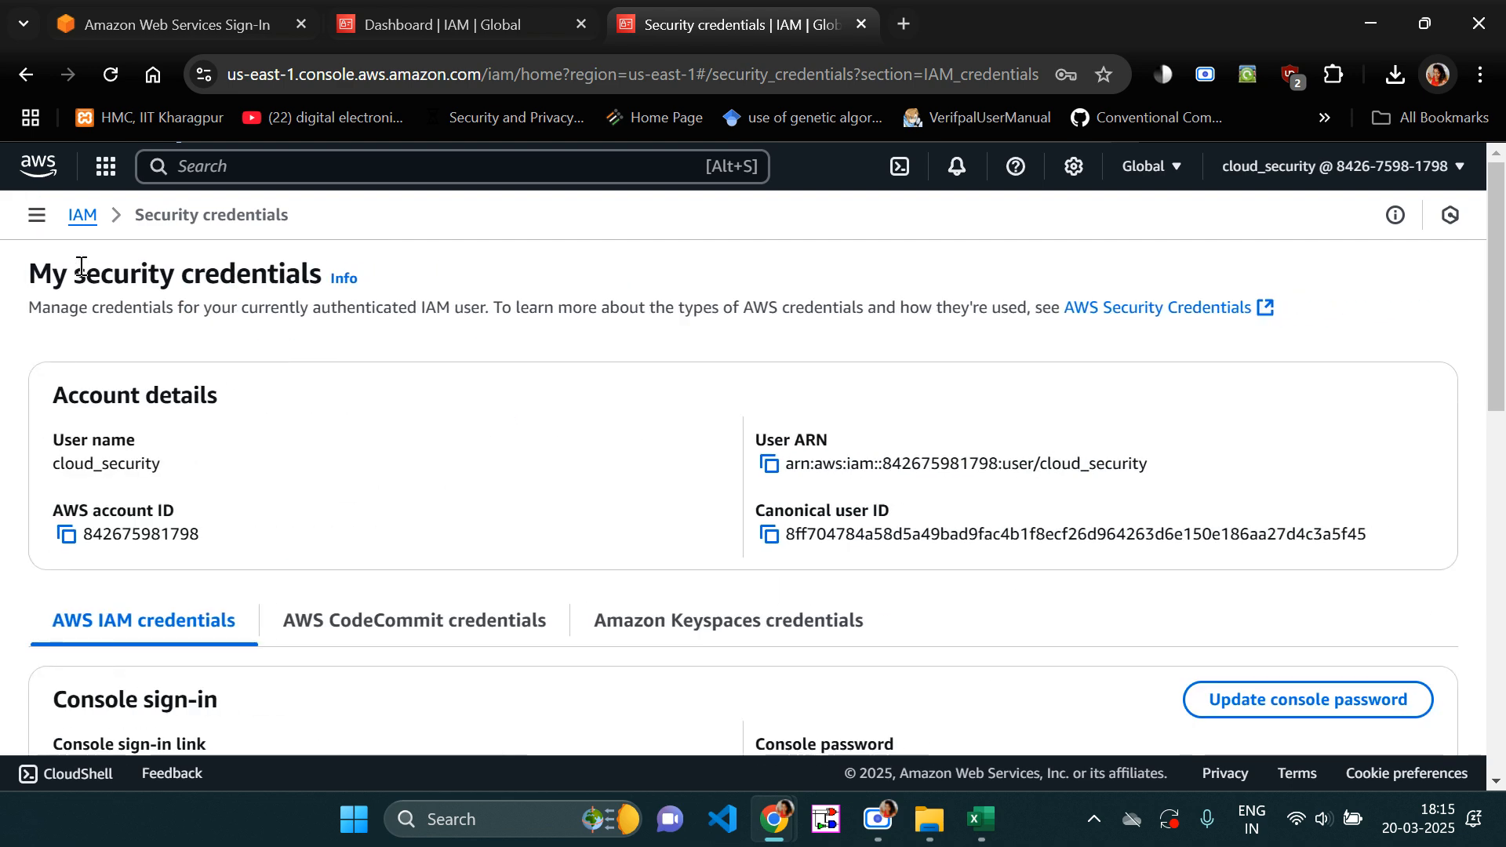
- Go from the IAM dashboard to the My security credentials page
left_click(83, 216)
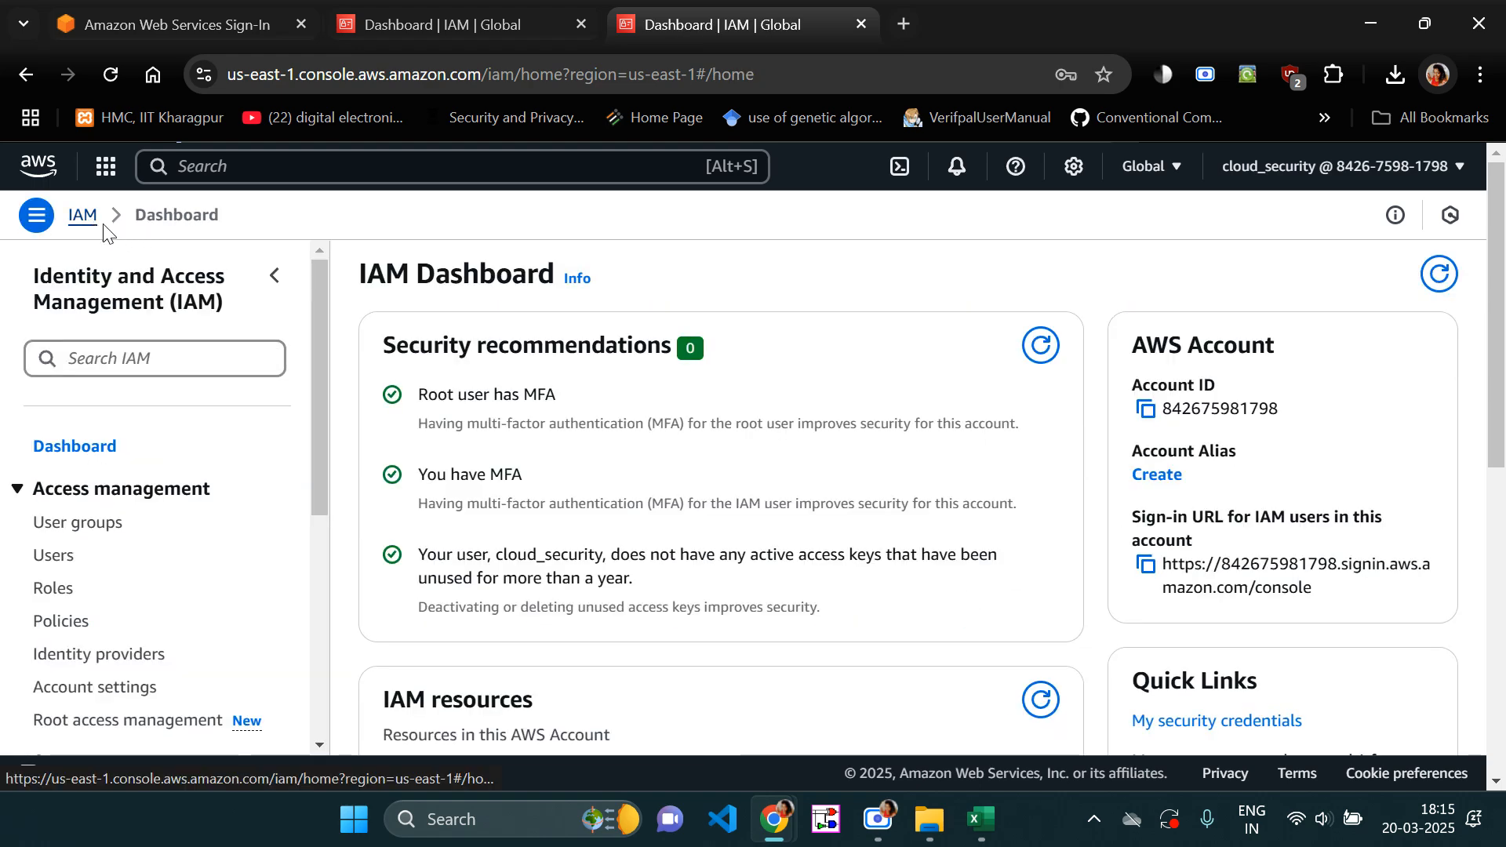
scroll(769, 473, "down", 2)
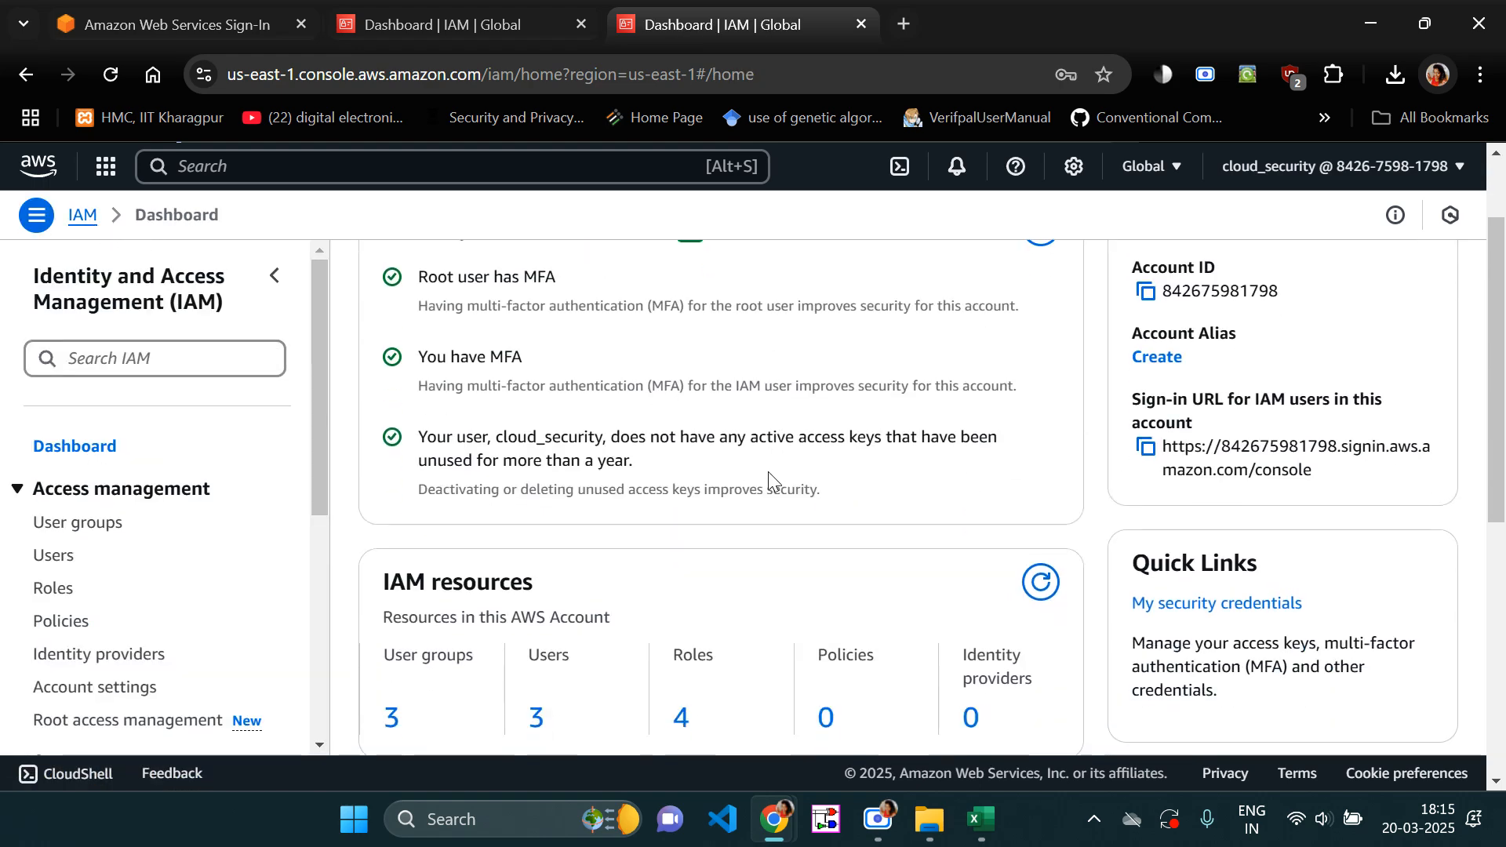
scroll(735, 486, "down", 3)
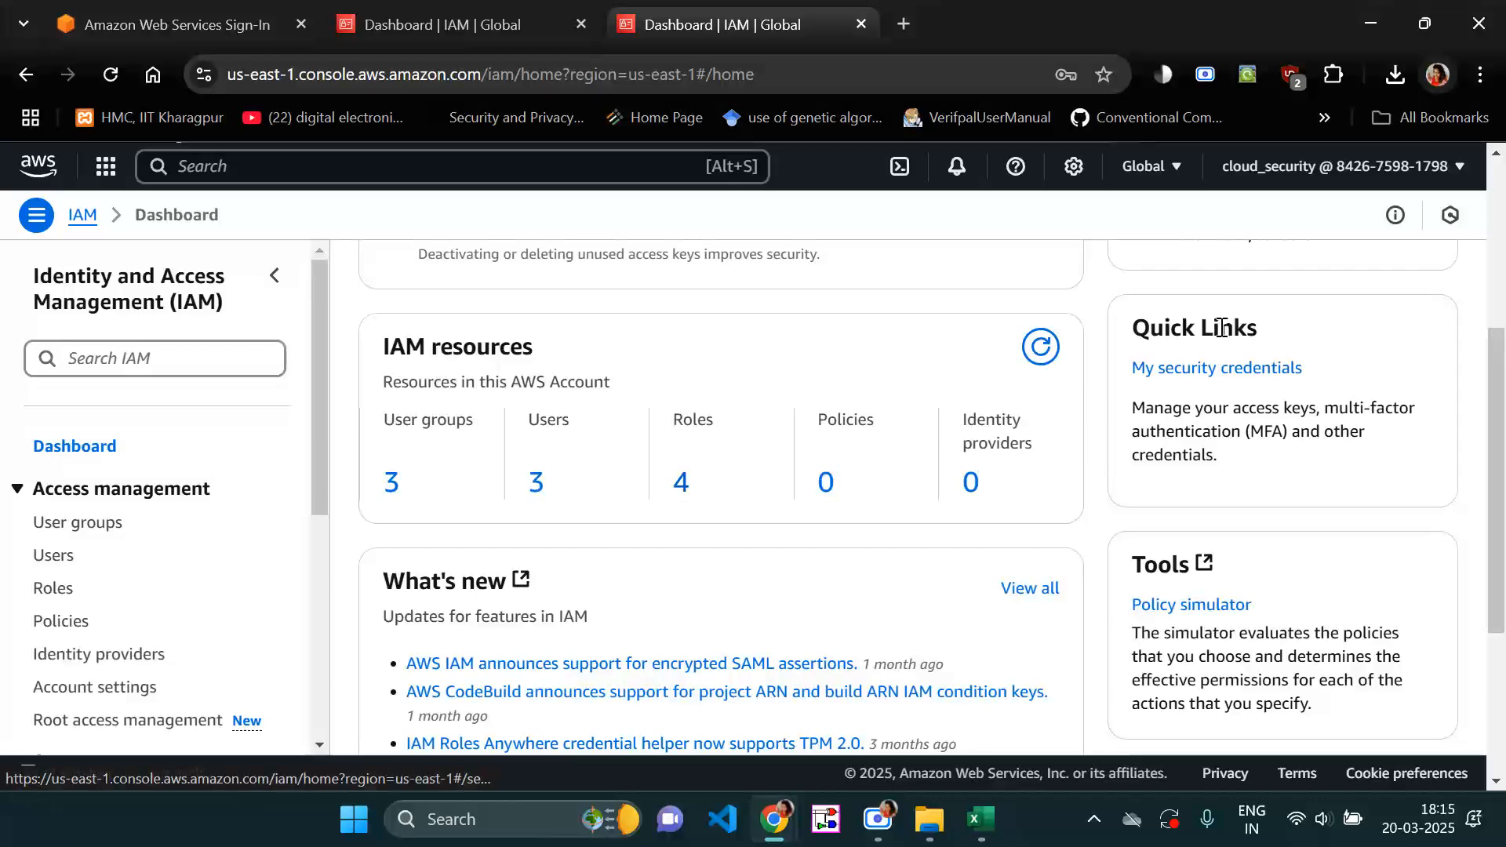
left_click(1221, 381)
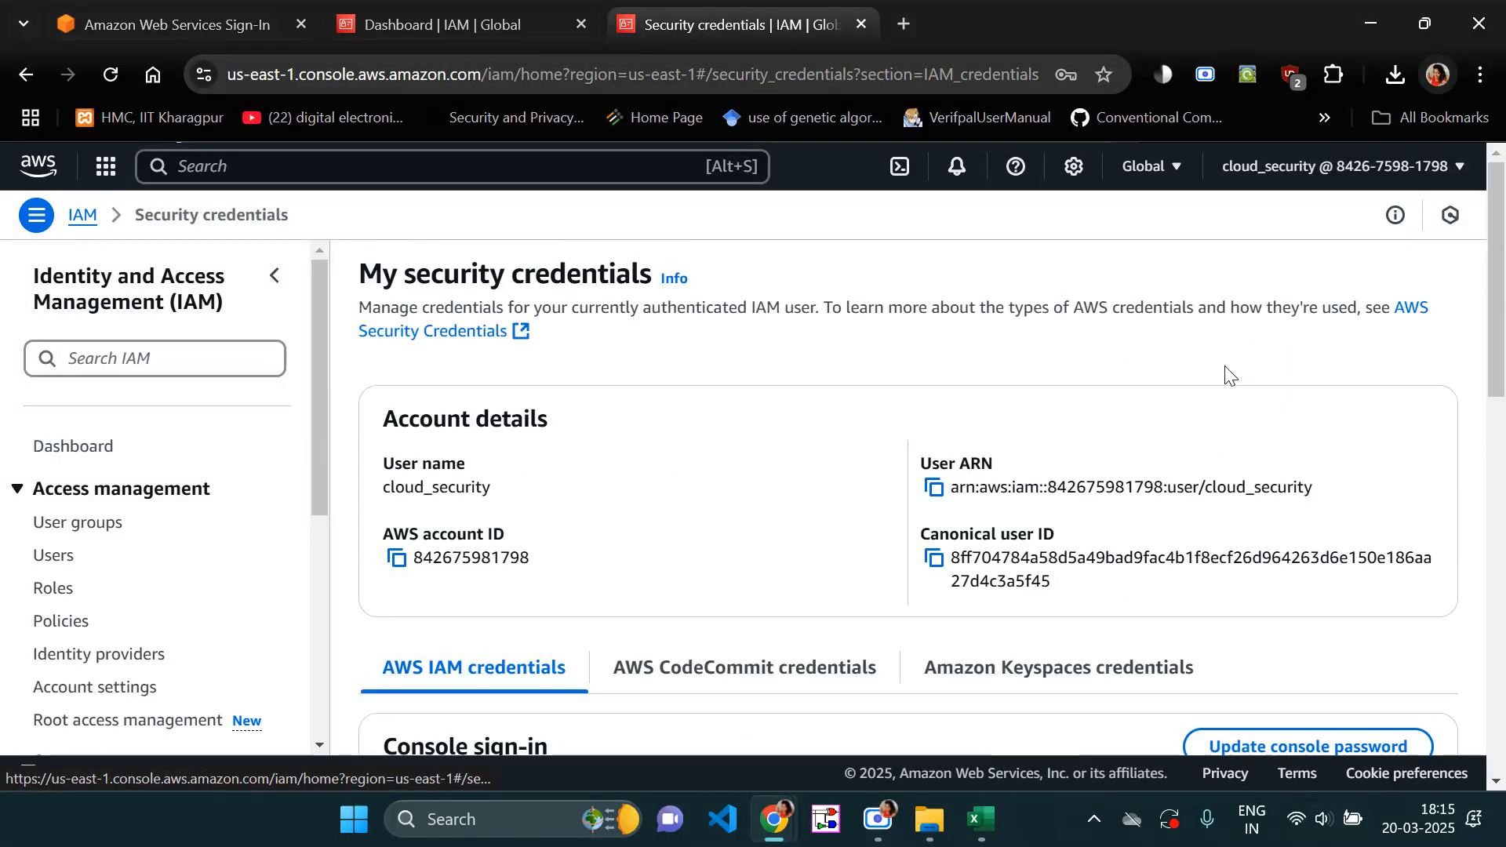
- Select the google_auth virtual MFA device under Multi-factor authentication and review it
scroll(612, 423, "down", 7)
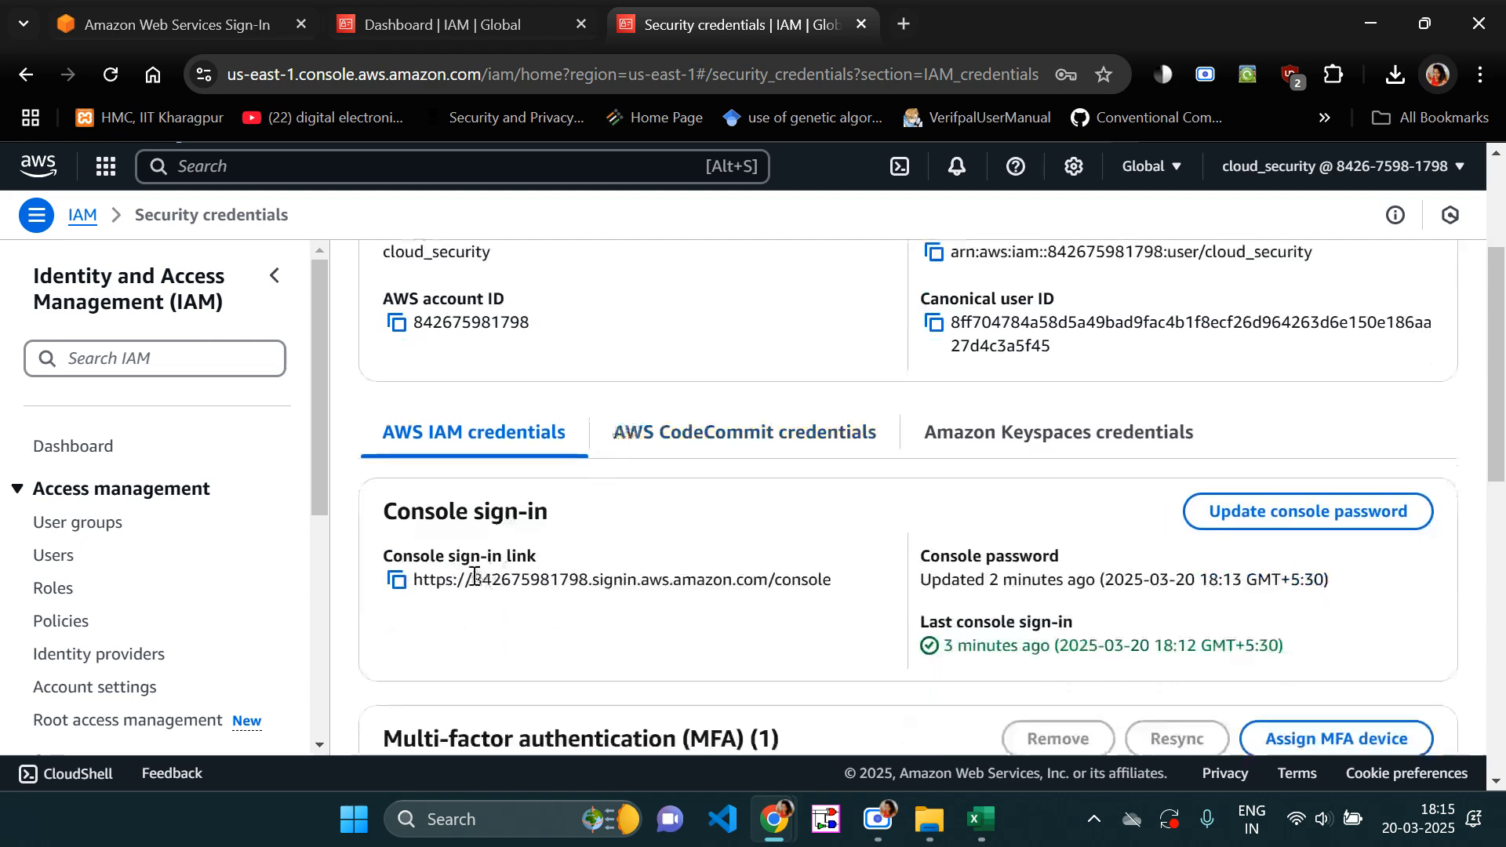
left_click_drag(530, 385, 738, 387)
left_click(407, 532)
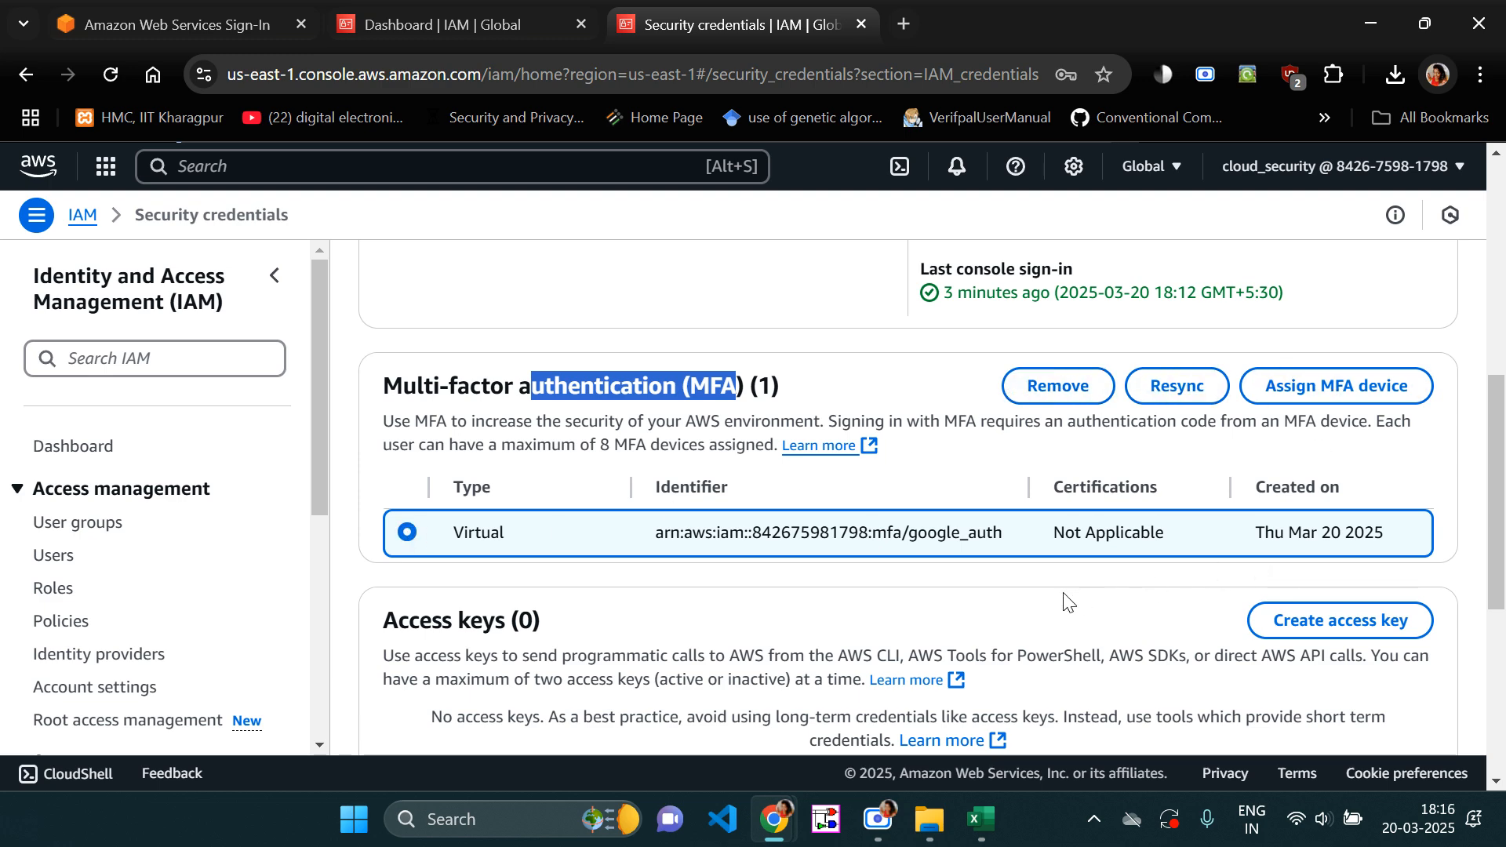
scroll(1062, 602, "up", 3)
scroll(967, 604, "up", 2)
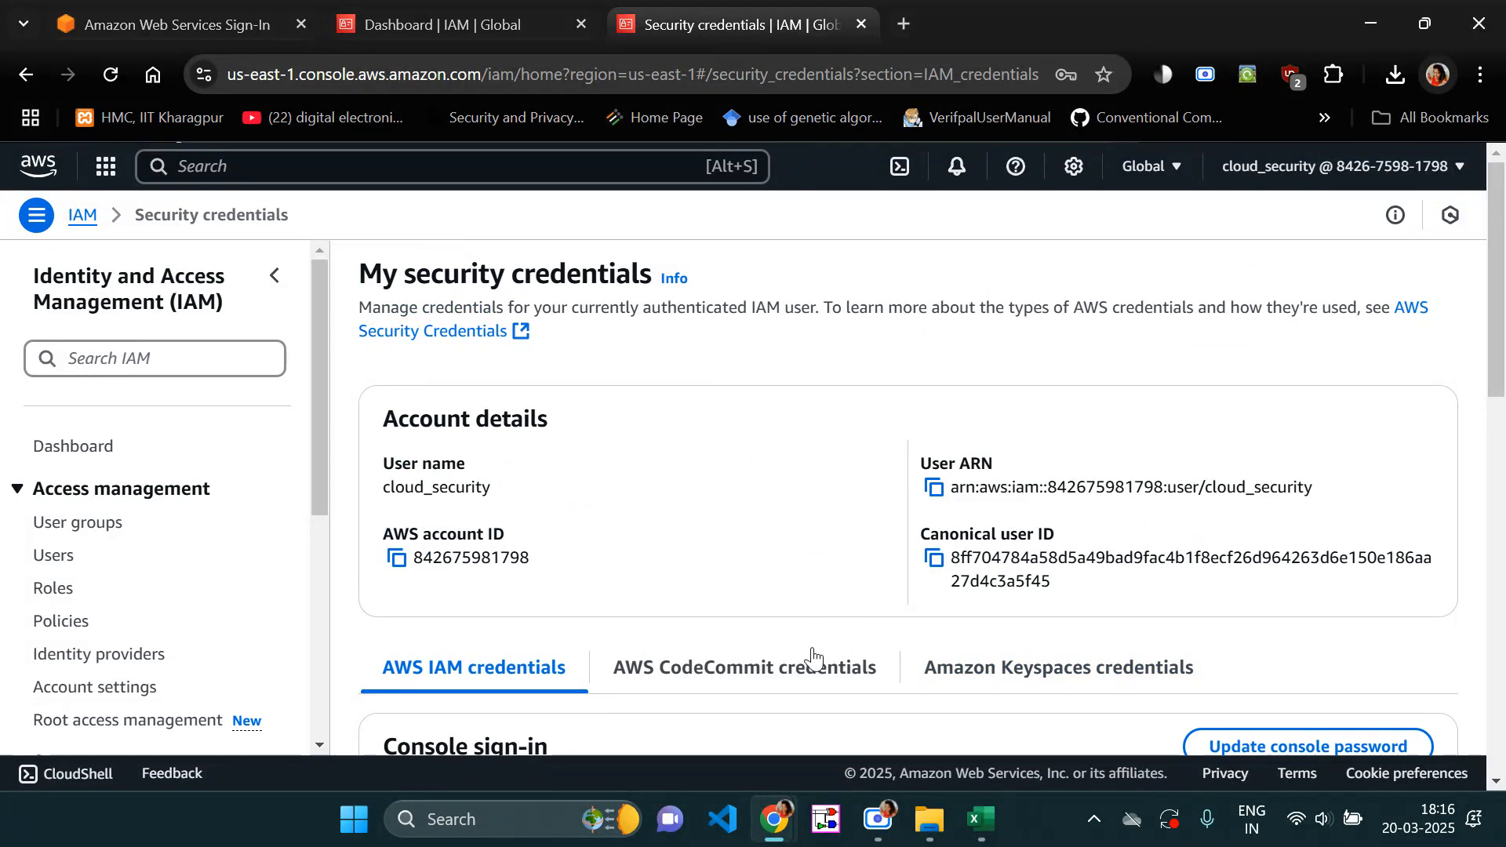
mouse_move(772, 818)
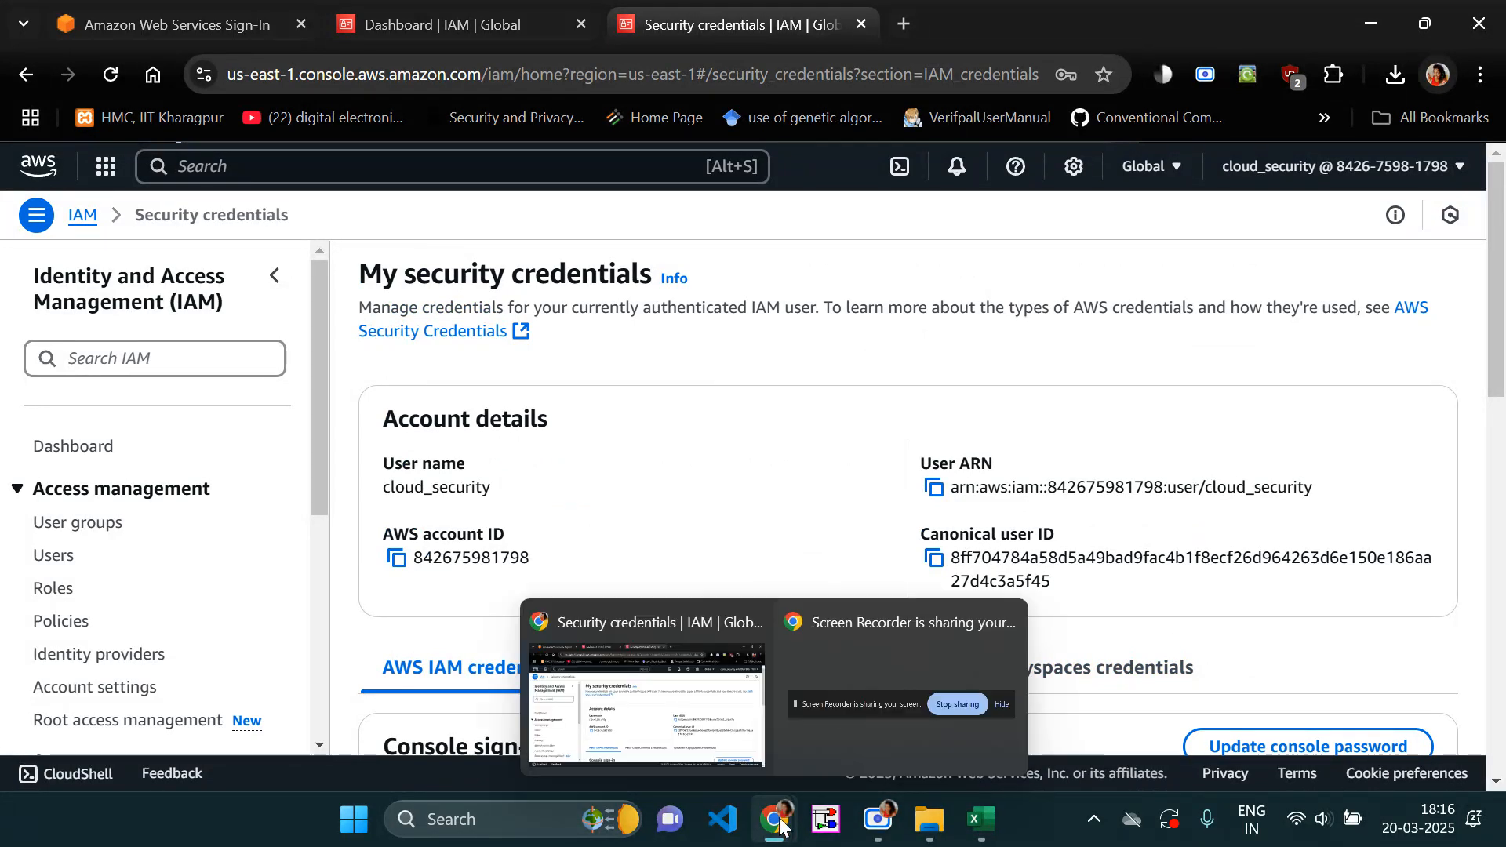
left_click(701, 718)
mouse_move(776, 837)
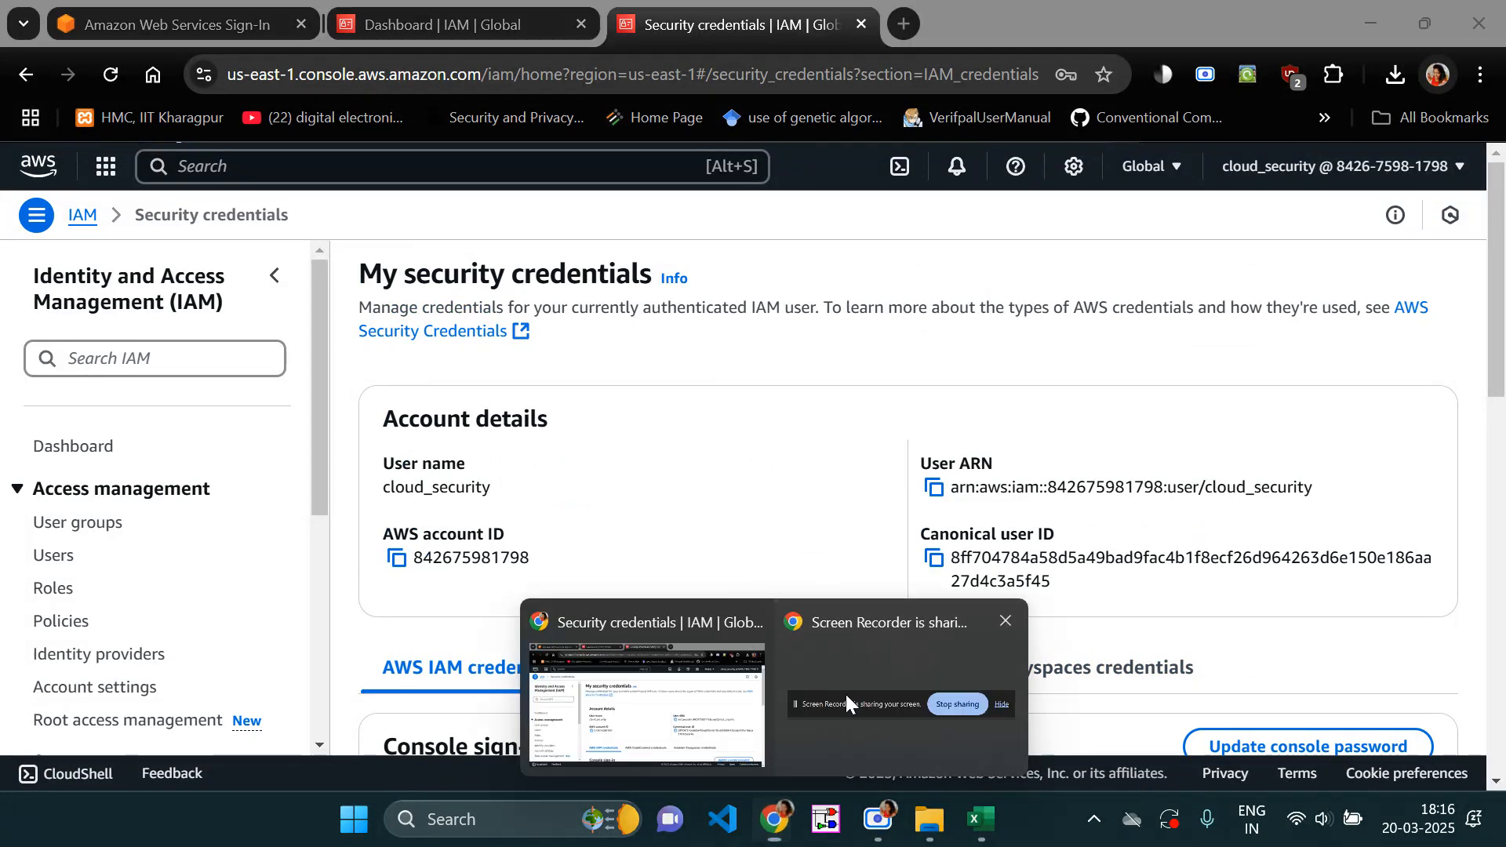